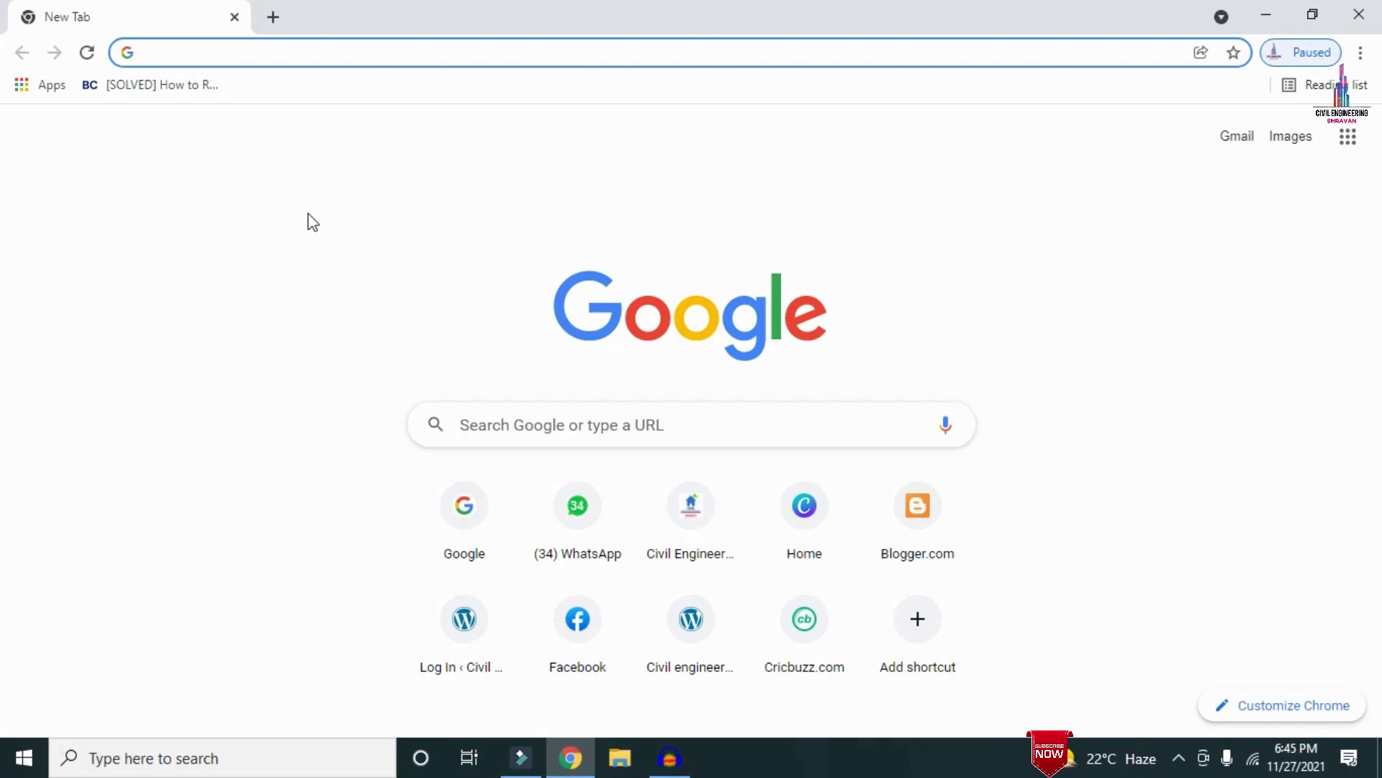
Step: Load civilbasics123.com in Chrome and scroll through the latest homepage posts
{"action": "type", "text": "http://civilbasics123.com/"}
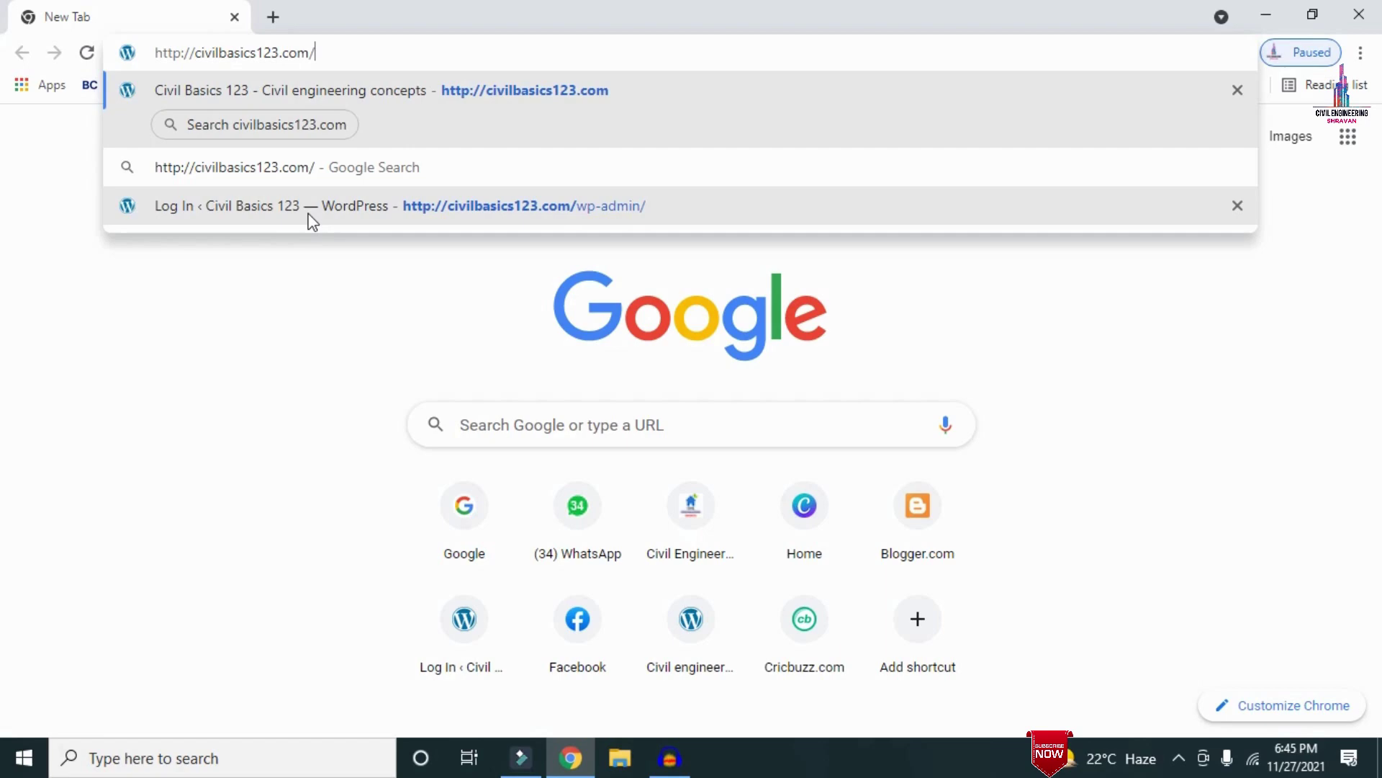
{"action": "key", "text": "Return"}
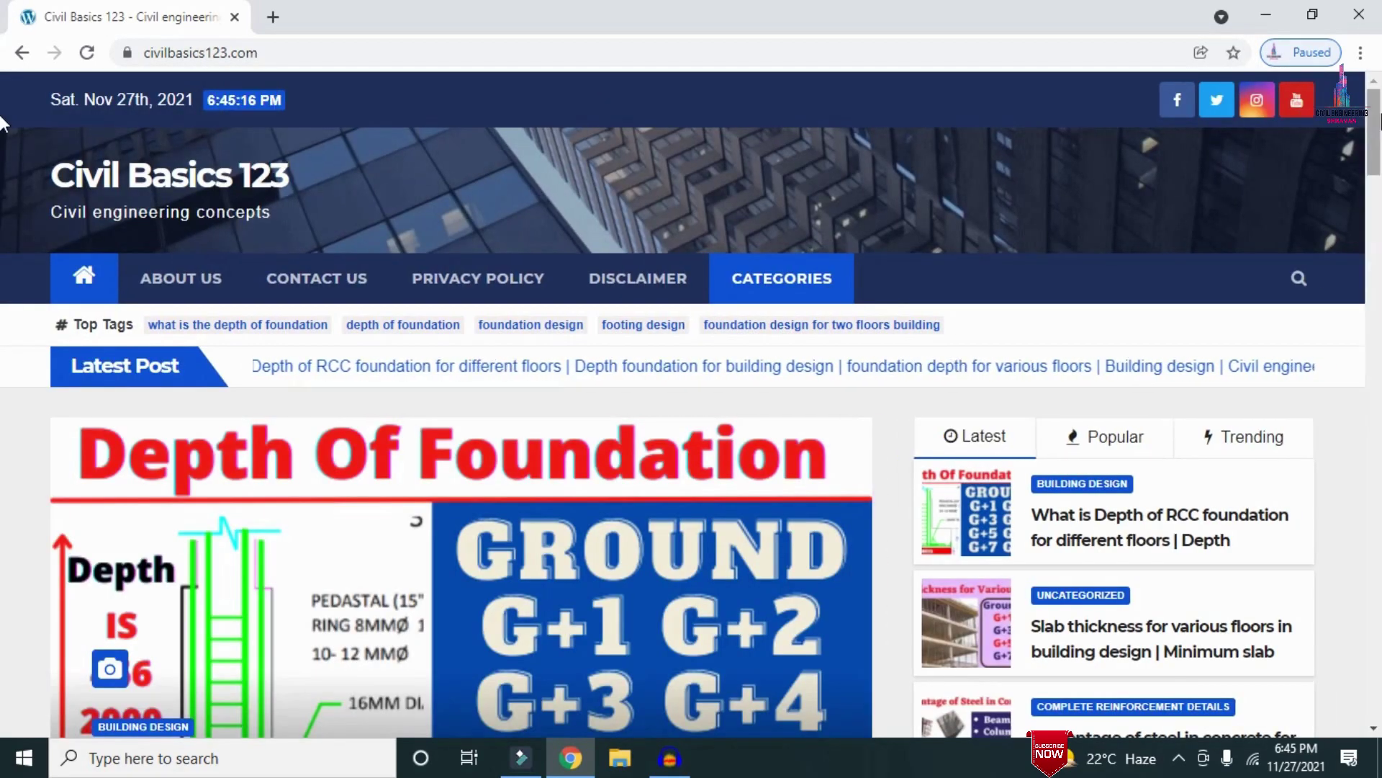
{"action": "scroll", "coordinate": [2, 123], "scroll_direction": "down", "scroll_amount": 7}
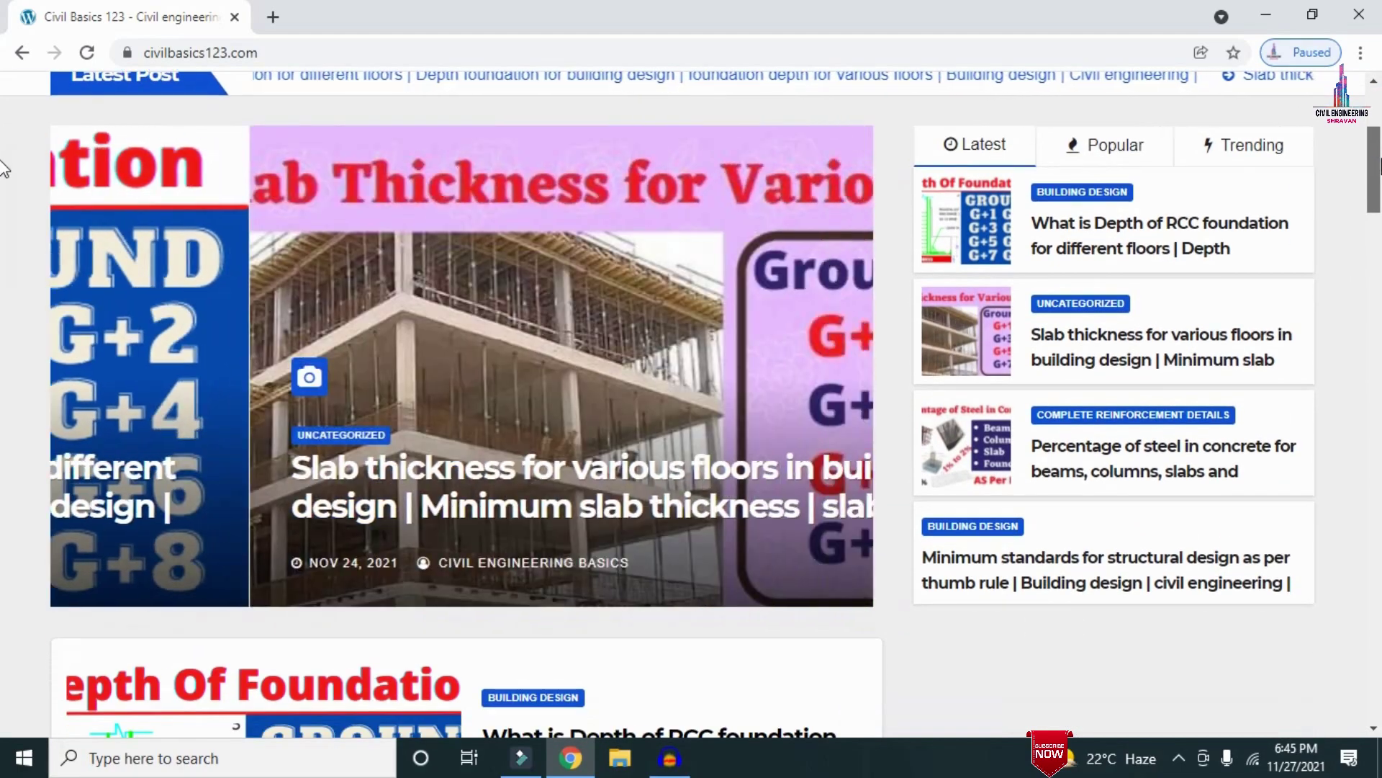
{"action": "scroll", "coordinate": [3, 209], "scroll_direction": "down", "scroll_amount": 4}
{"action": "scroll", "coordinate": [3, 166], "scroll_direction": "up", "scroll_amount": 11}
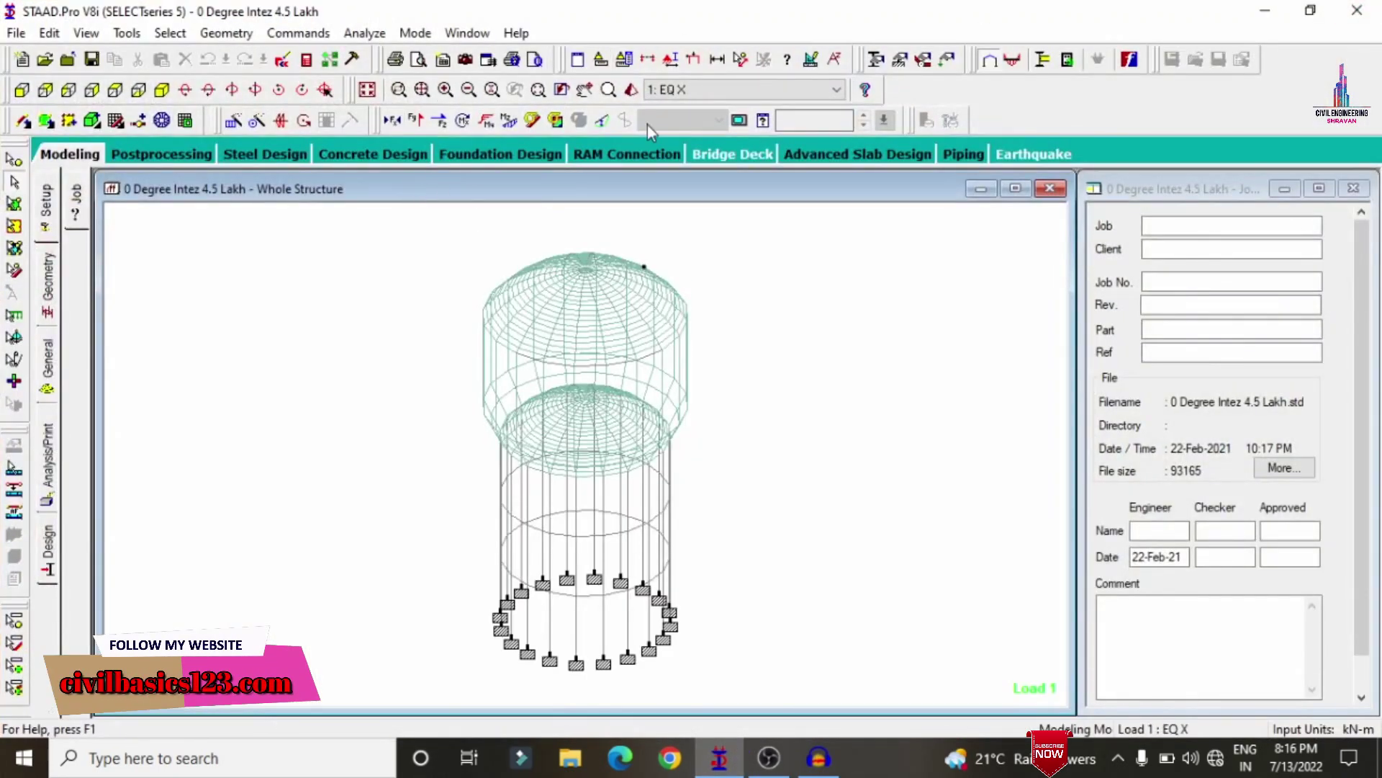
{"action": "left_click", "coordinate": [632, 89]}
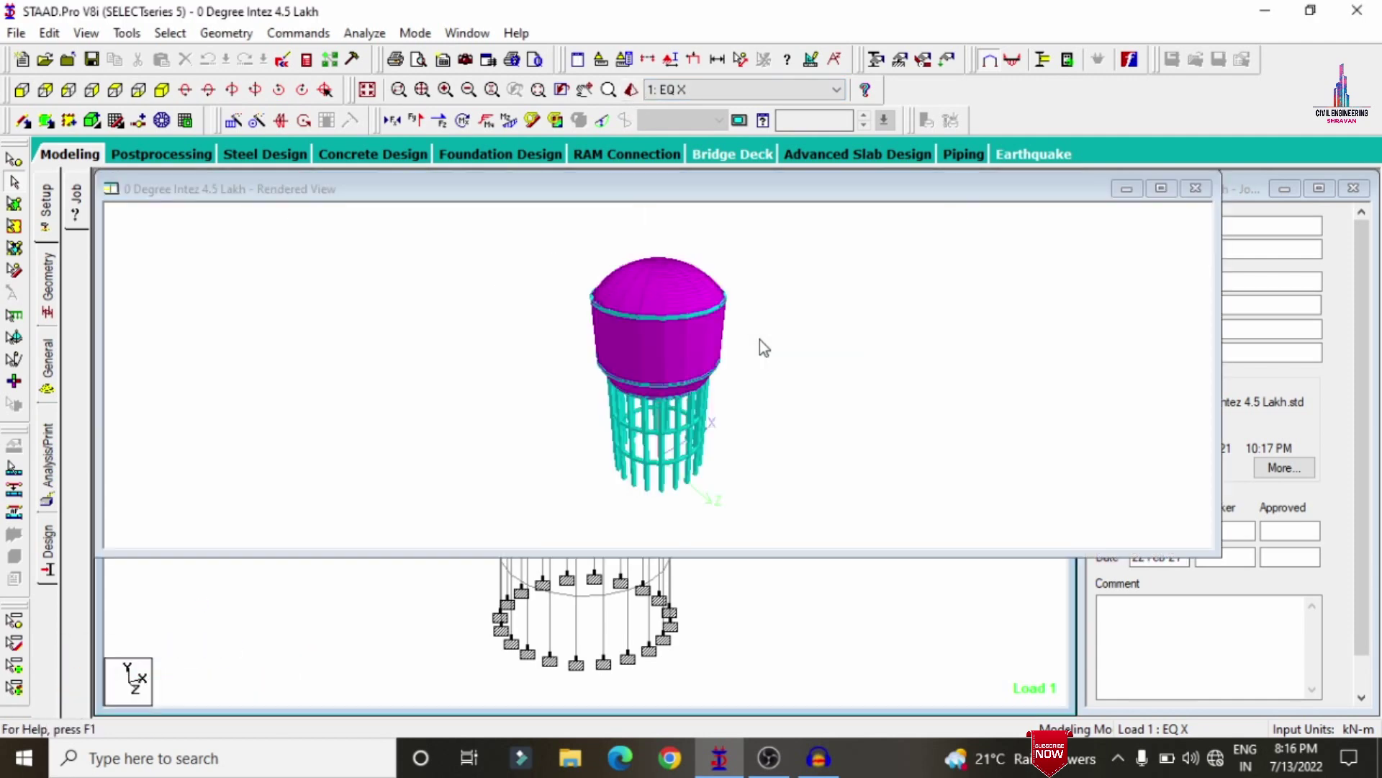
{"action": "left_click", "coordinate": [1160, 188]}
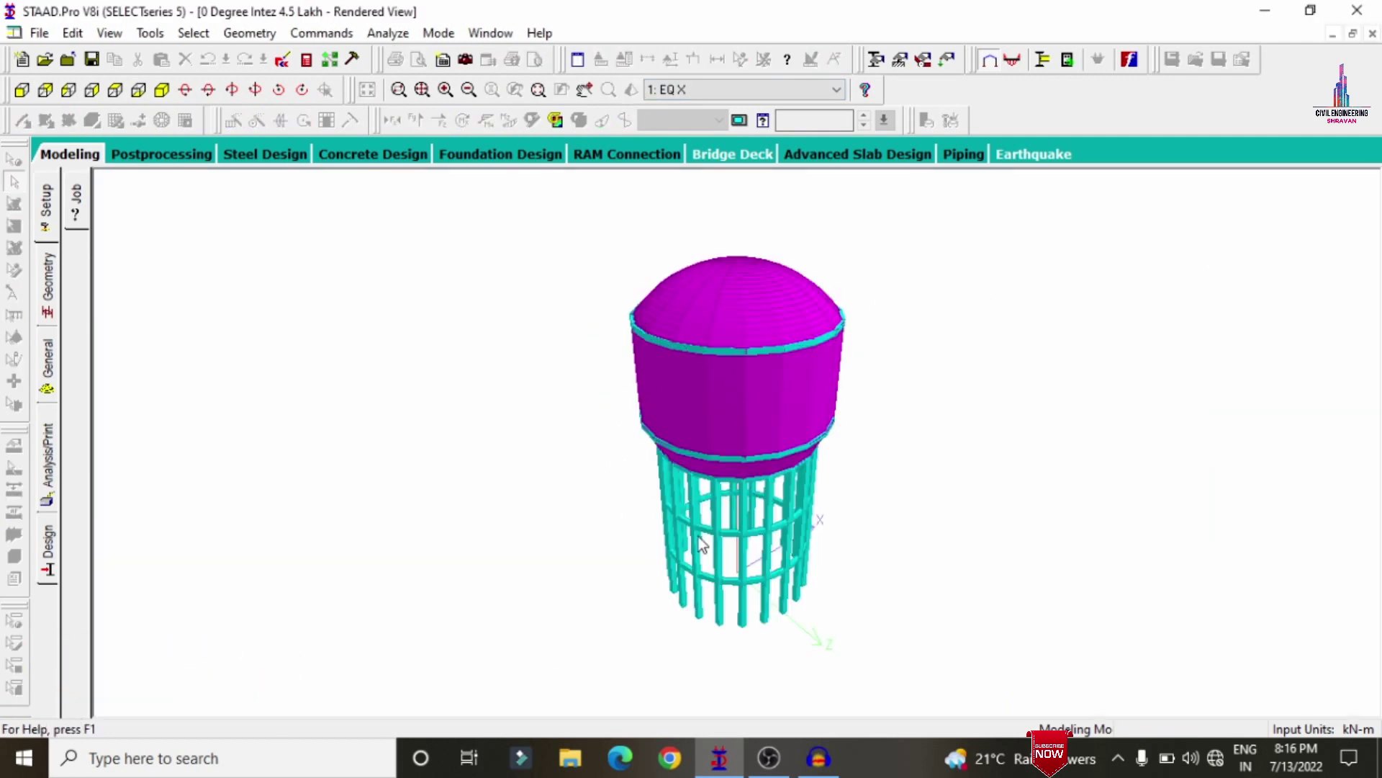
{"action": "left_click_drag", "start_coordinate": [737, 434], "coordinate": [801, 328]}
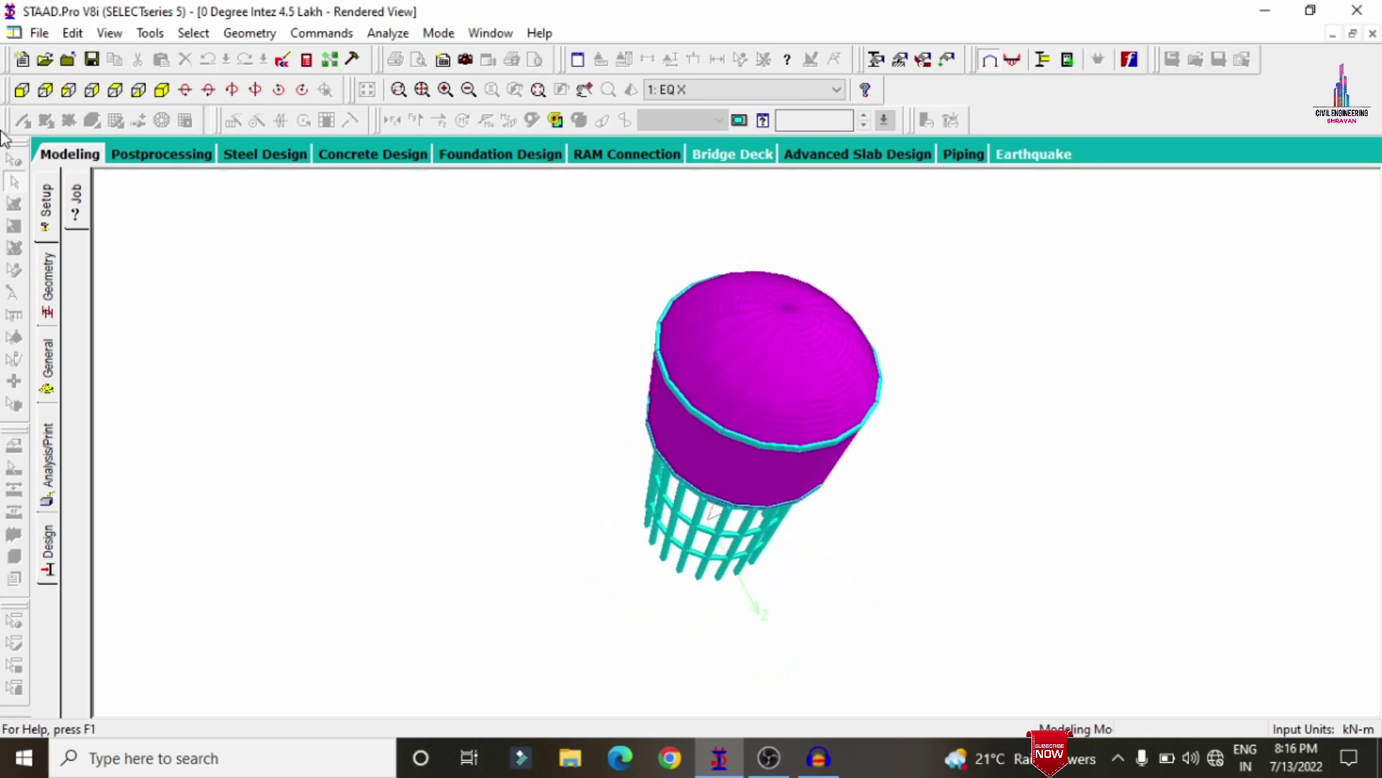
{"action": "left_click", "coordinate": [54, 157]}
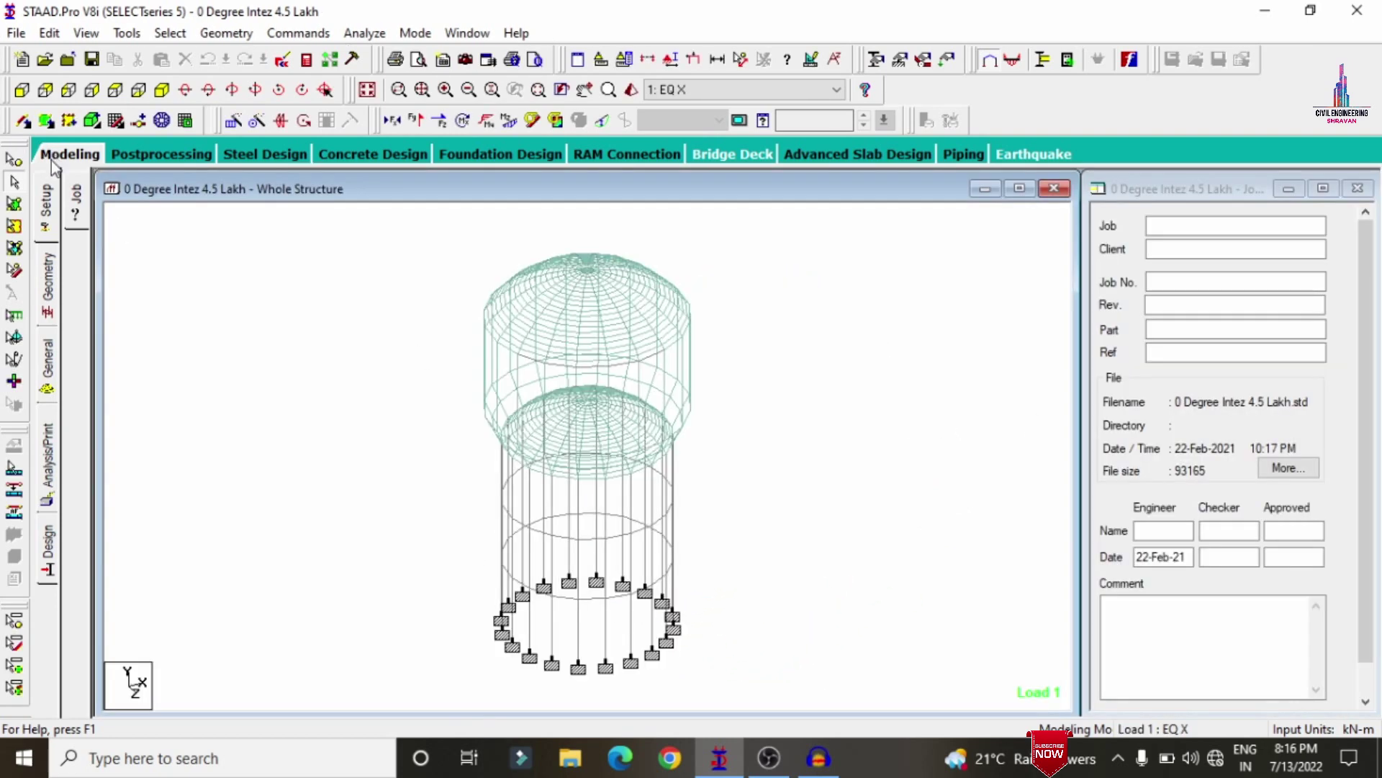
Step: Inspect the Plate Thickness, Rect 0.35x0.35 and Rect 0.35x0.23 sections, then close the Properties panel
{"action": "left_click", "coordinate": [55, 346]}
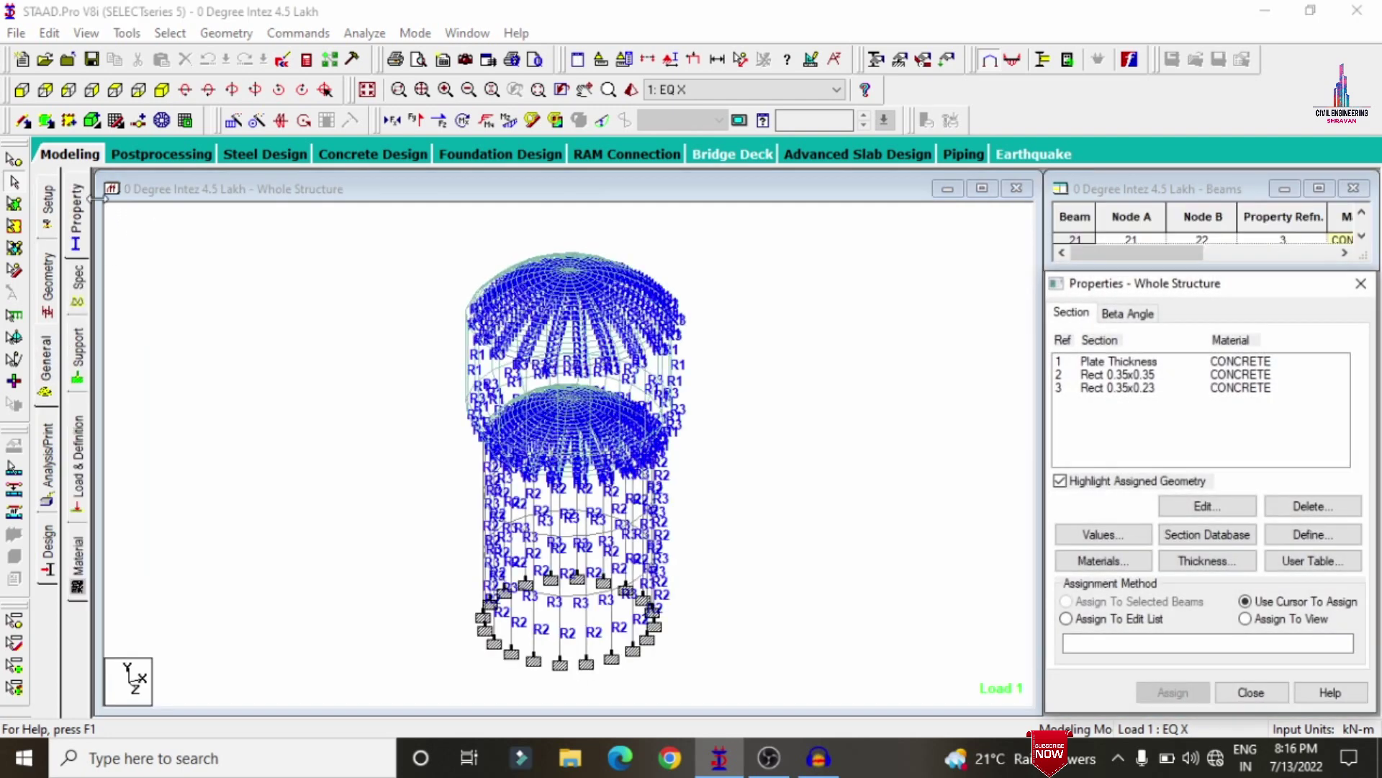
{"action": "left_click", "coordinate": [1145, 361]}
{"action": "left_click", "coordinate": [1192, 507]}
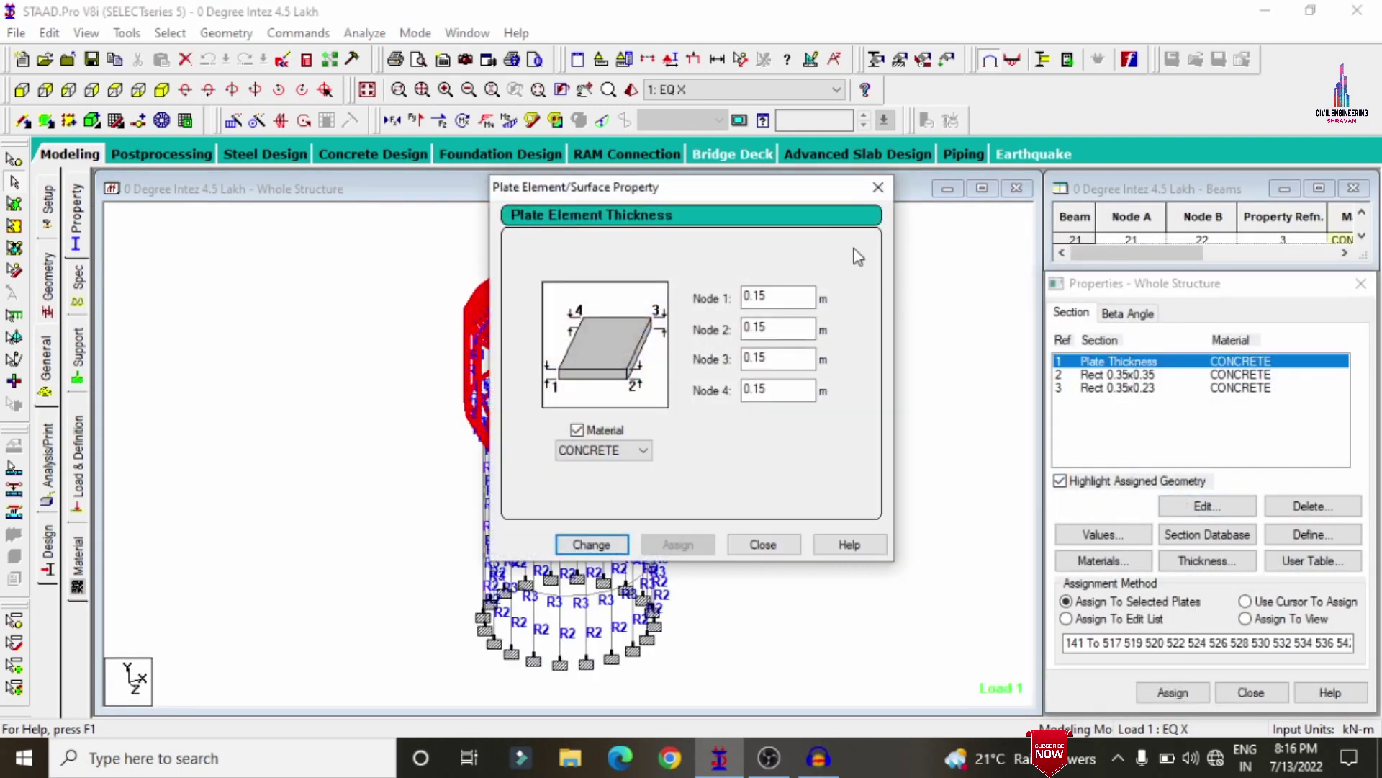
{"action": "left_click", "coordinate": [872, 192]}
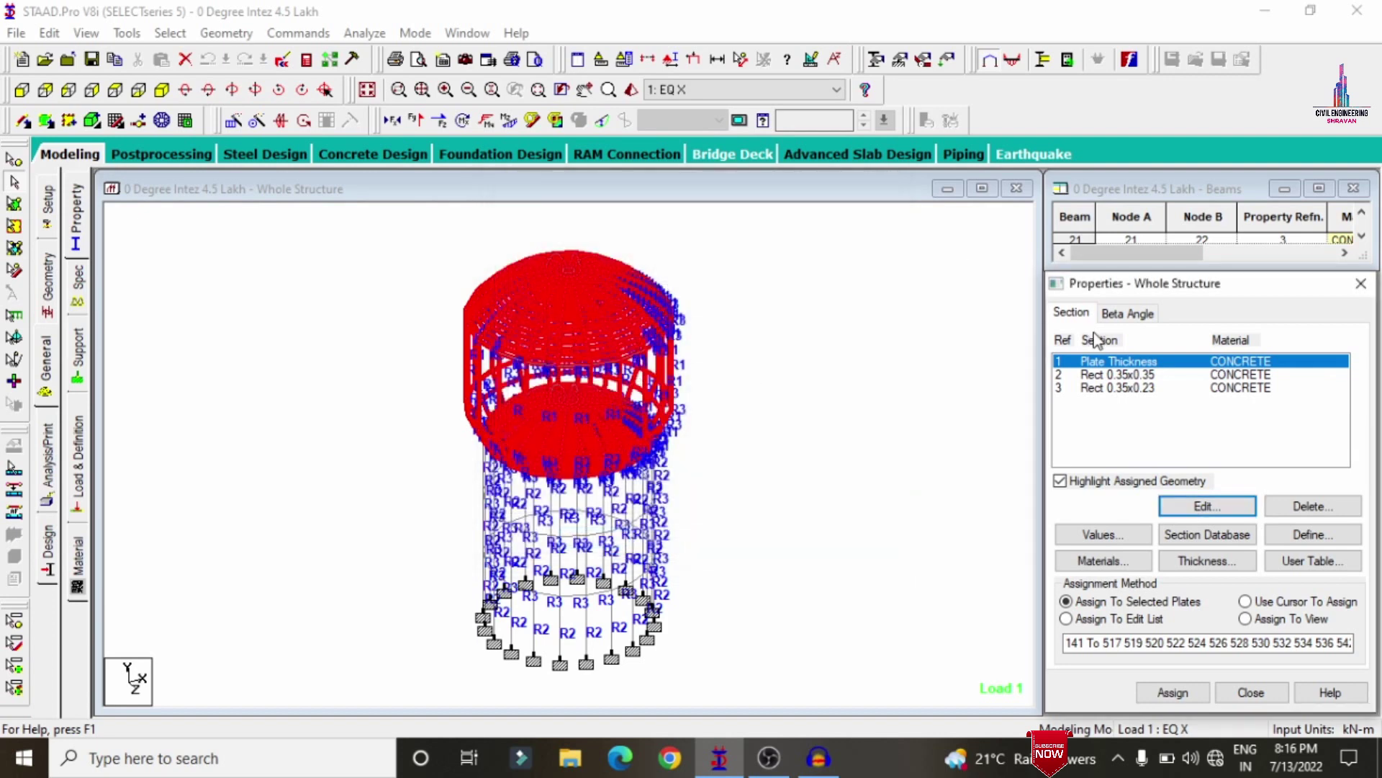
{"action": "left_click", "coordinate": [1136, 375]}
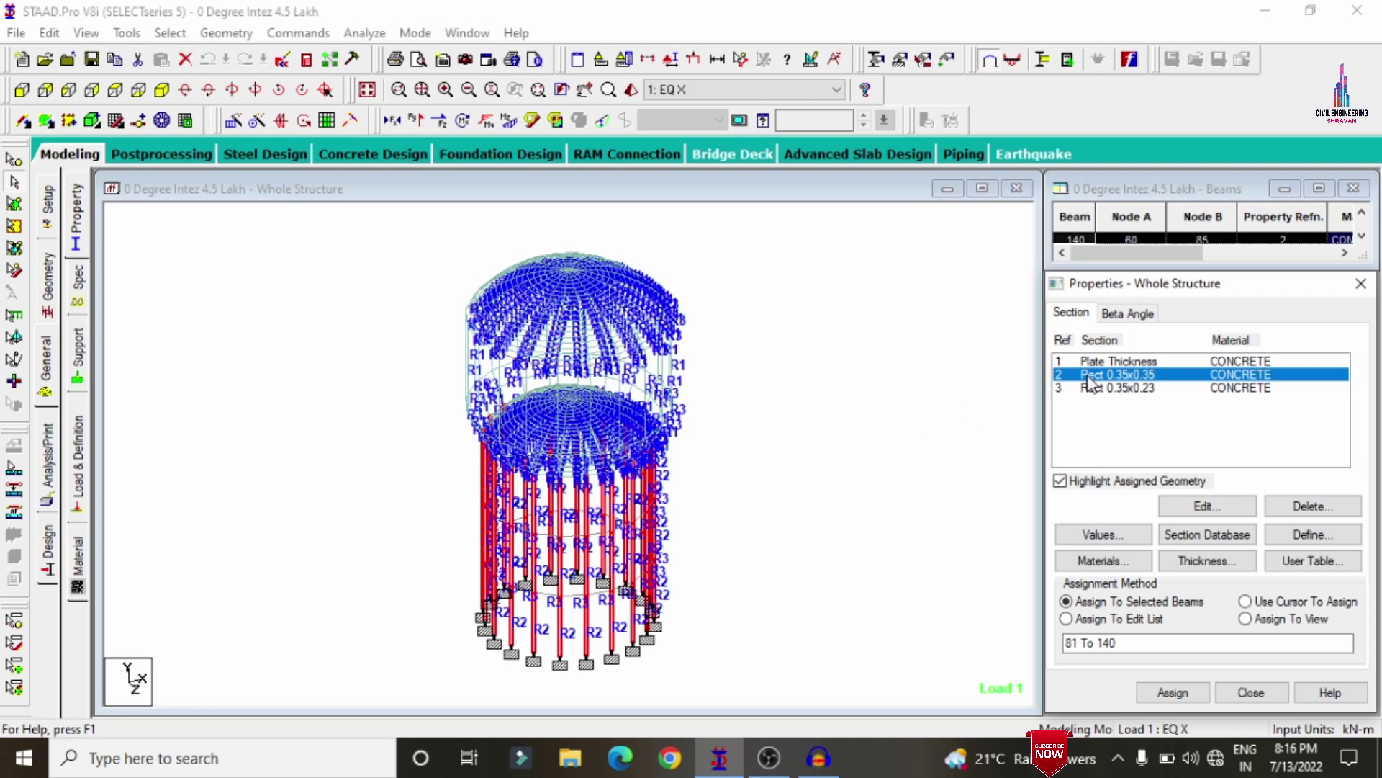
{"action": "left_click", "coordinate": [1064, 390]}
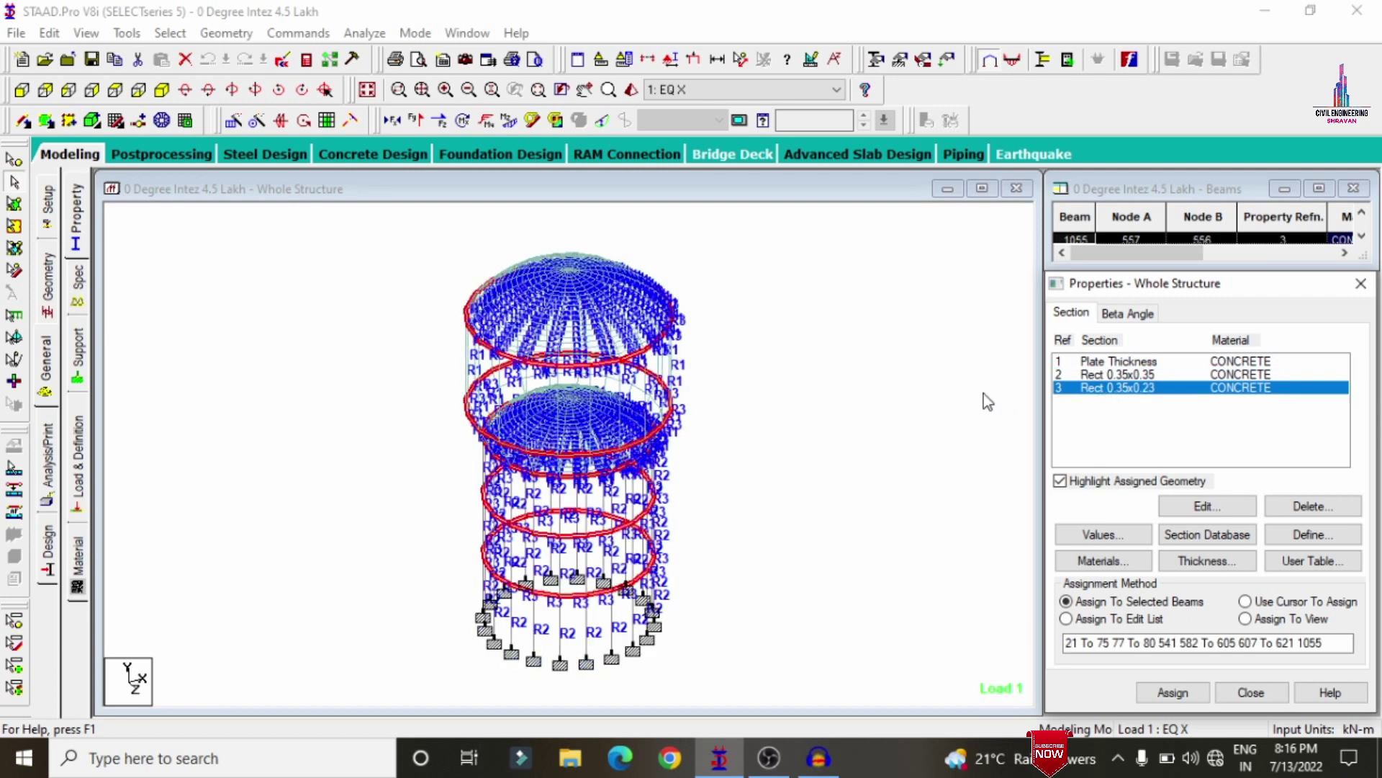
{"action": "left_click", "coordinate": [965, 367]}
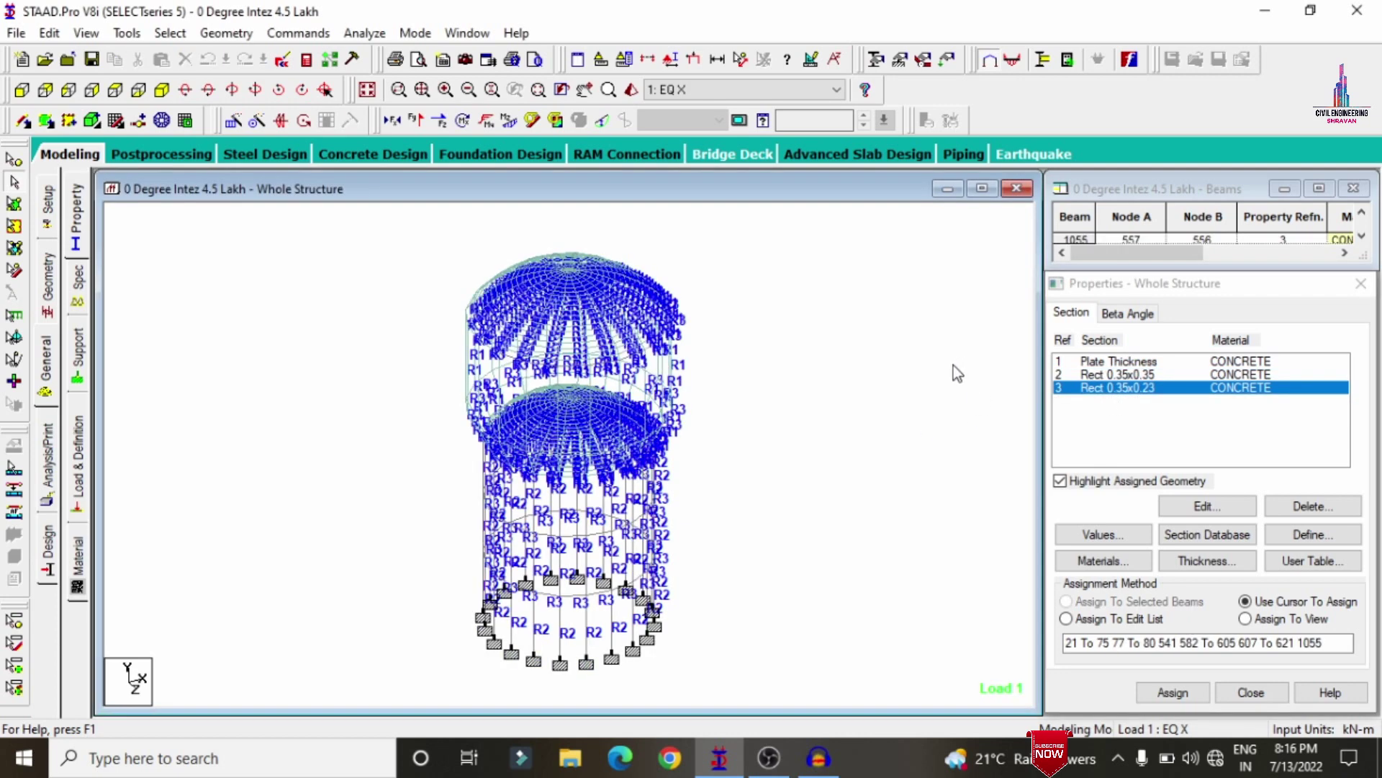
{"action": "left_click", "coordinate": [78, 460]}
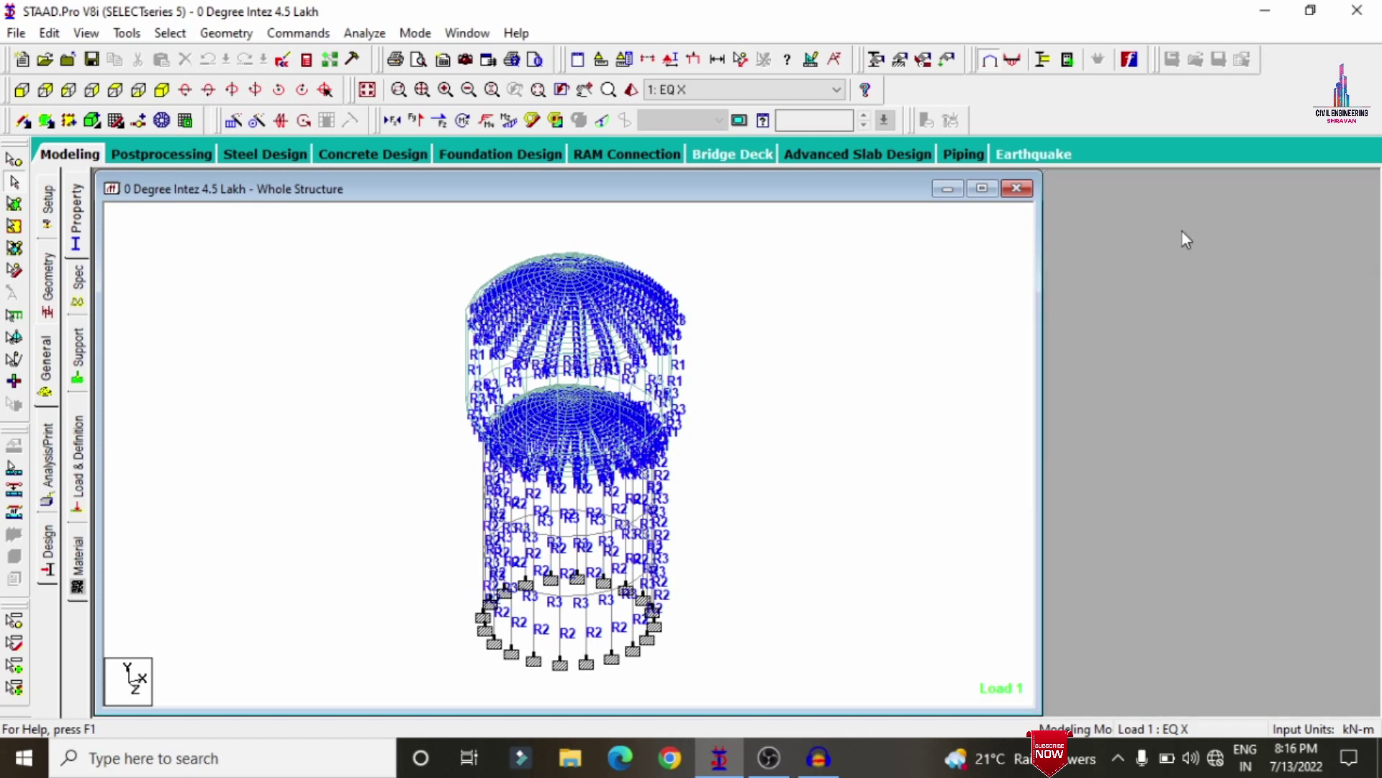
Step: Check the load cases and review the Analysis/Print commands ending with PERFORM ANALYSIS and FINISH
{"action": "left_click", "coordinate": [1060, 223]}
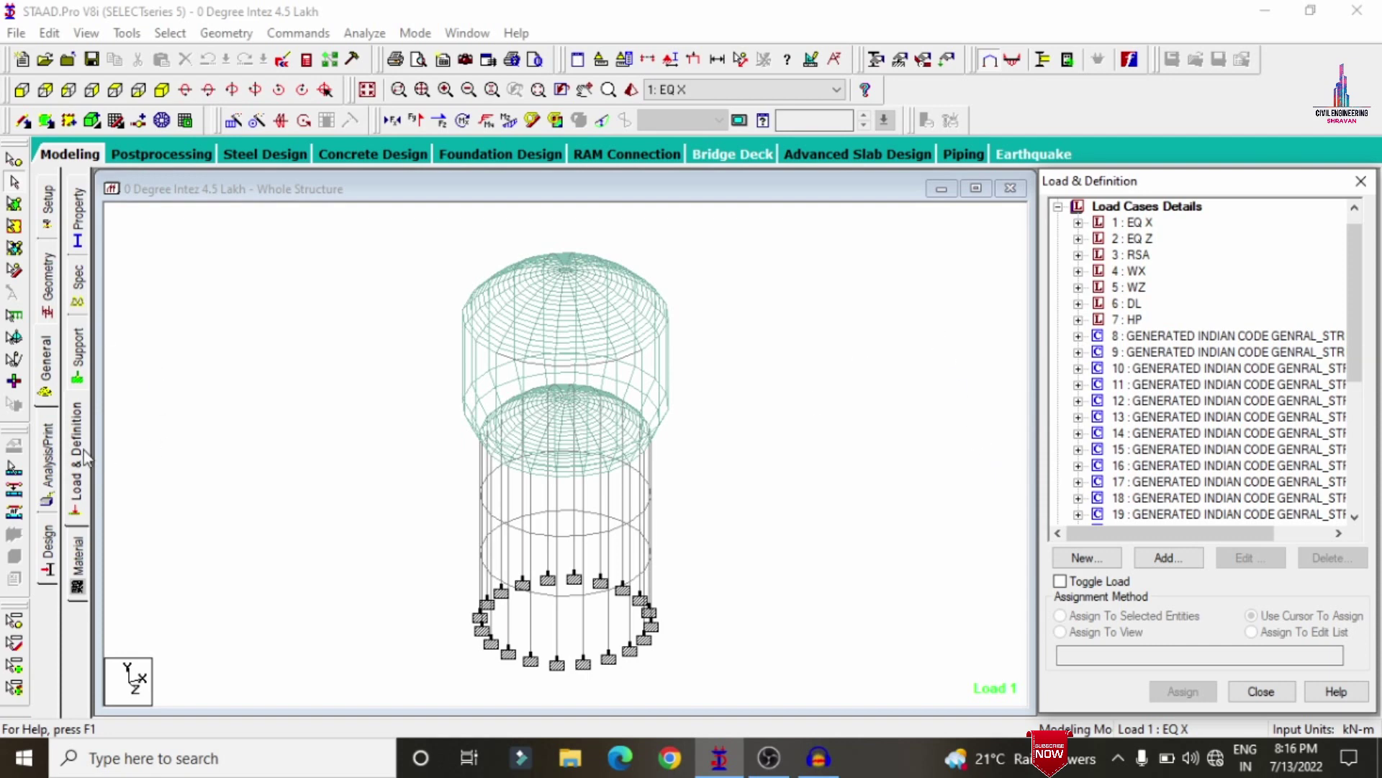
{"action": "left_click", "coordinate": [49, 461]}
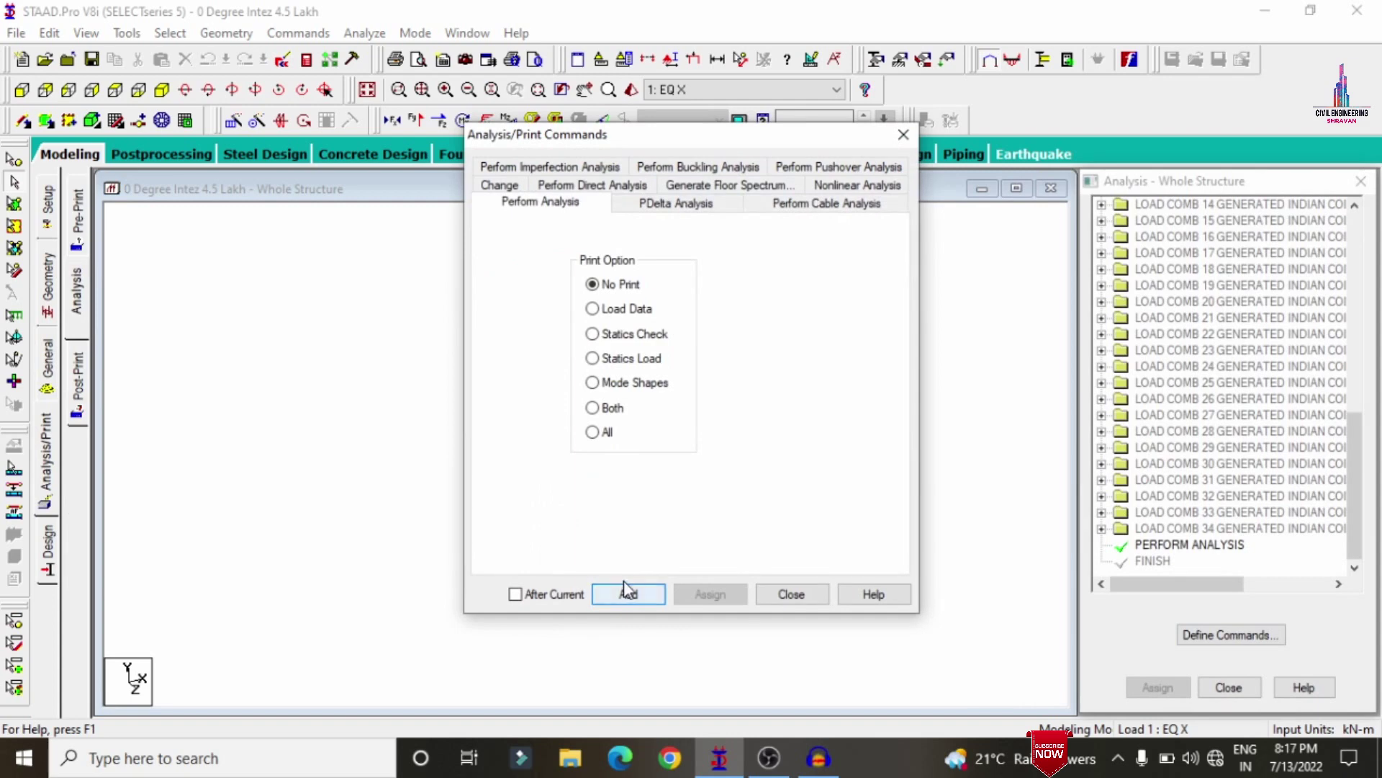
{"action": "left_click", "coordinate": [799, 594]}
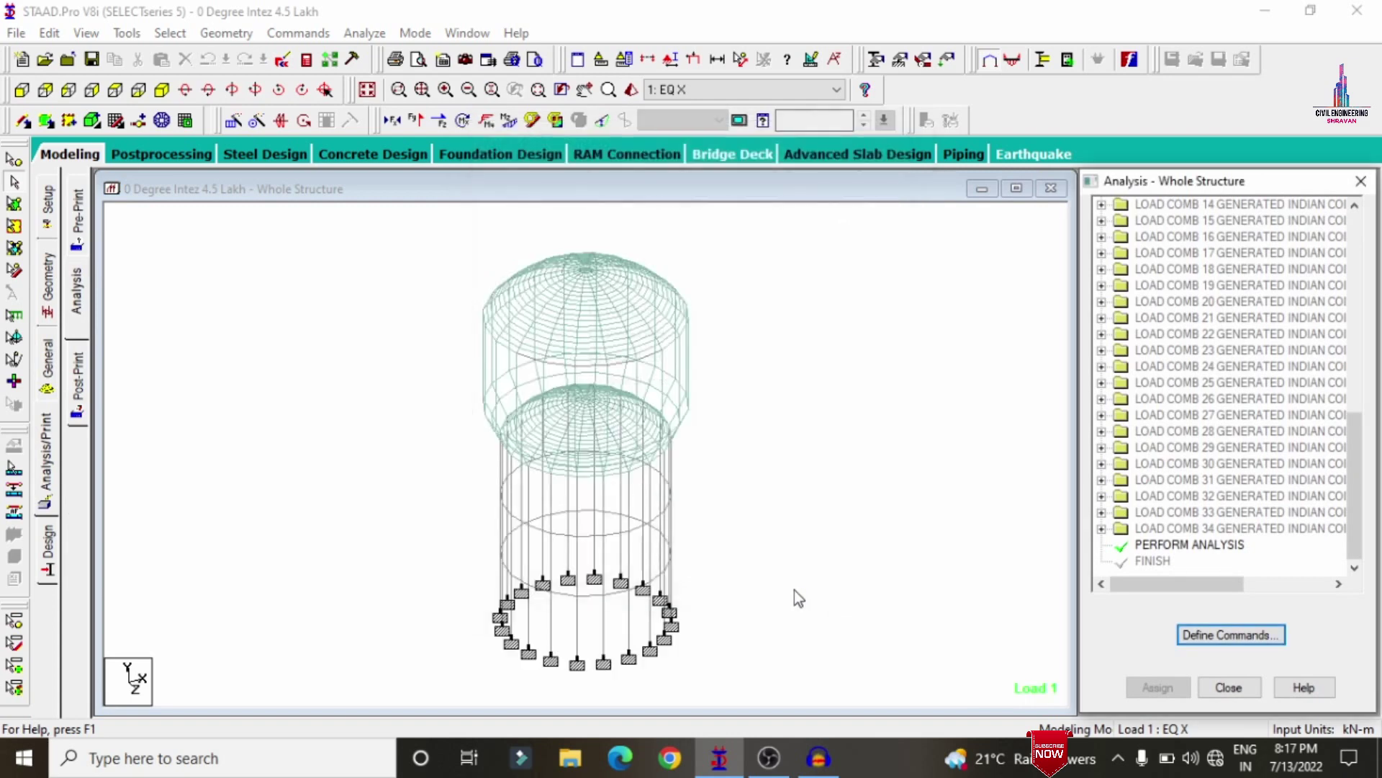
{"action": "left_click", "coordinate": [369, 34]}
Step: Run the analysis and, once complete, enter post-processing mode
{"action": "left_click", "coordinate": [385, 55]}
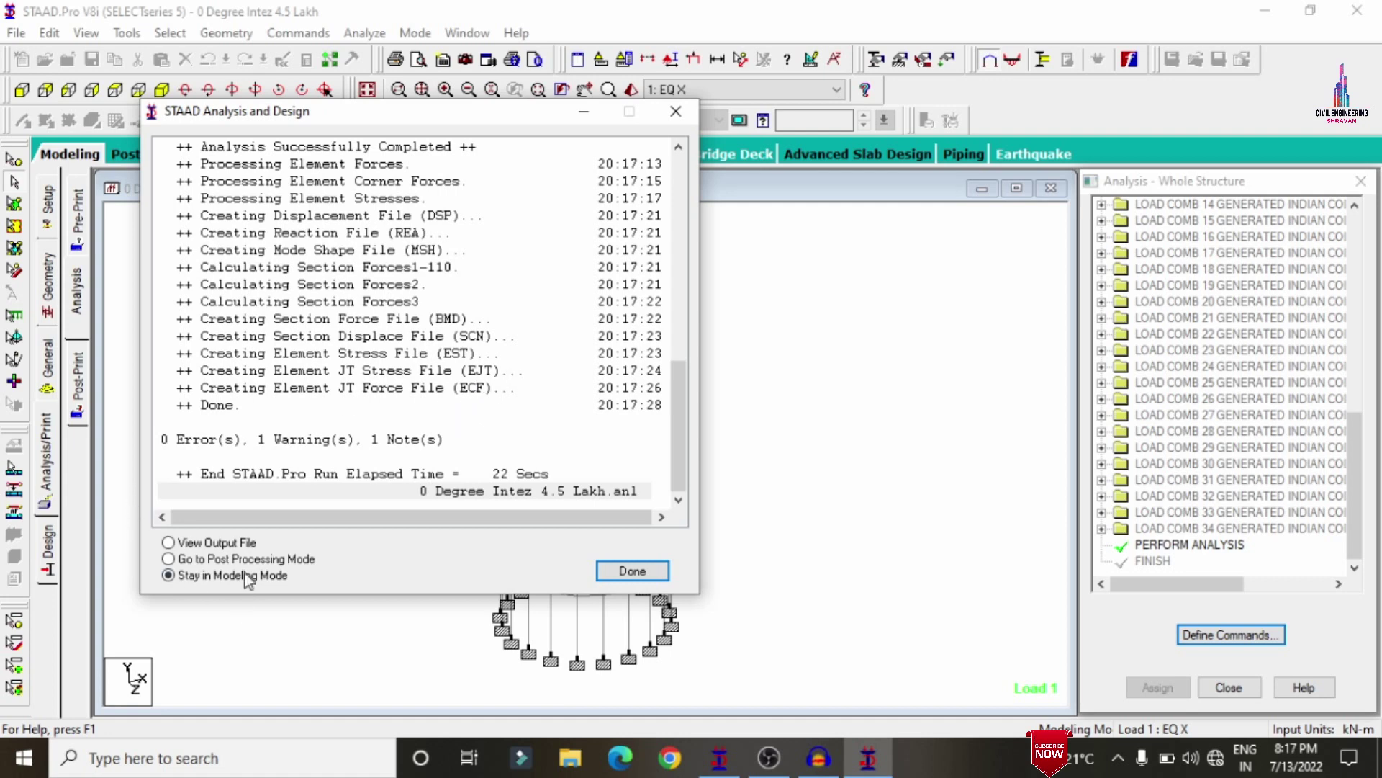
{"action": "left_click", "coordinate": [266, 560]}
{"action": "left_click", "coordinate": [617, 572]}
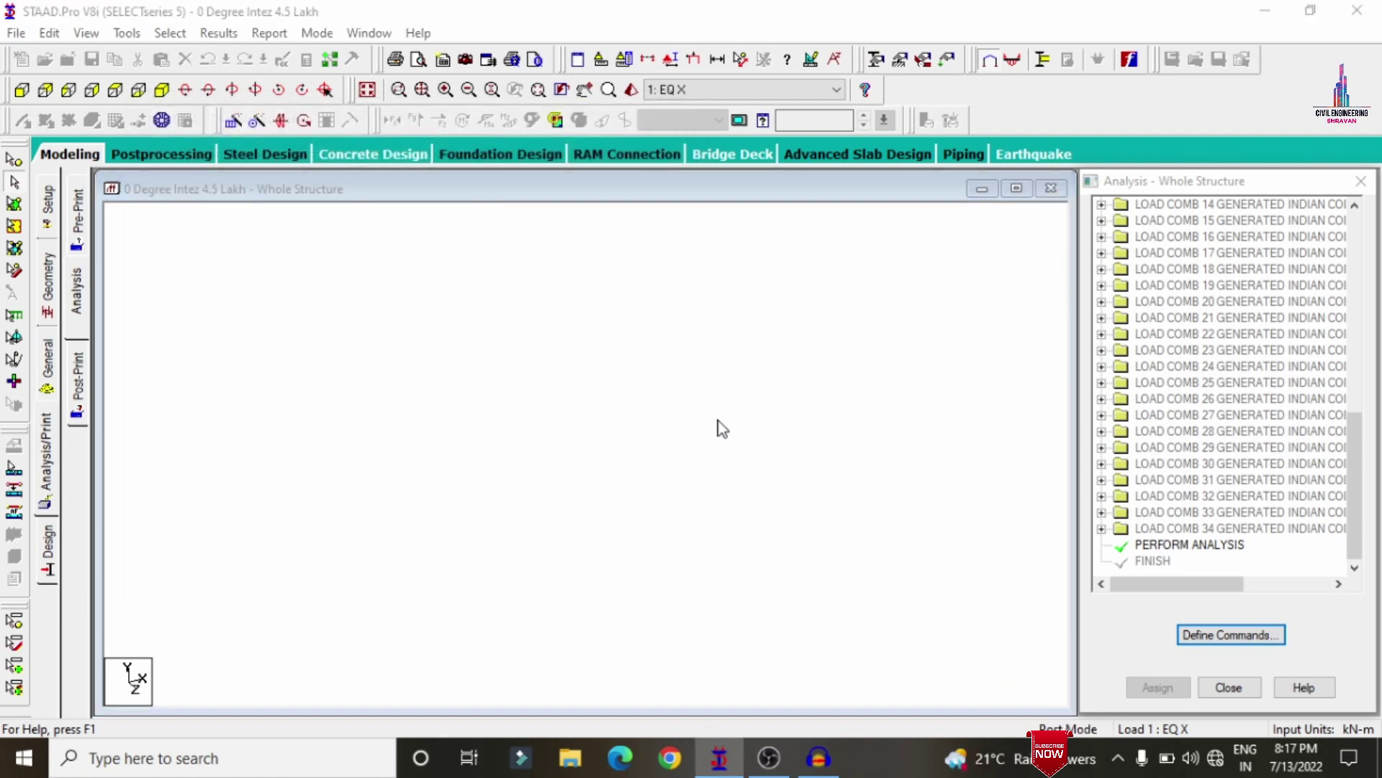
Step: Apply all load cases to the results and view displacements for DL and HP
{"action": "left_click", "coordinate": [802, 535]}
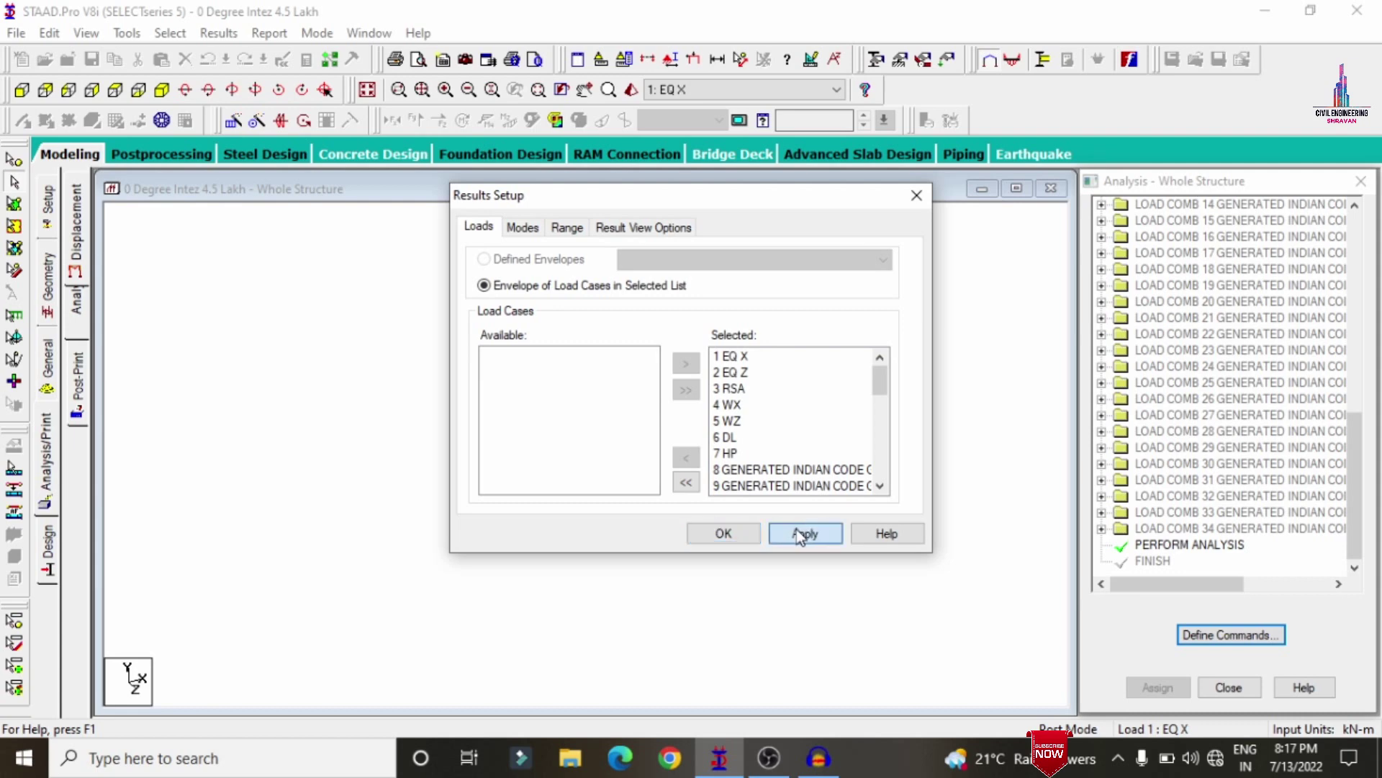
{"action": "left_click", "coordinate": [715, 539]}
{"action": "left_click", "coordinate": [696, 89]}
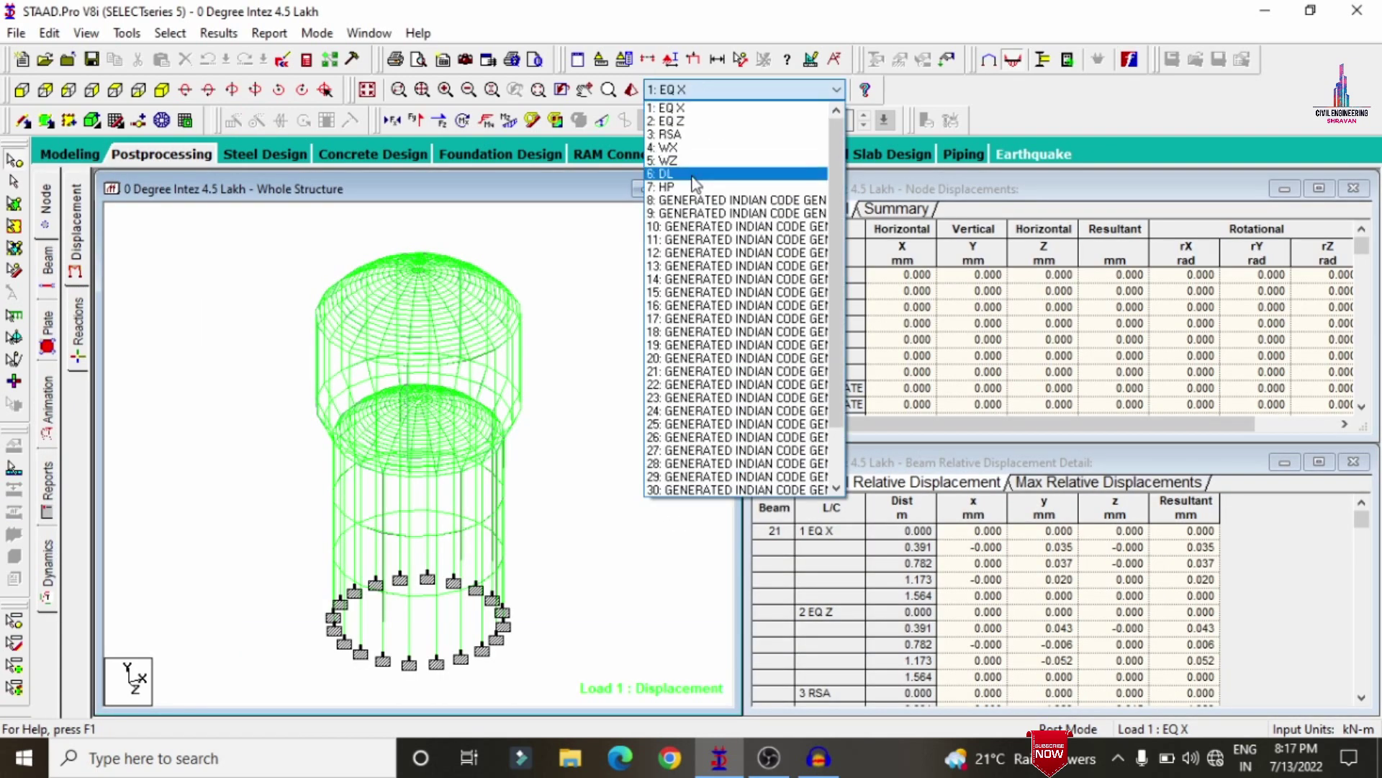
{"action": "left_click", "coordinate": [698, 173]}
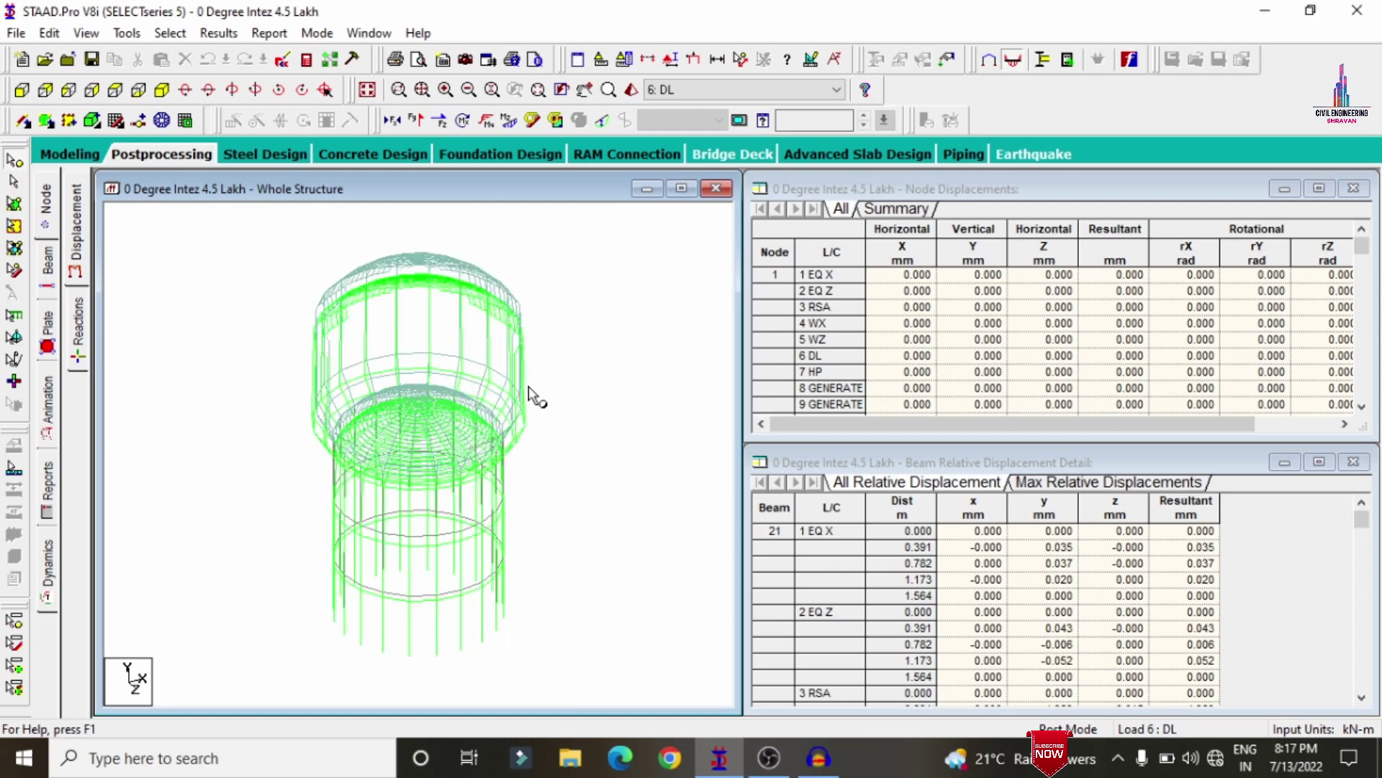
{"action": "left_click", "coordinate": [702, 90]}
{"action": "left_click", "coordinate": [646, 188]}
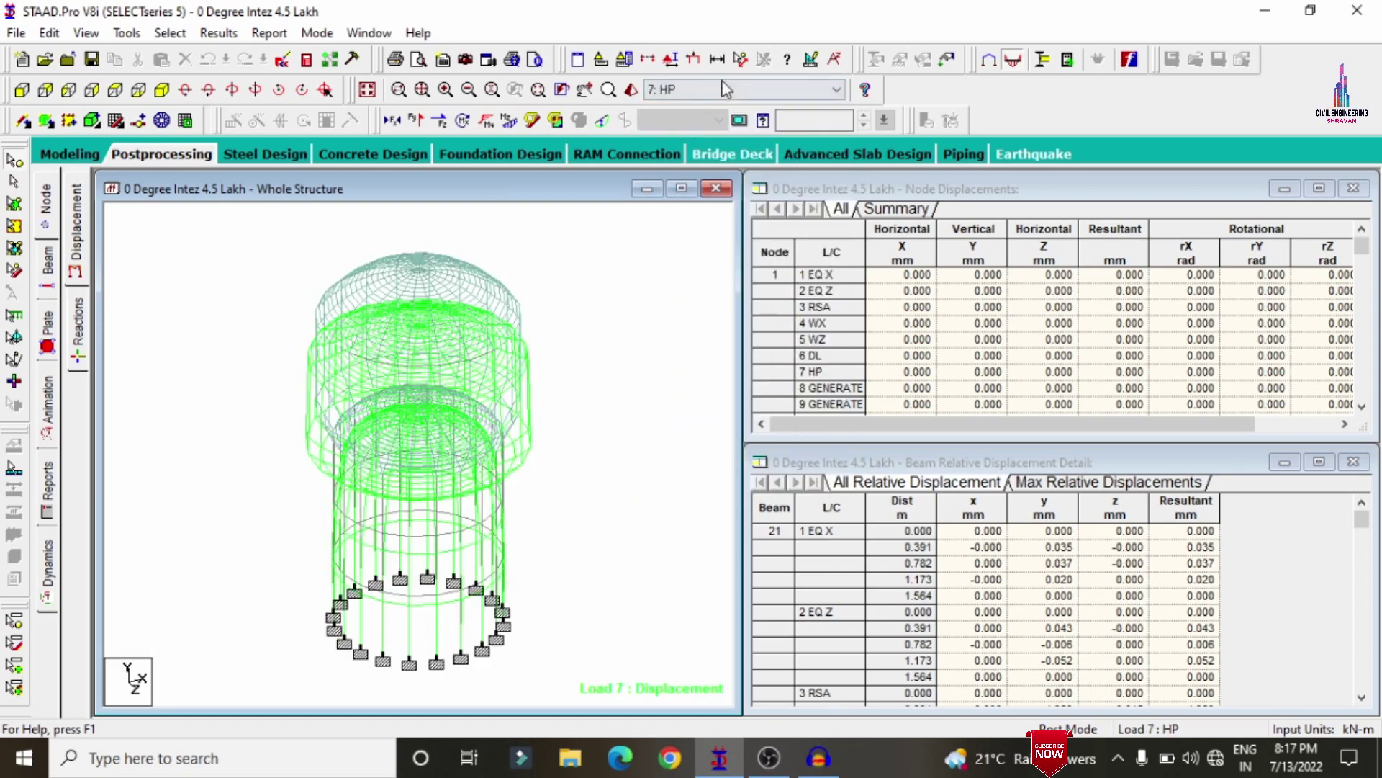
Step: Review EQ X and EQ Z displacements, then show beam forces for load case 6: DL
{"action": "left_click", "coordinate": [706, 90]}
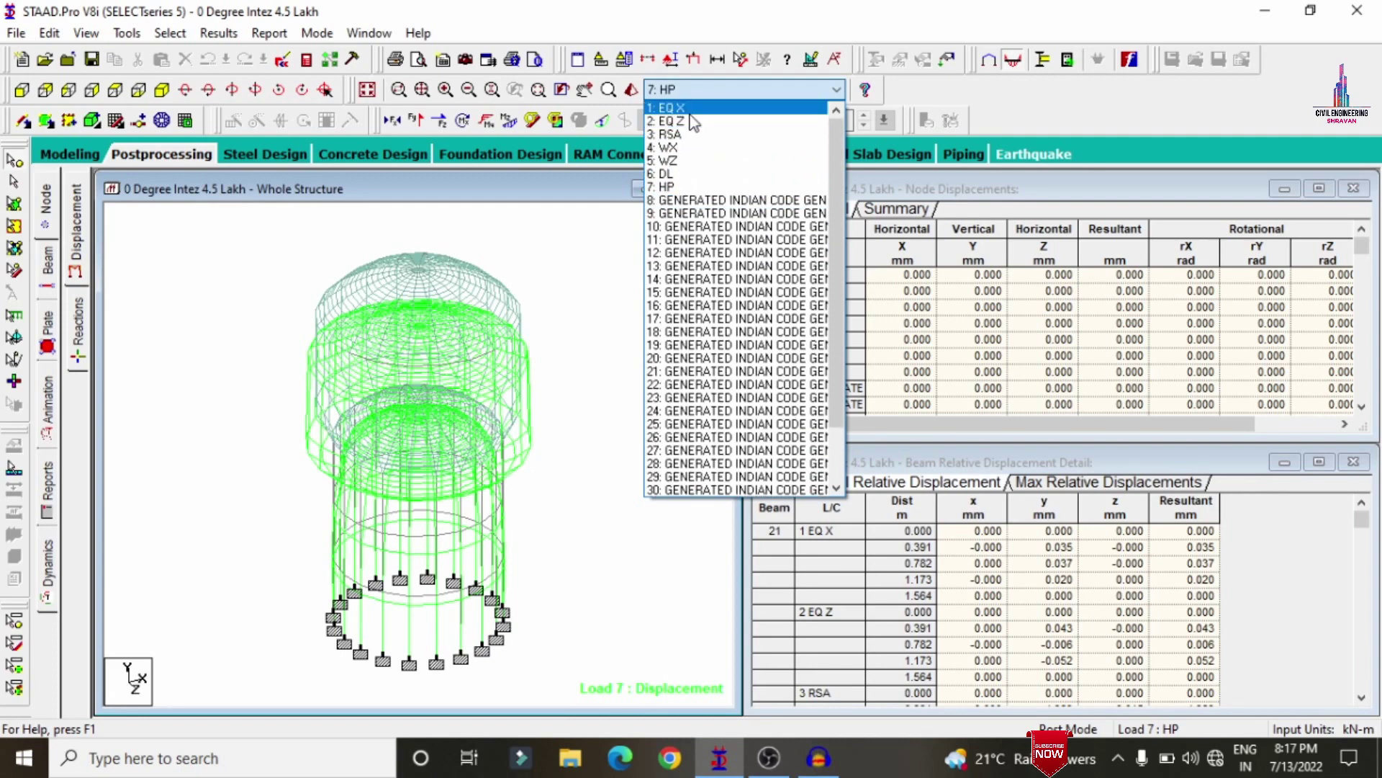
{"action": "scroll", "coordinate": [669, 122], "scroll_direction": "up", "scroll_amount": 1}
{"action": "left_click", "coordinate": [664, 108]}
{"action": "left_click", "coordinate": [709, 92]}
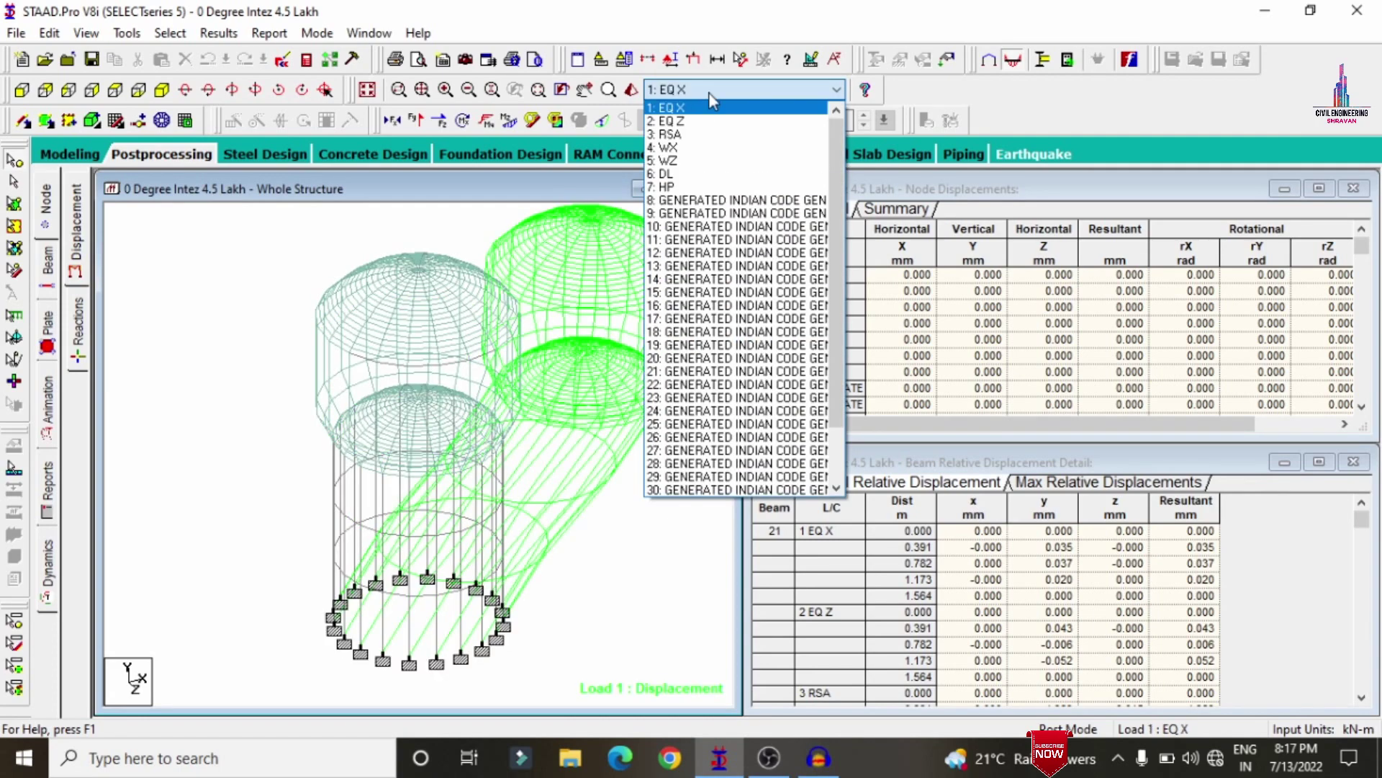
{"action": "left_click", "coordinate": [673, 120]}
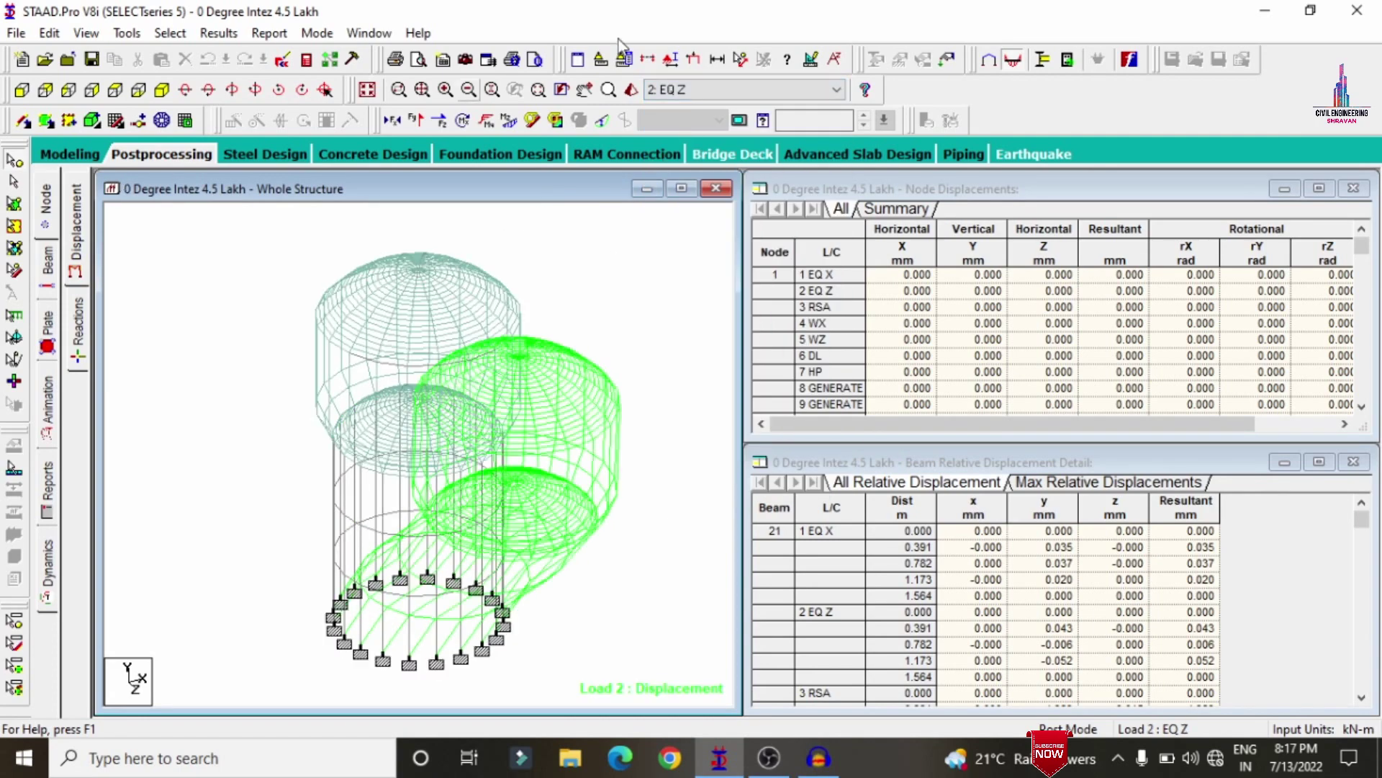
{"action": "left_click", "coordinate": [669, 89]}
{"action": "left_click", "coordinate": [666, 174]}
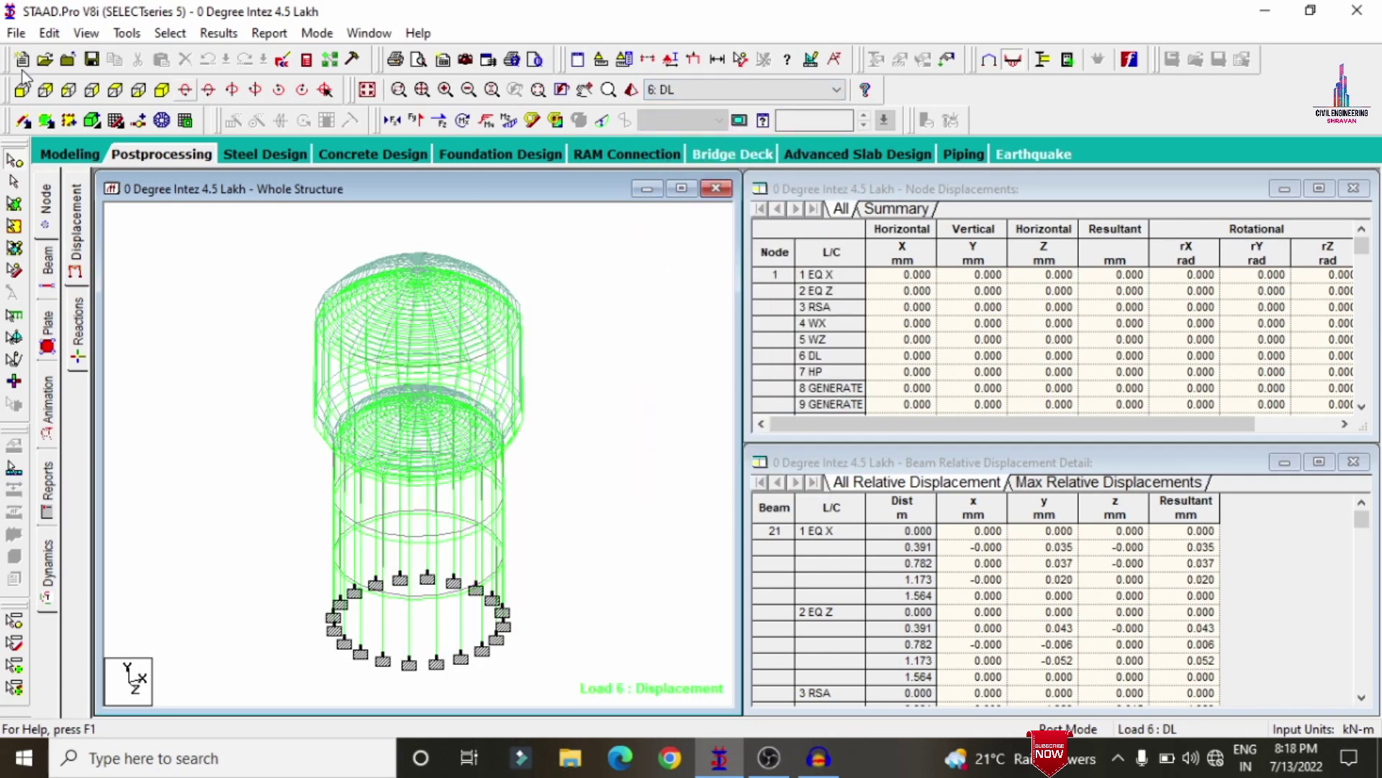
{"action": "left_click", "coordinate": [48, 263]}
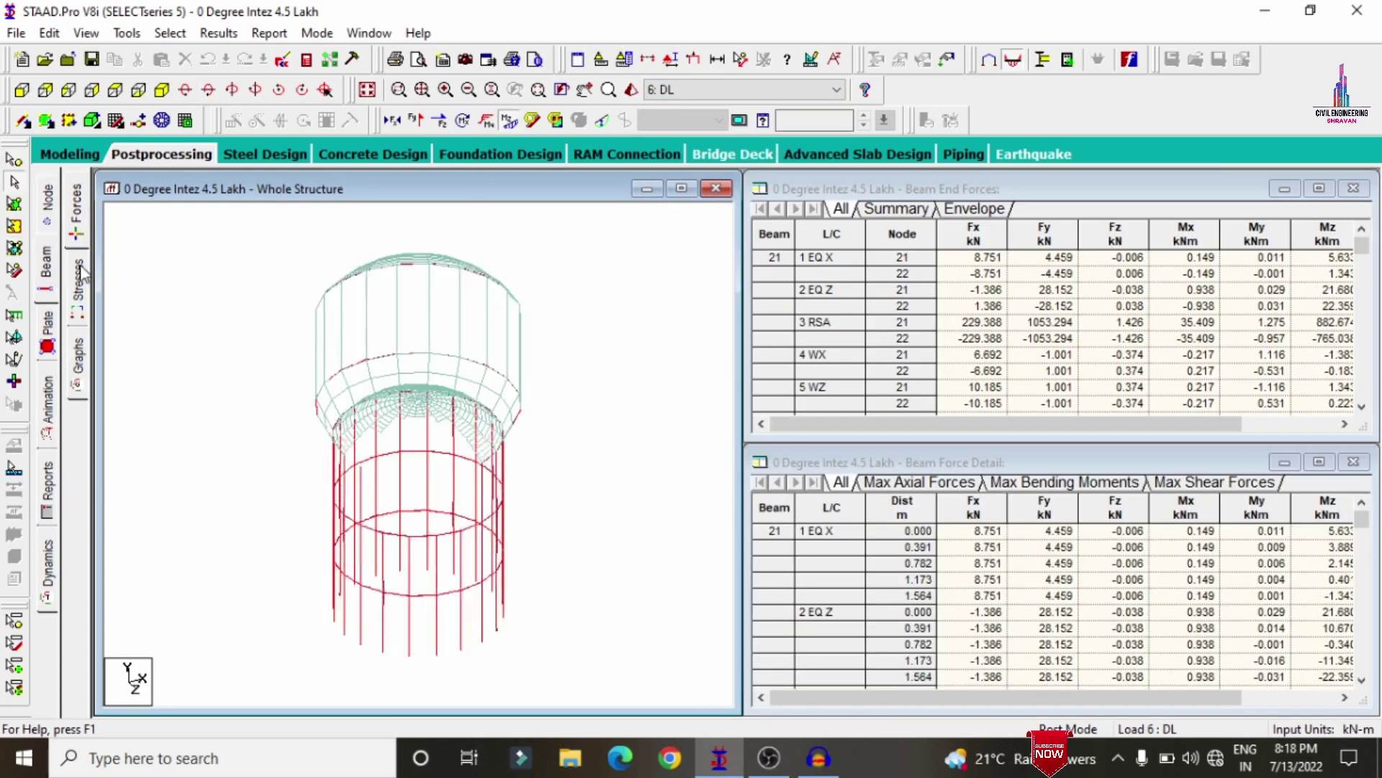
Step: Review the Load 6 Shear Y and Bending Z diagrams, then clear both and show plate stresses
{"action": "left_click", "coordinate": [507, 121]}
{"action": "left_click", "coordinate": [417, 120]}
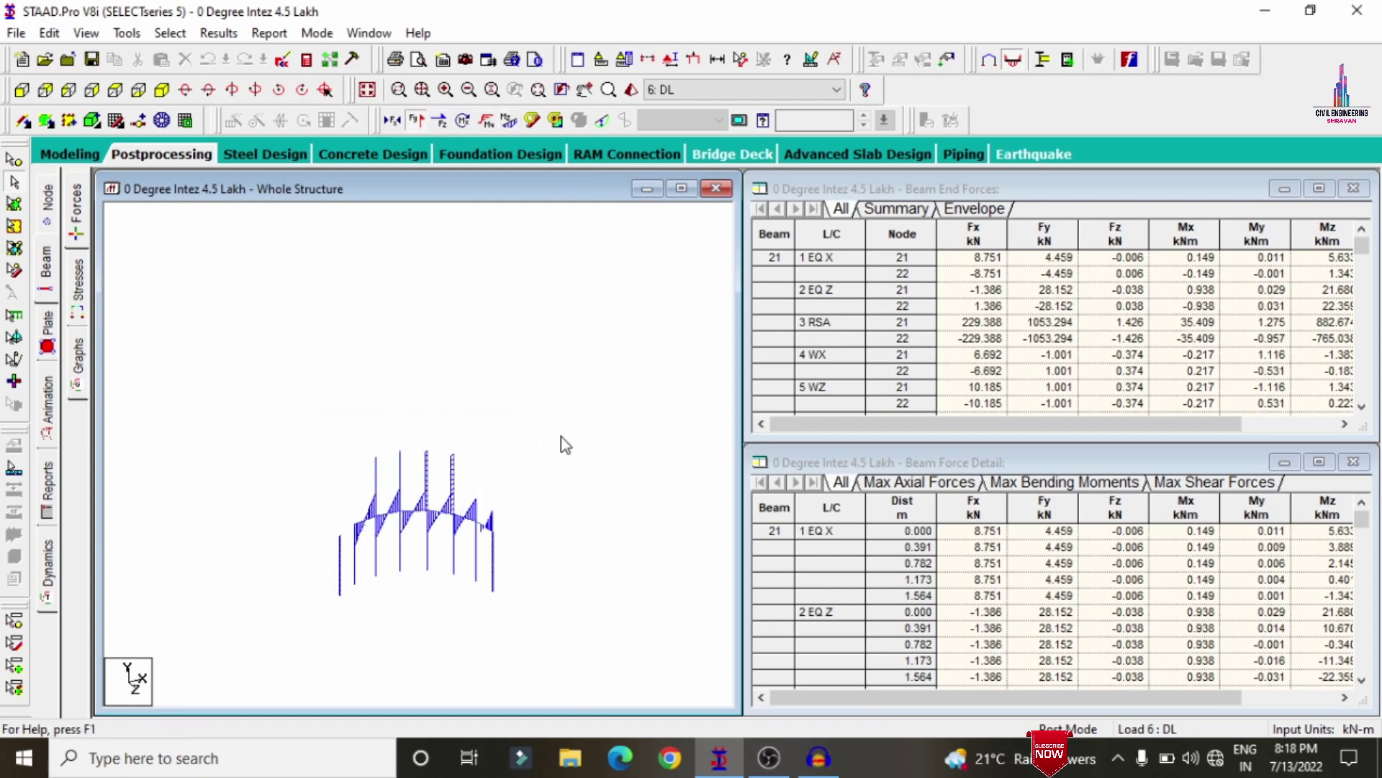
{"action": "left_click", "coordinate": [418, 120]}
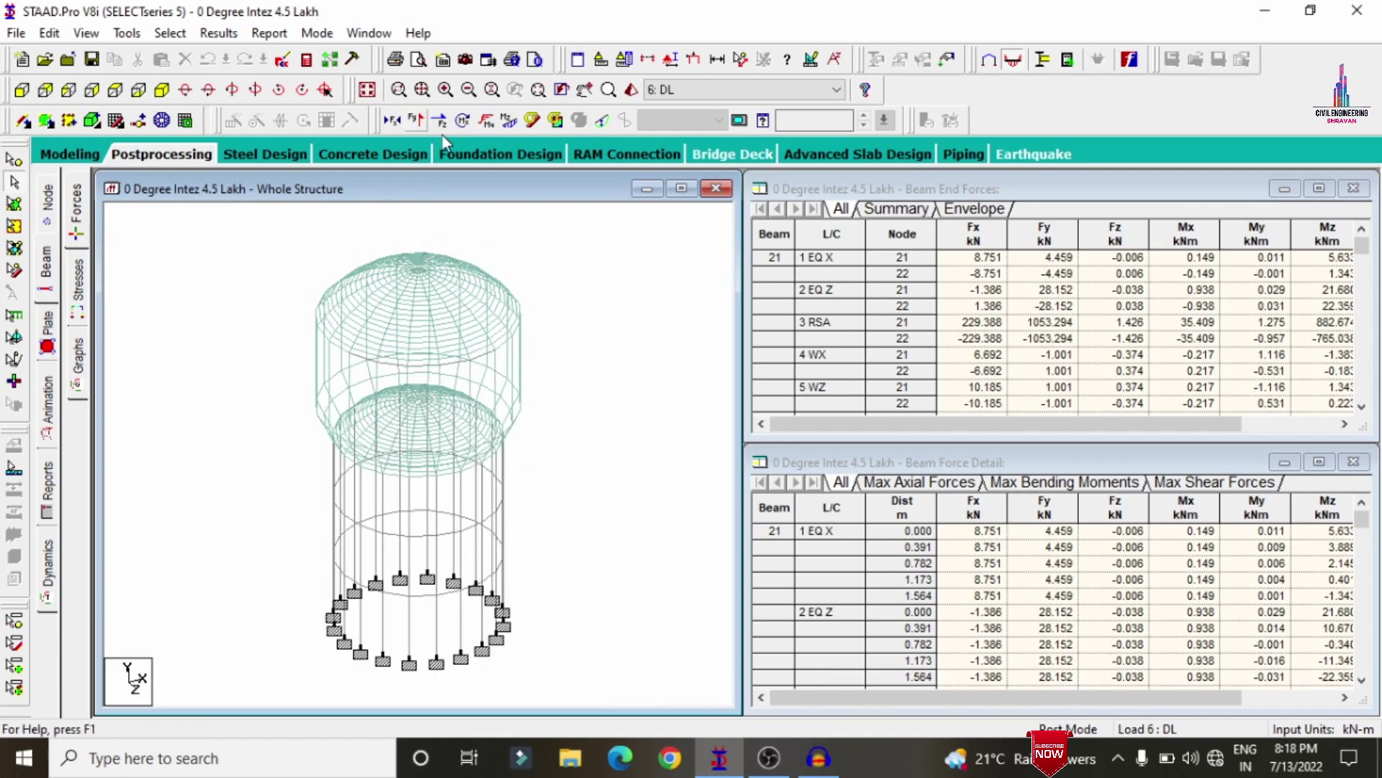
{"action": "left_click", "coordinate": [510, 121]}
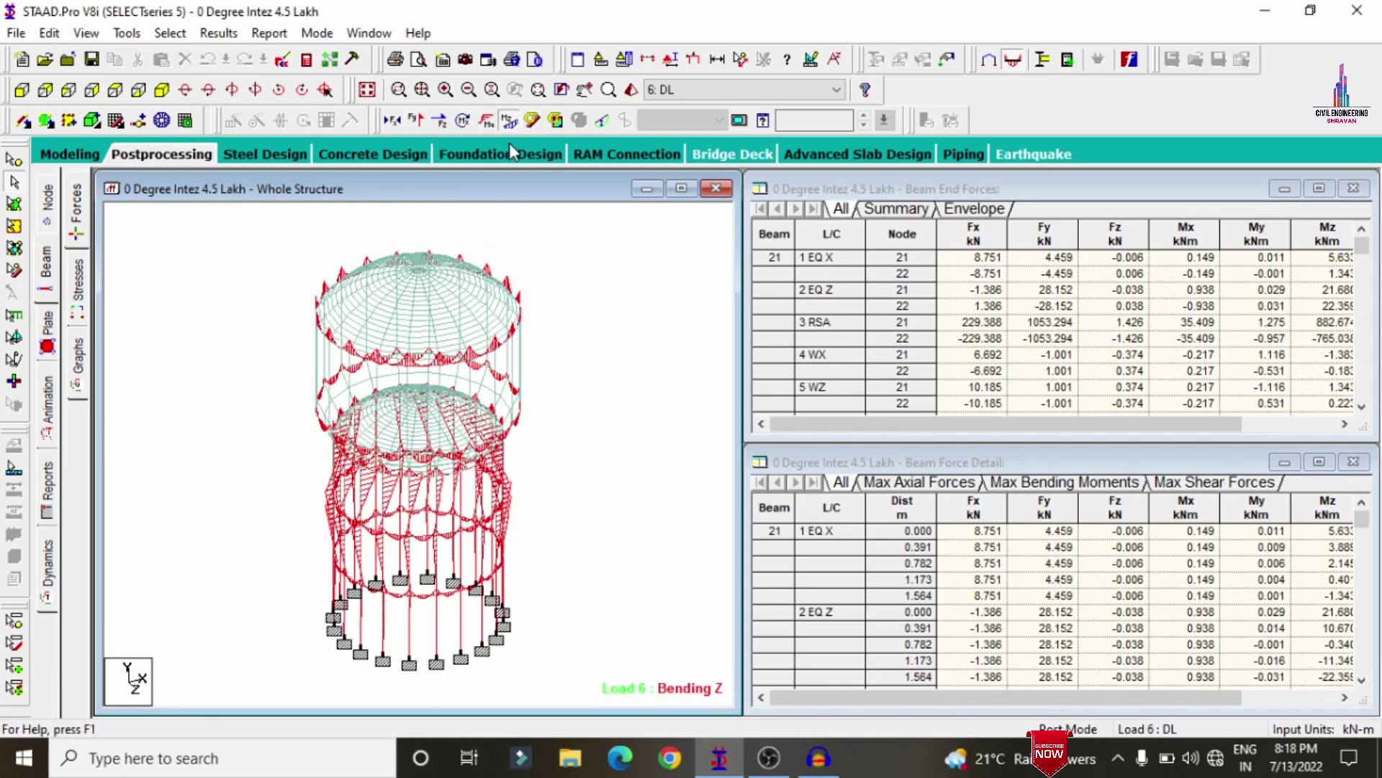
{"action": "left_click", "coordinate": [510, 120]}
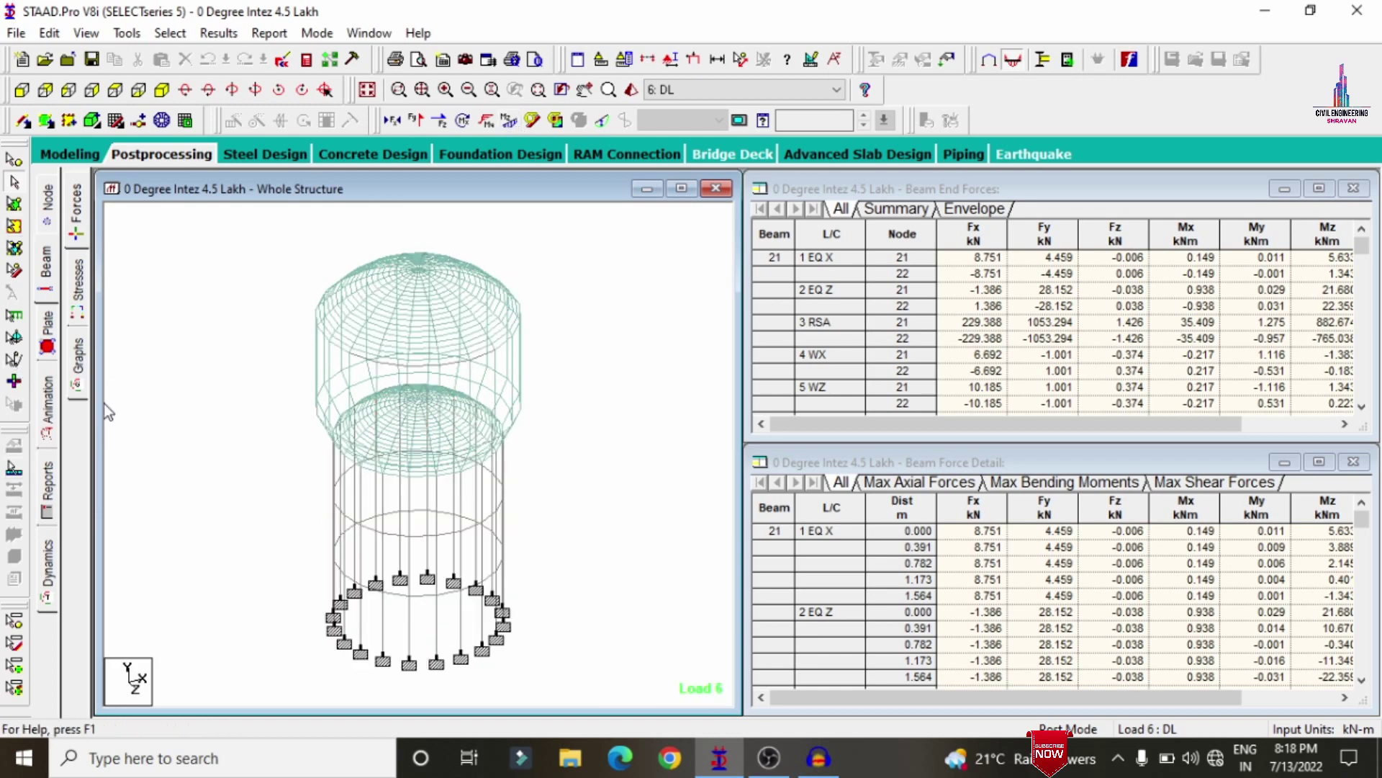
{"action": "left_click", "coordinate": [47, 328]}
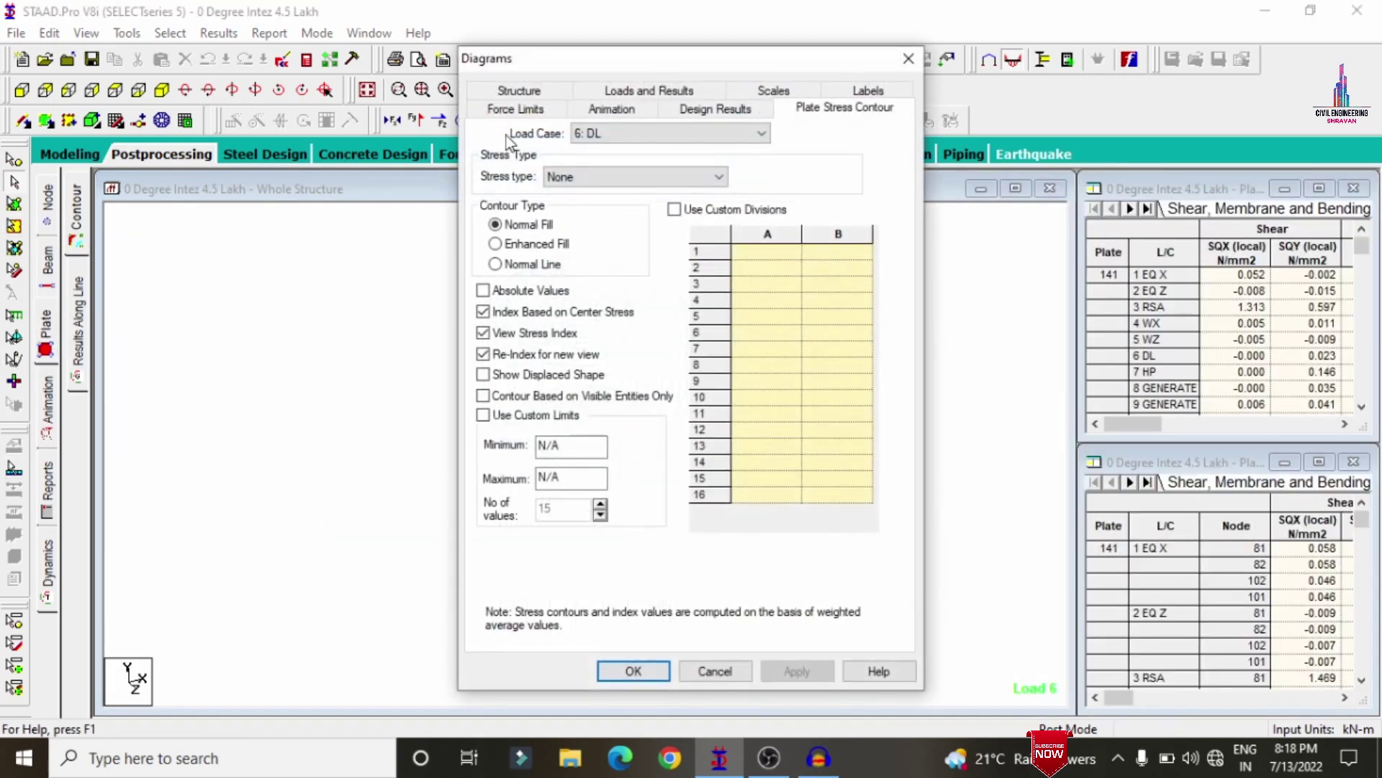
Step: Display a Max Absolute plate stress contour for Load 6: DL
{"action": "left_click", "coordinate": [587, 180]}
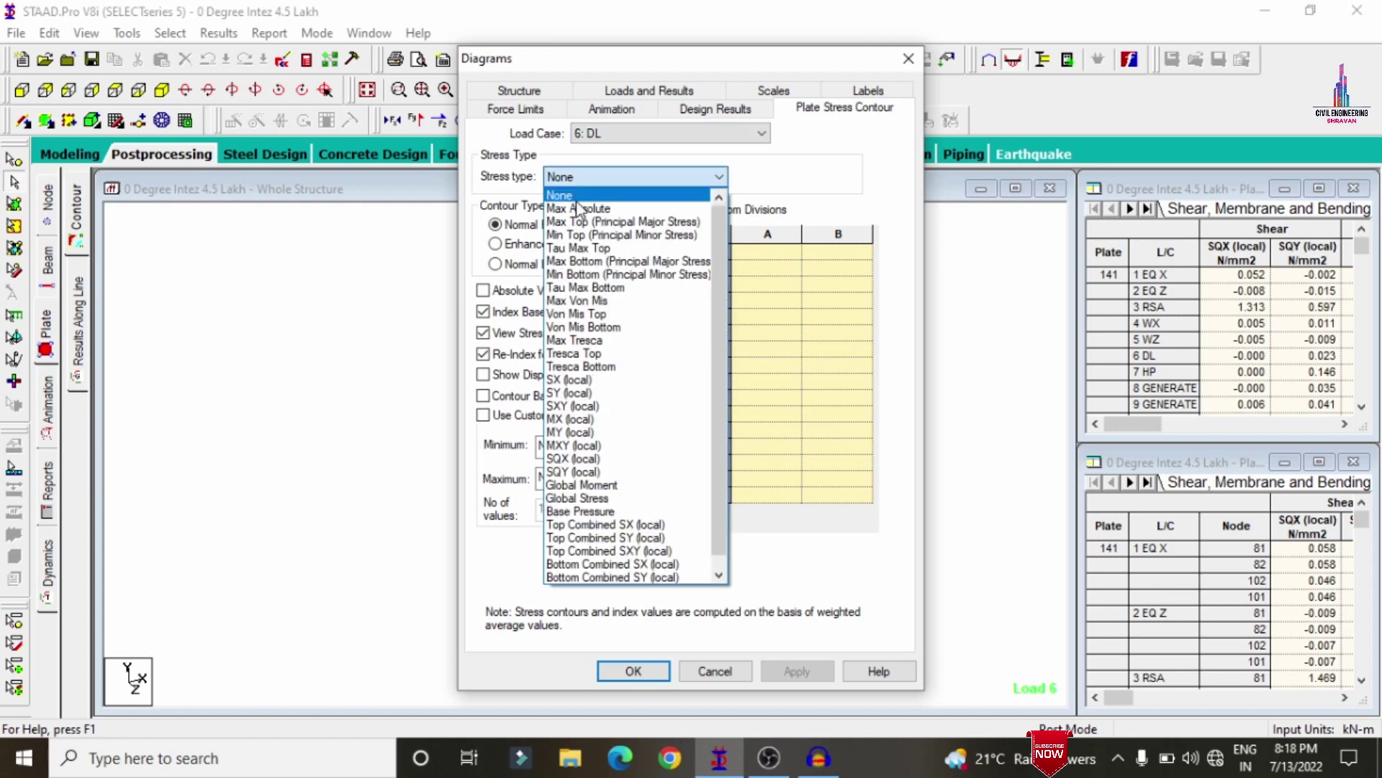
{"action": "left_click", "coordinate": [576, 209]}
{"action": "left_click", "coordinate": [795, 669]}
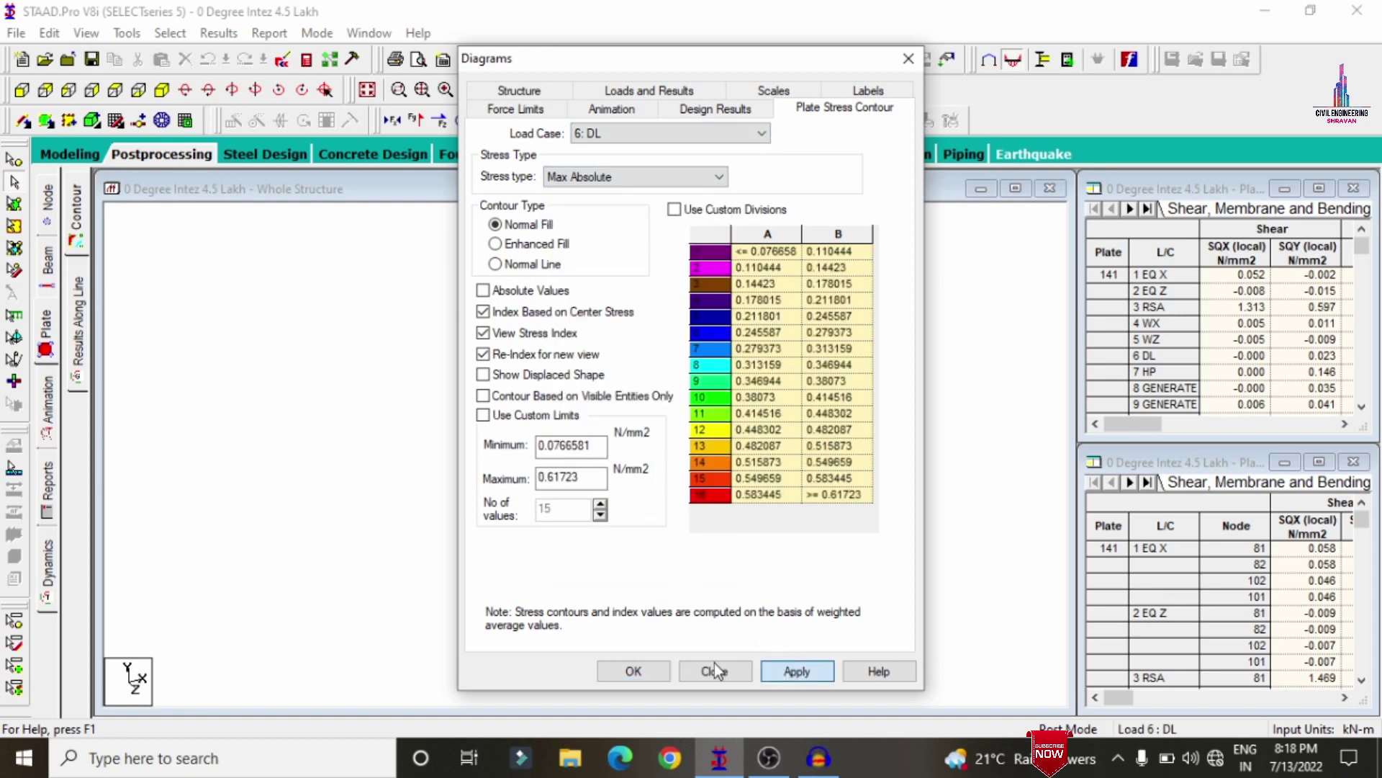
{"action": "left_click", "coordinate": [633, 671]}
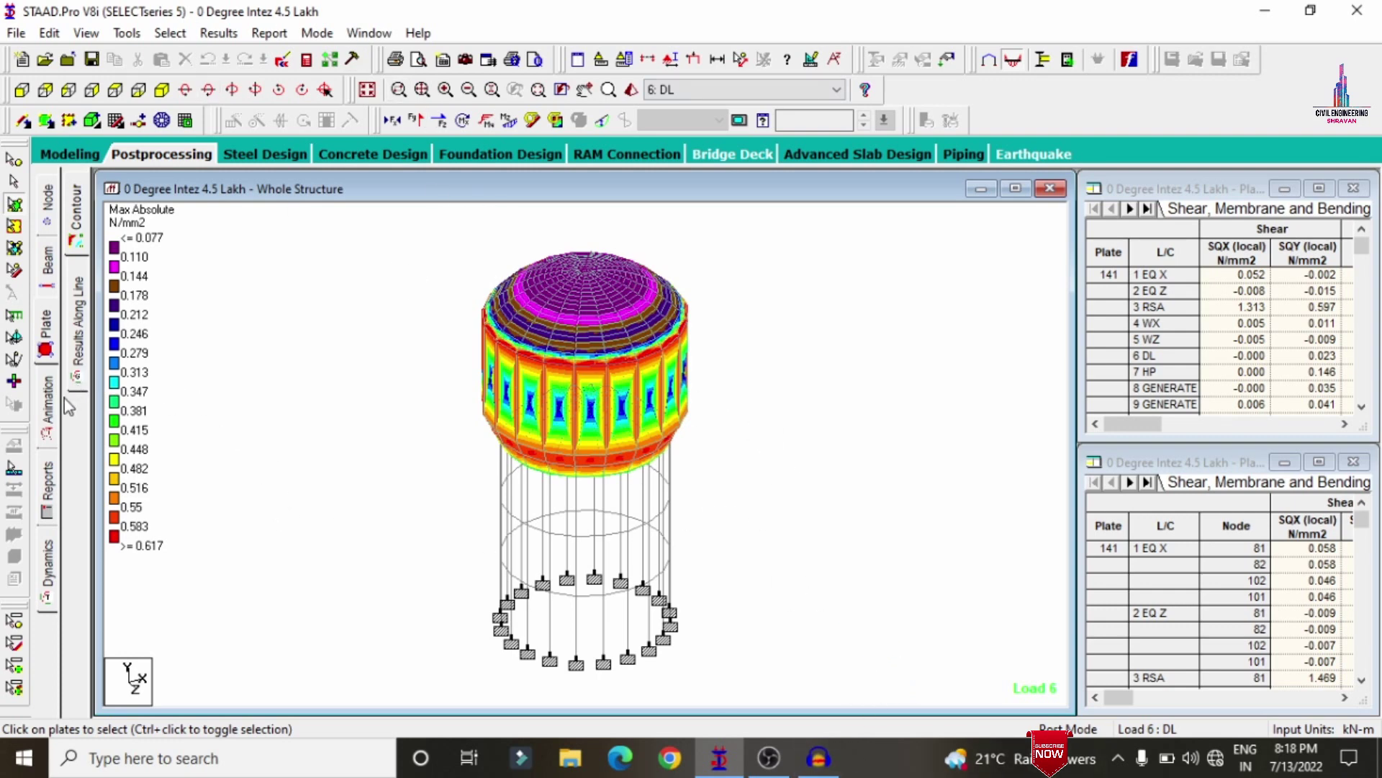
{"action": "left_click", "coordinate": [47, 412]}
Step: Set the Load 6 animation type to Deflection and apply it
{"action": "left_click", "coordinate": [529, 189]}
{"action": "left_click", "coordinate": [828, 675]}
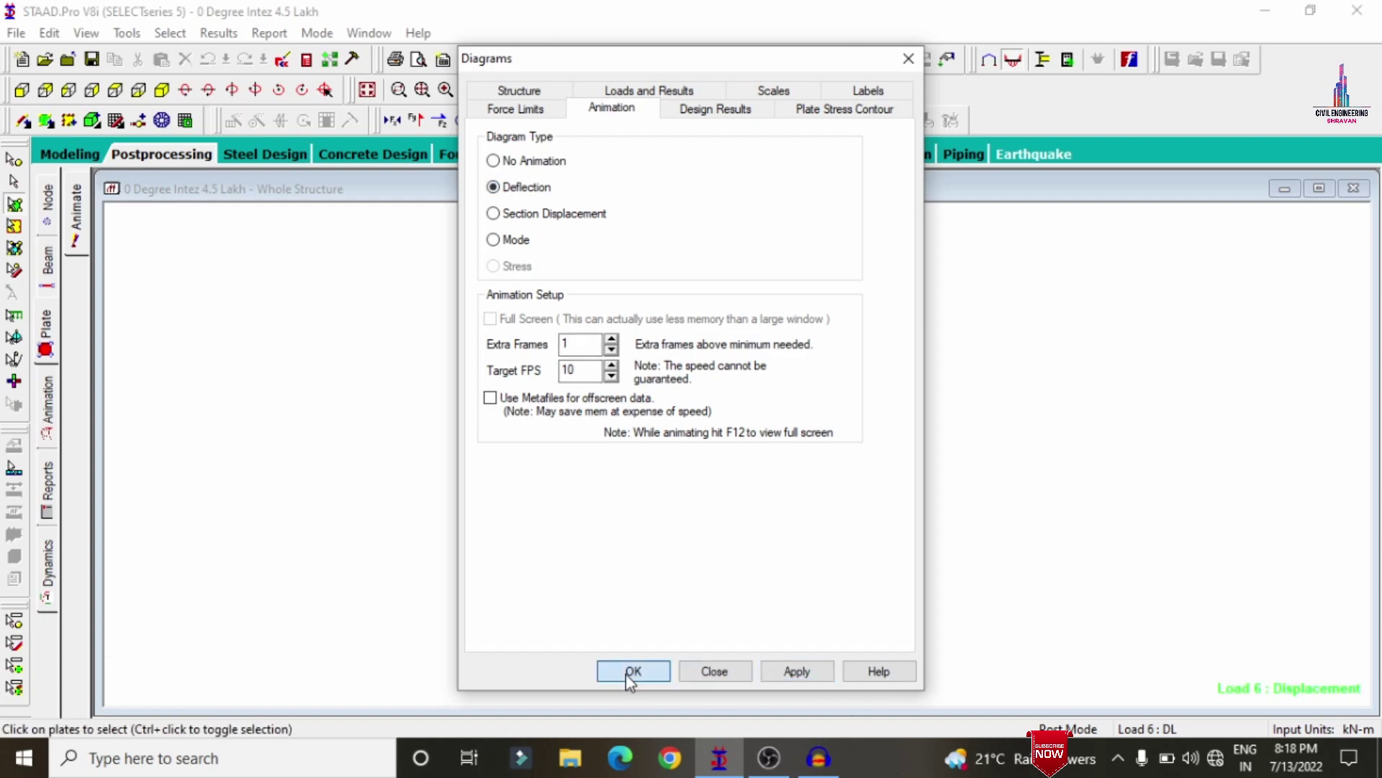
{"action": "left_click", "coordinate": [633, 671]}
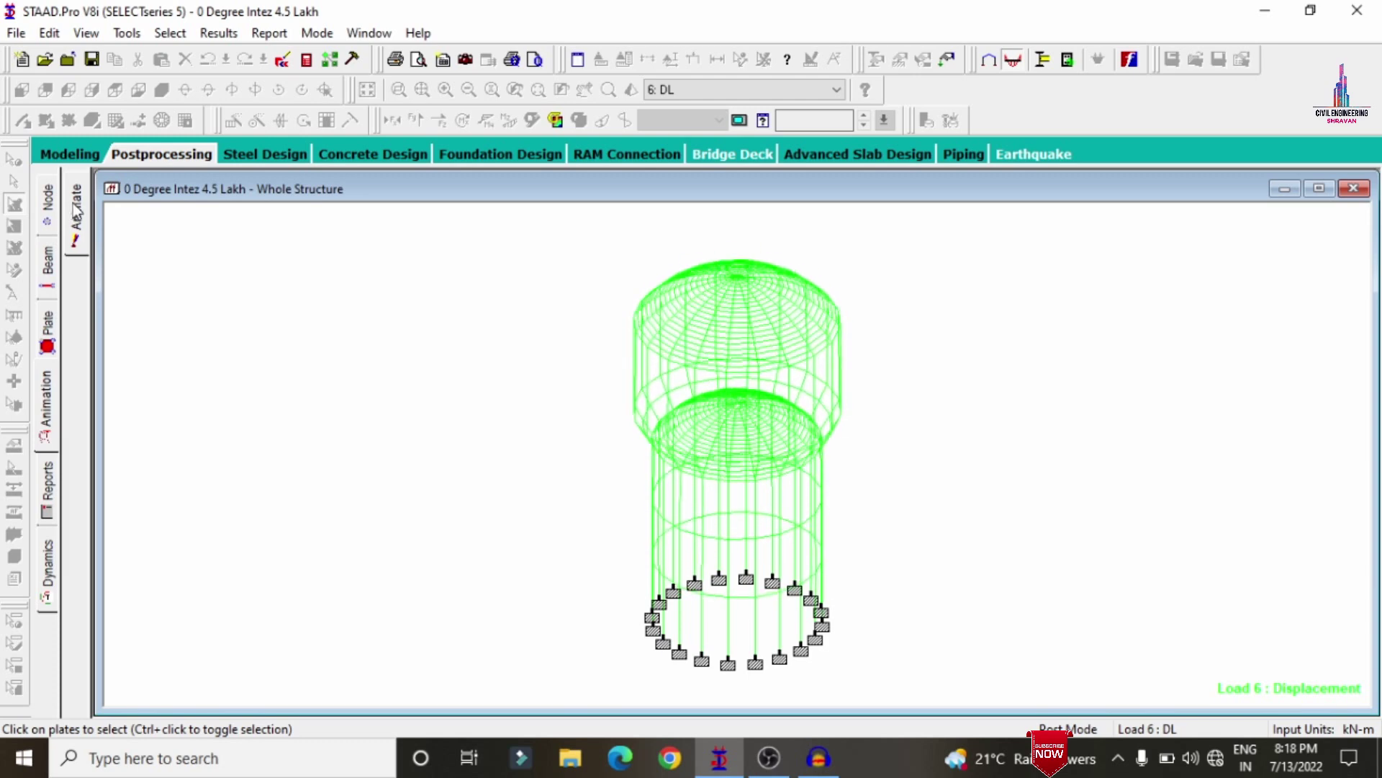
Step: Switch to concrete design in the Modeling workspace and set the code to IS456
{"action": "left_click", "coordinate": [64, 156]}
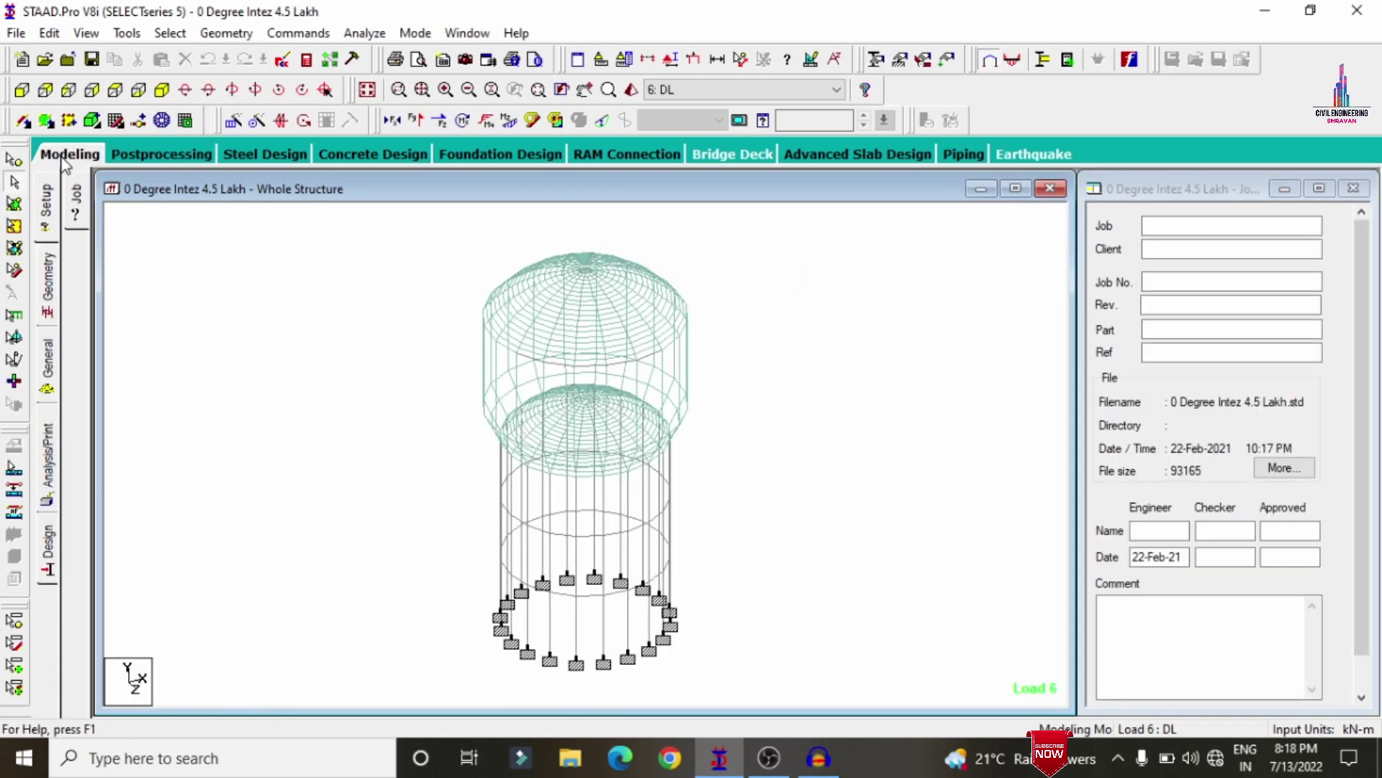
{"action": "left_click", "coordinate": [49, 554]}
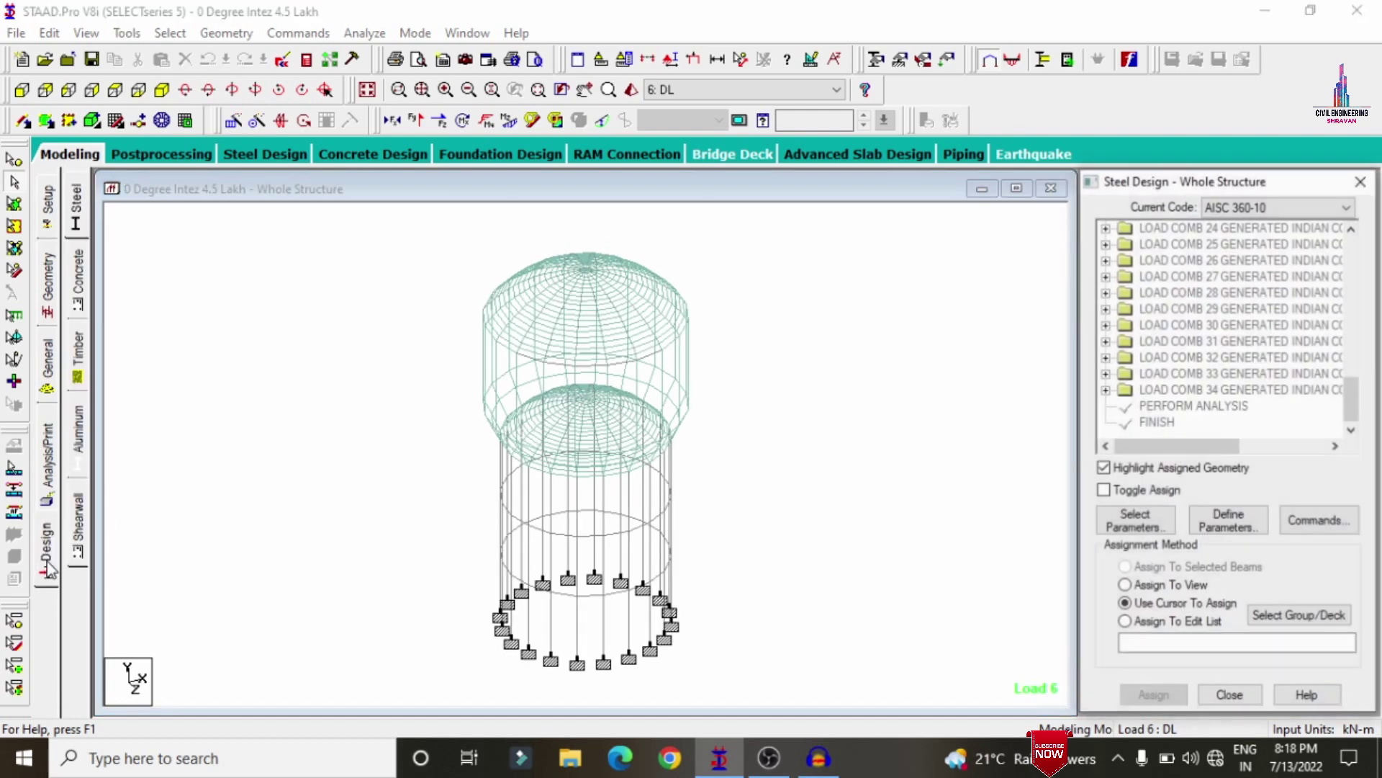
{"action": "left_click", "coordinate": [79, 292]}
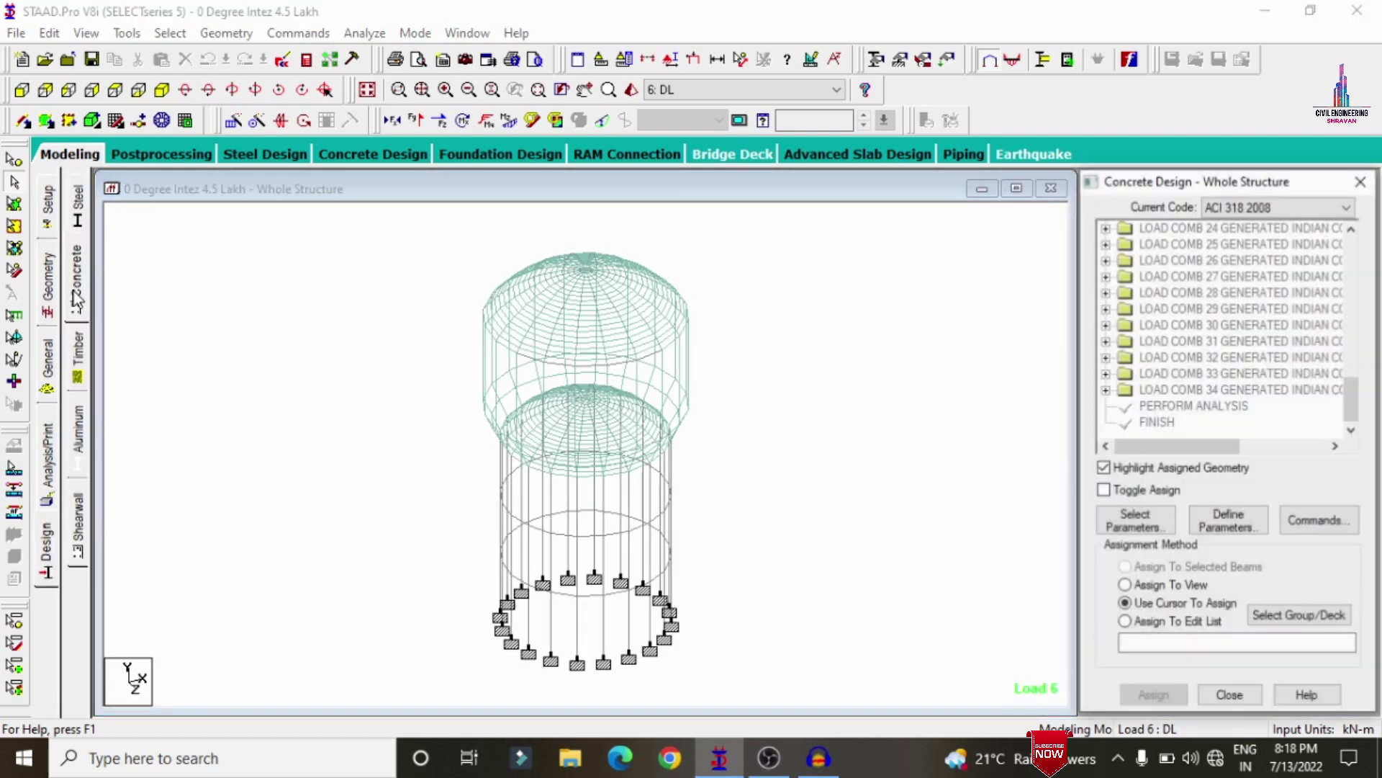
{"action": "left_click", "coordinate": [1296, 207]}
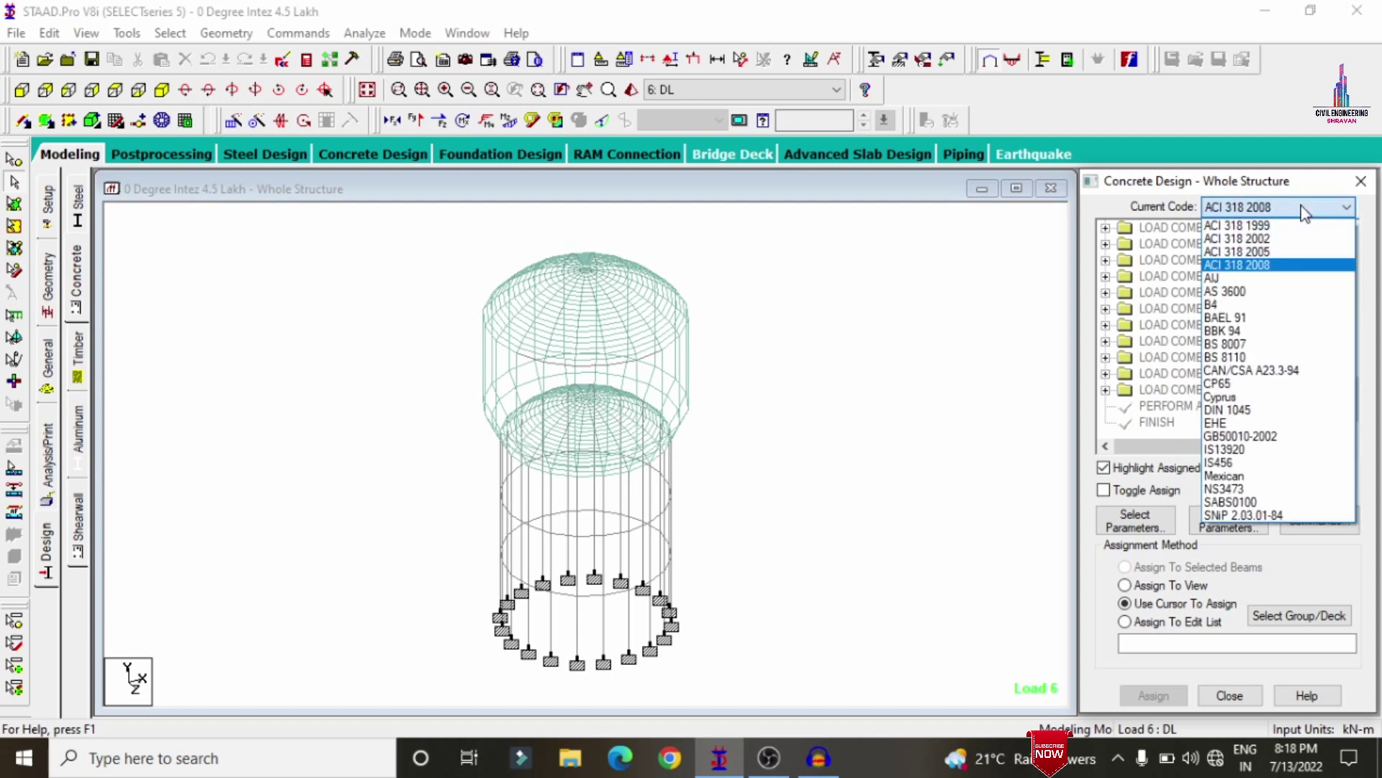
{"action": "left_click", "coordinate": [1219, 463]}
Step: Choose Fc, Fymain, Fysec, Maxmain and Maxsec as the design parameters
{"action": "left_click", "coordinate": [1120, 524]}
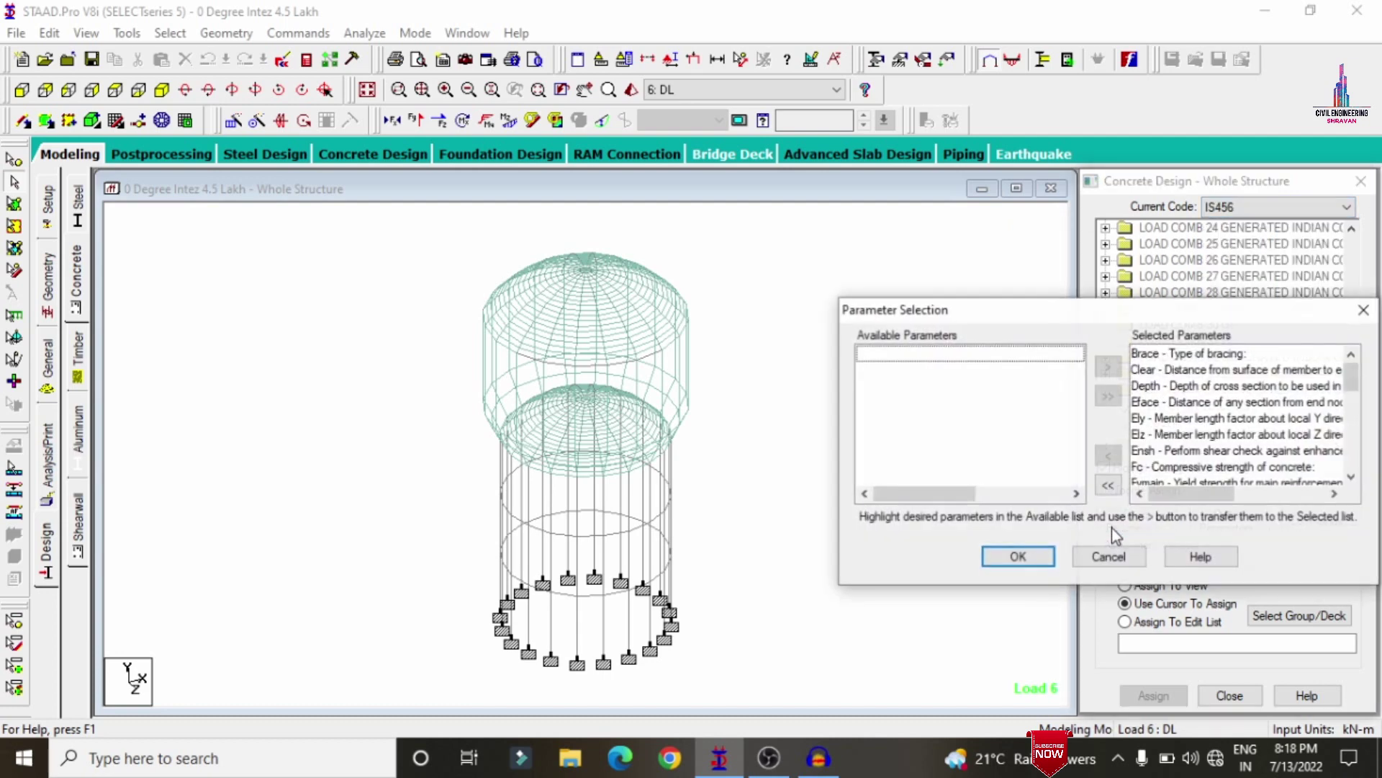
{"action": "left_click", "coordinate": [1111, 490]}
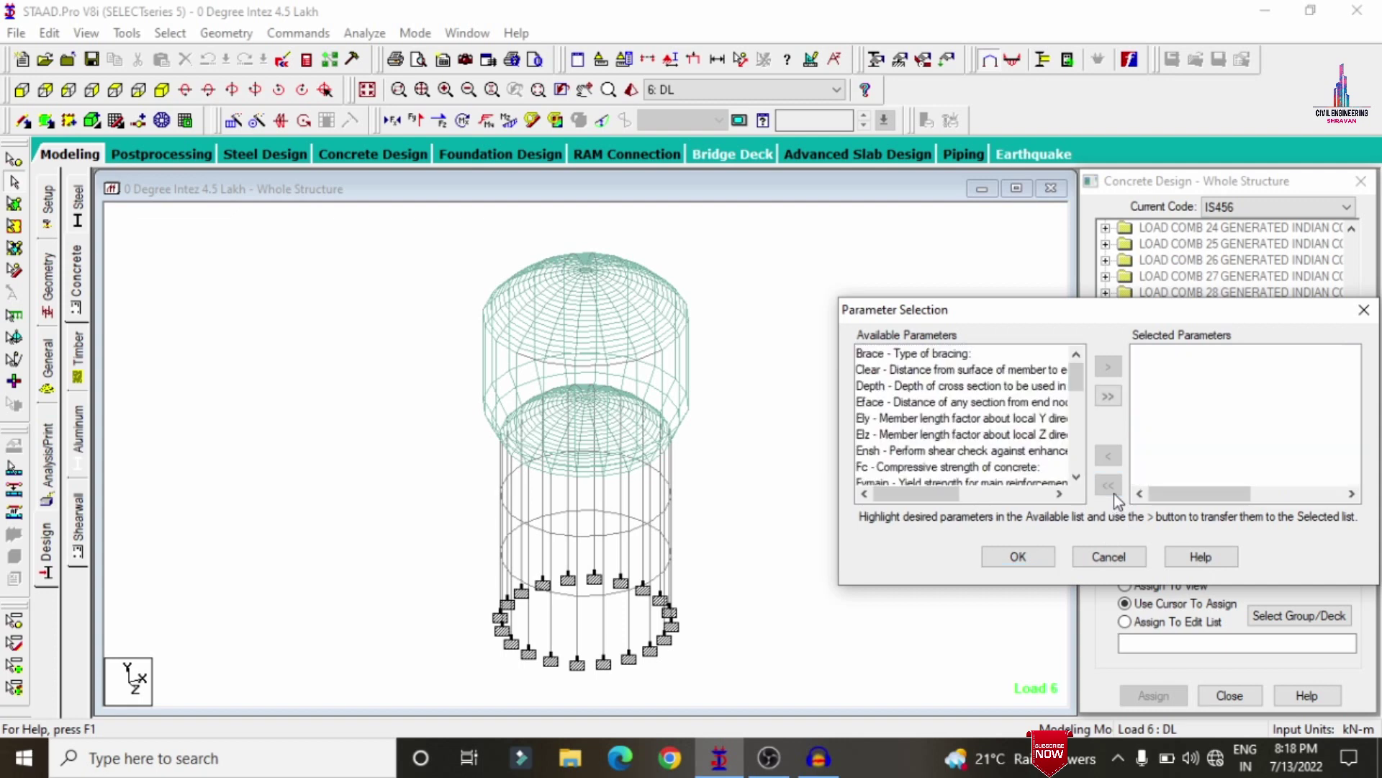
{"action": "double_click", "coordinate": [973, 467]}
{"action": "double_click", "coordinate": [972, 466]}
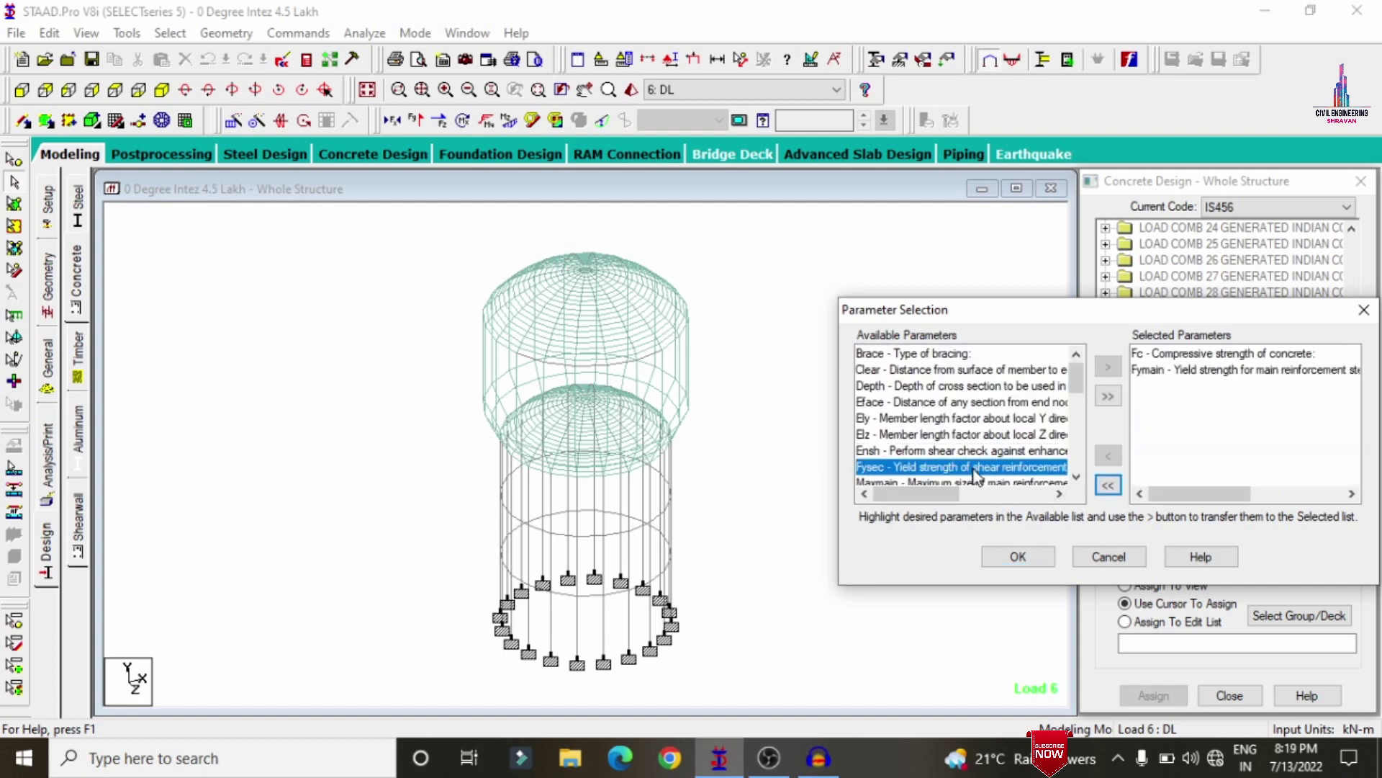
{"action": "double_click", "coordinate": [972, 466]}
{"action": "double_click", "coordinate": [973, 467]}
{"action": "double_click", "coordinate": [973, 467]}
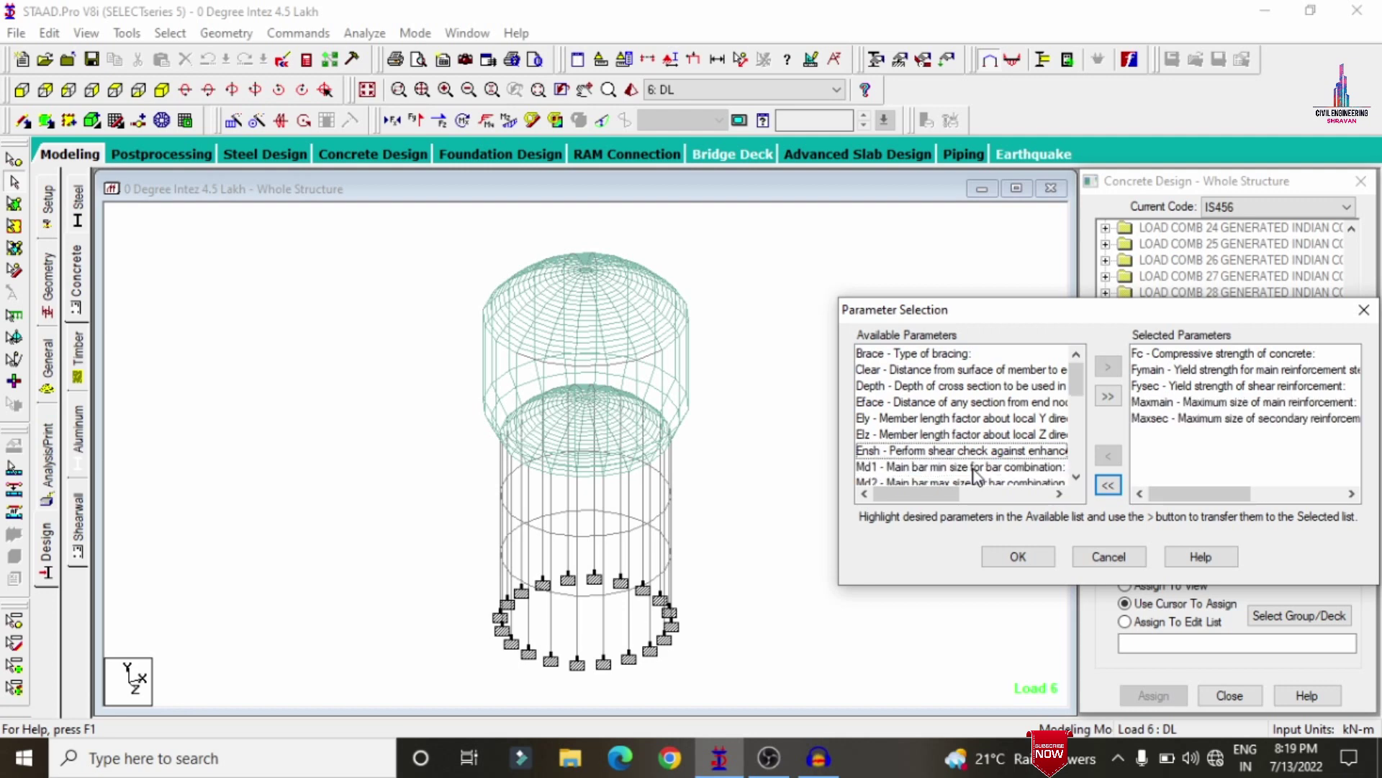
{"action": "left_click", "coordinate": [1018, 557]}
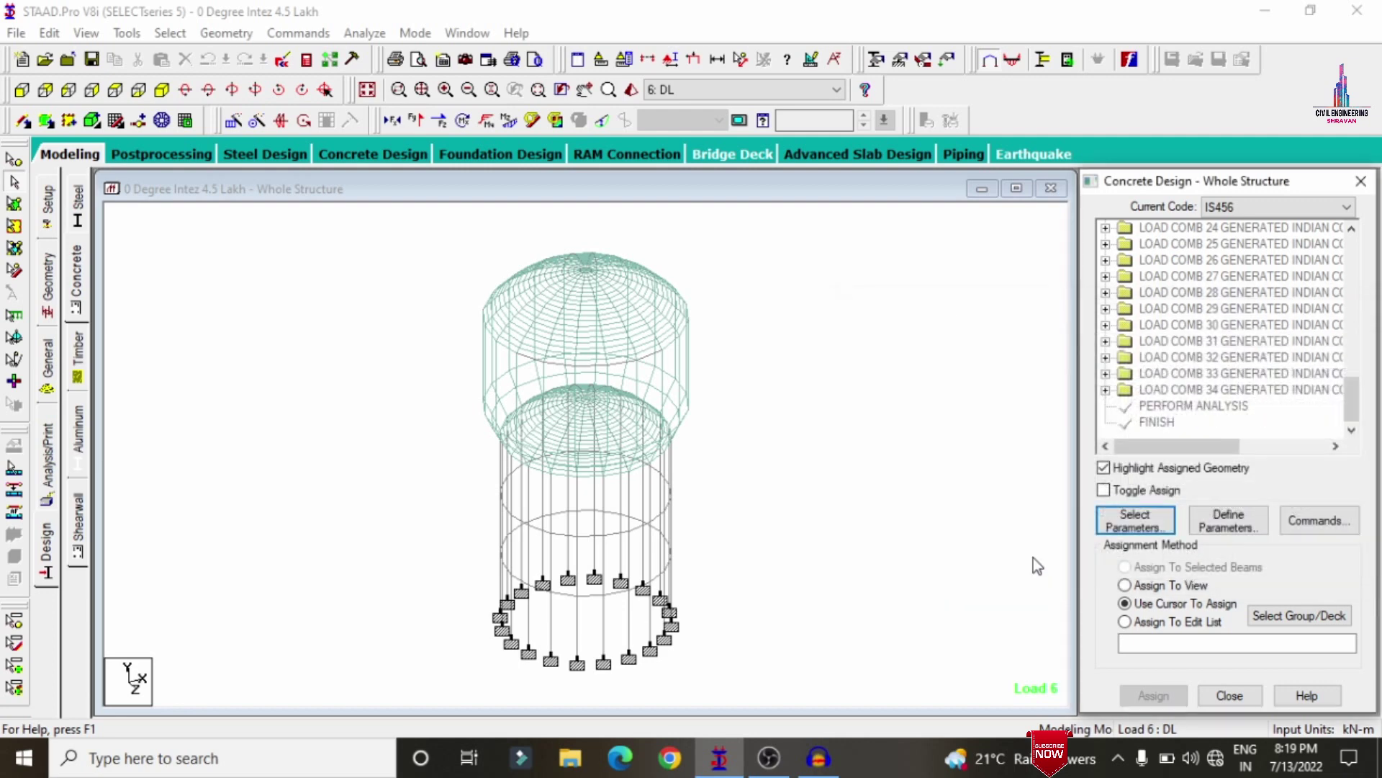
Step: Add the FC design parameter at 40000 kN/m2
{"action": "left_click", "coordinate": [1201, 533]}
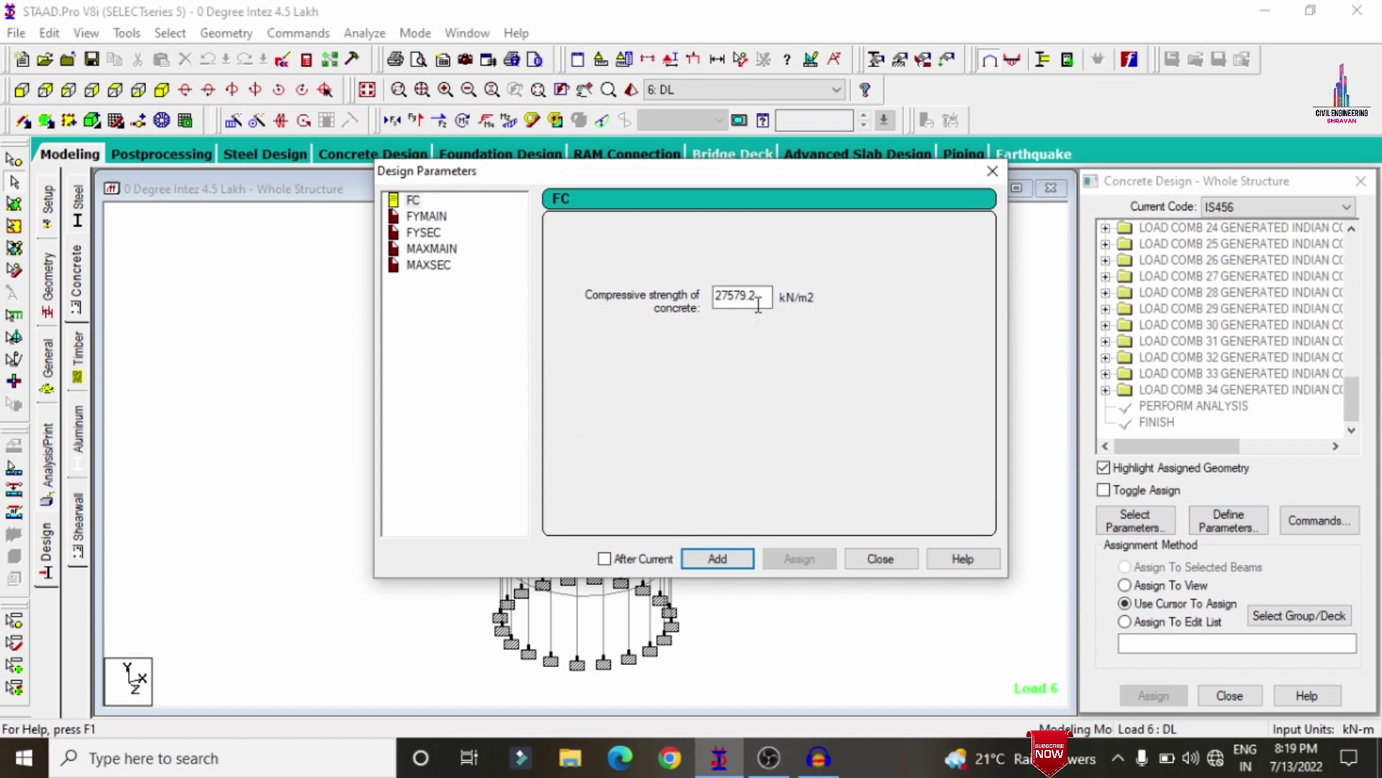
{"action": "type", "text": "40000"}
{"action": "left_click", "coordinate": [717, 560]}
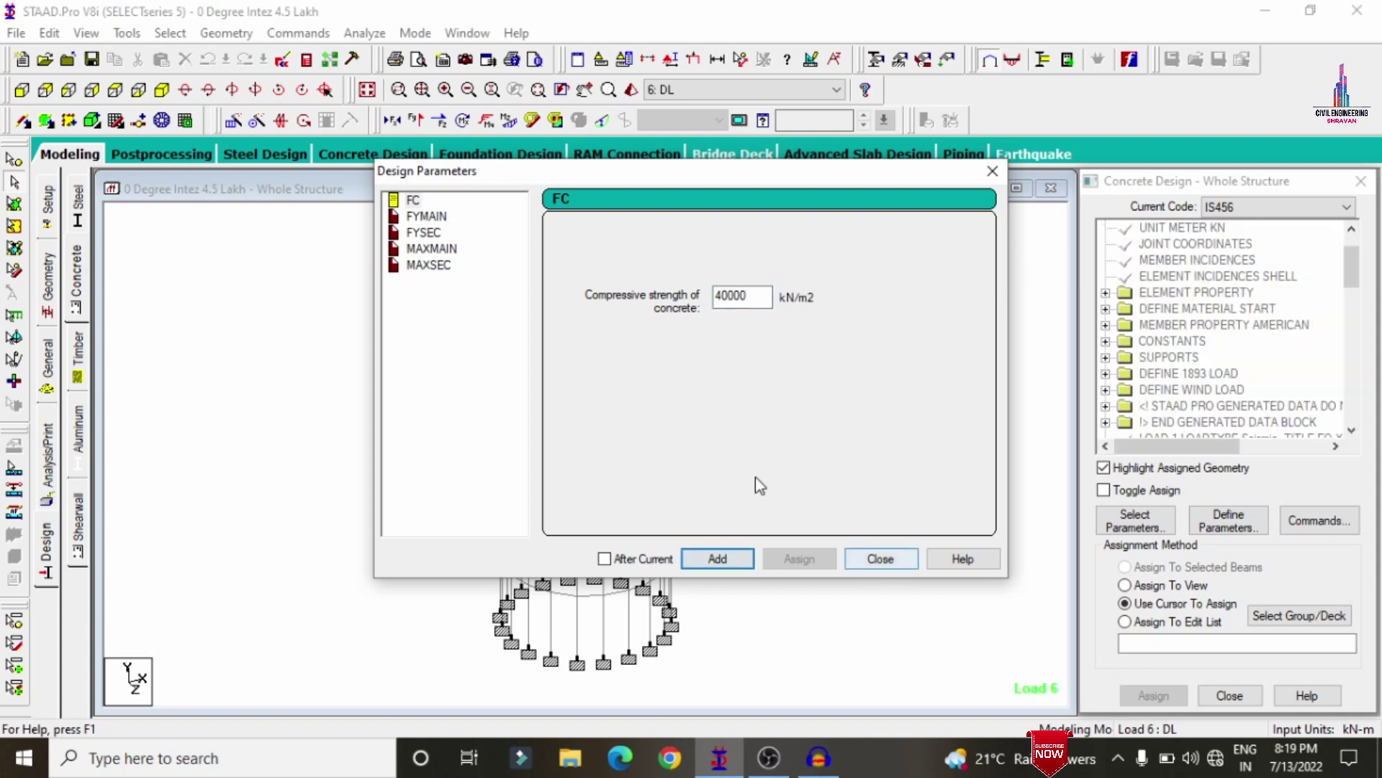
Step: Add FYMAIN and FYSEC yield strengths of 500000 kN/m2 each
{"action": "left_click", "coordinate": [424, 216]}
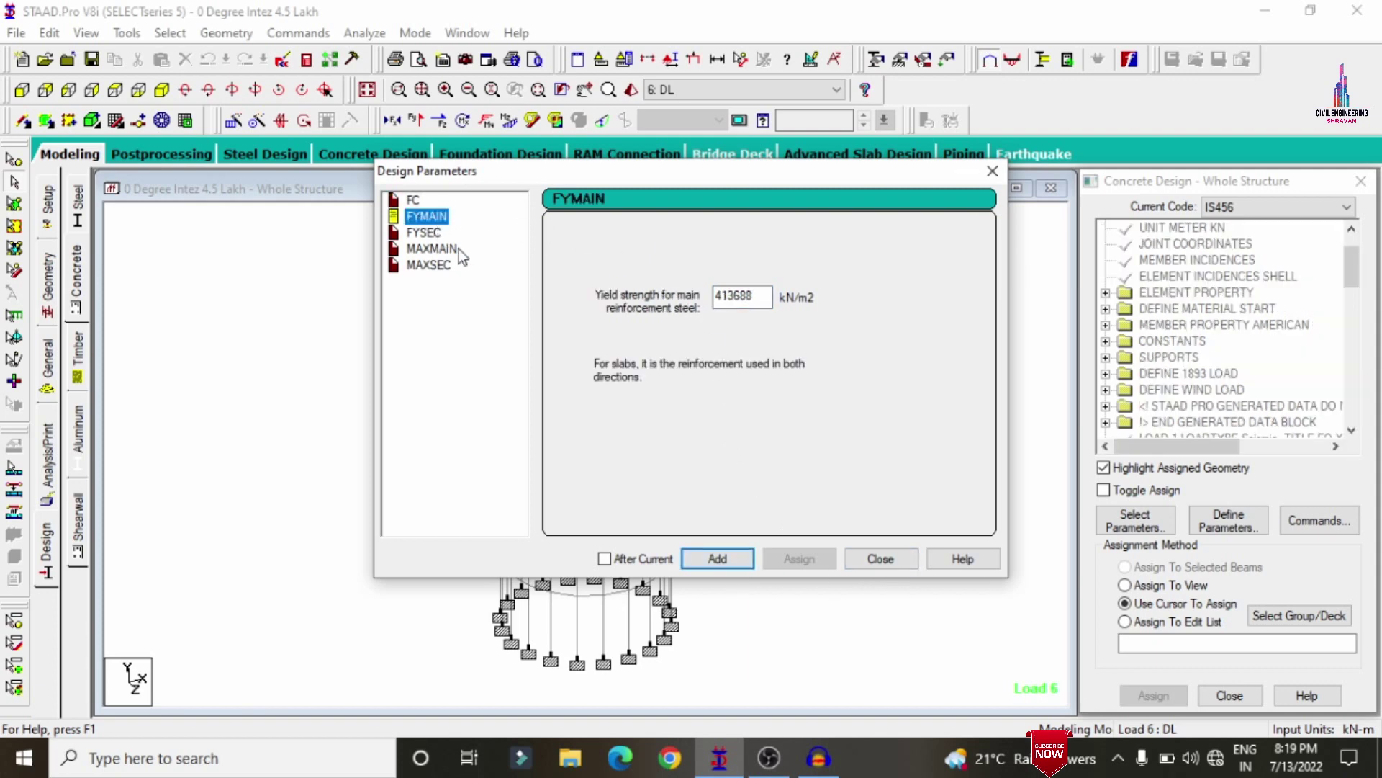
{"action": "left_click_drag", "start_coordinate": [769, 298], "coordinate": [716, 298]}
{"action": "type", "text": "500000"}
{"action": "left_click", "coordinate": [718, 559]}
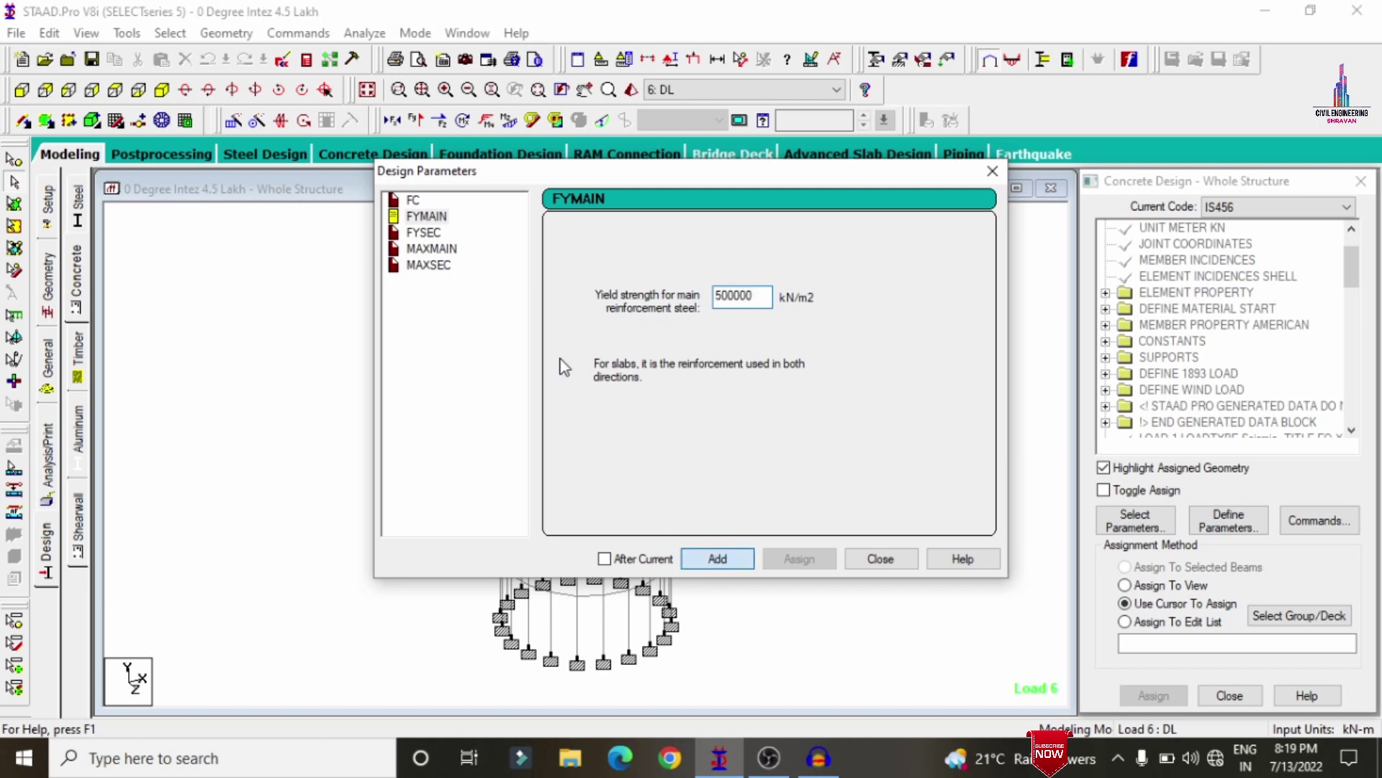
{"action": "left_click", "coordinate": [423, 232]}
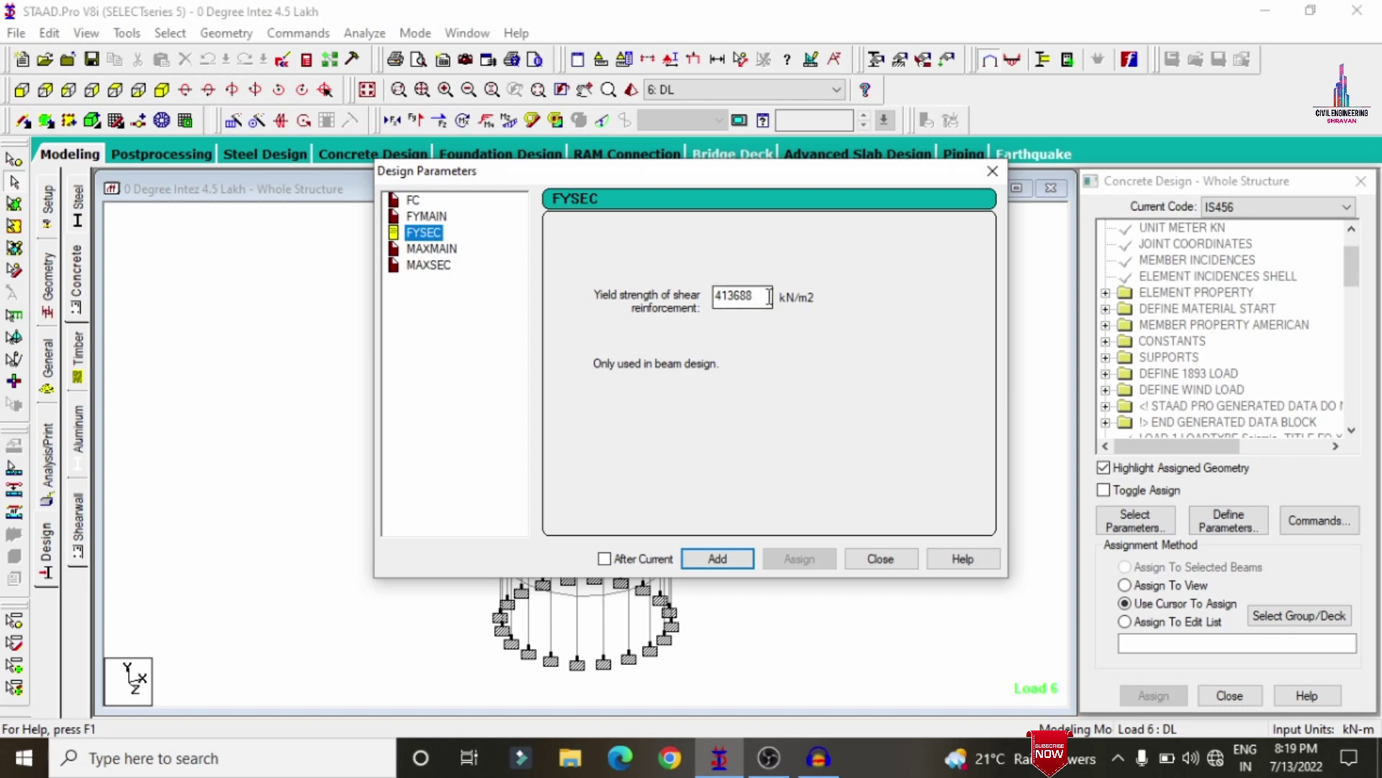
{"action": "key", "text": "Tab"}
{"action": "type", "text": "5"}
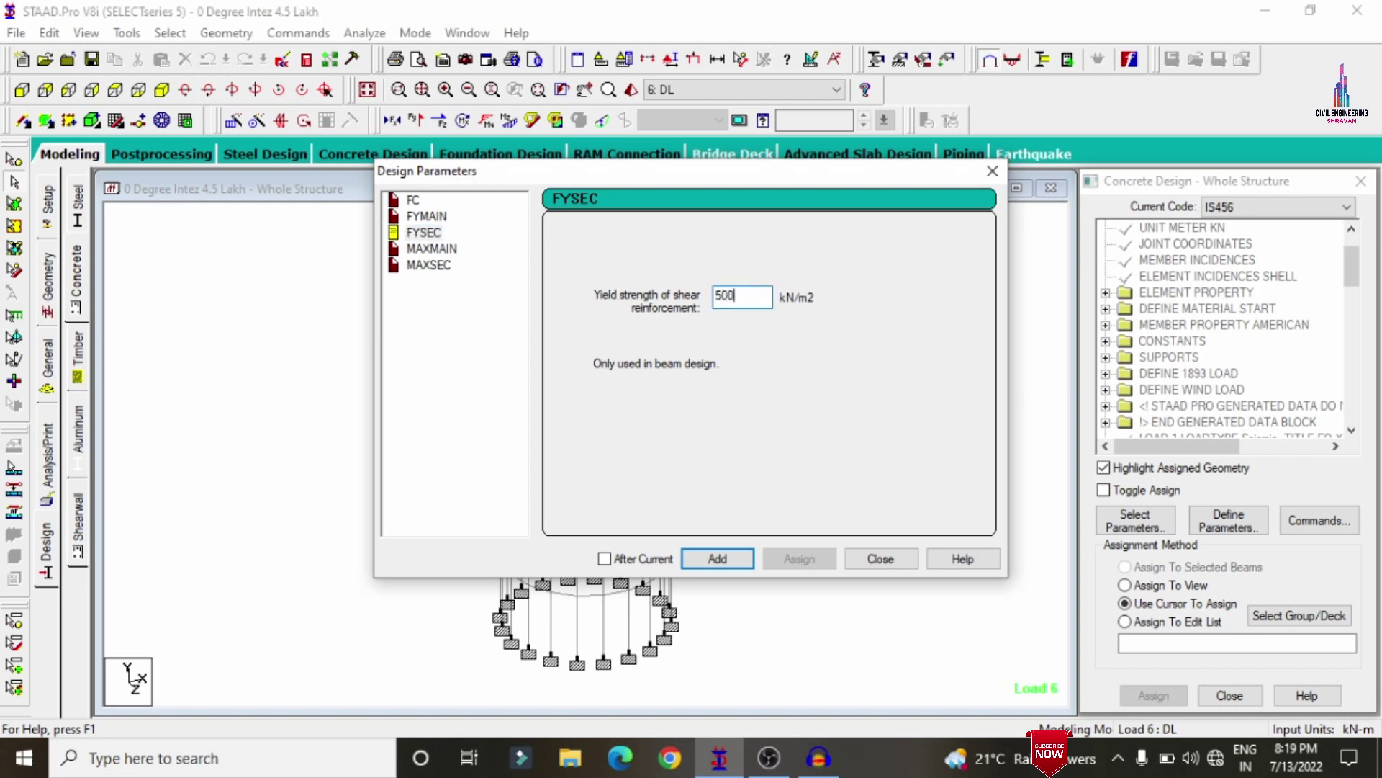
{"action": "left_click", "coordinate": [718, 559]}
Step: Add MAXMAIN of 20 mm and MAXSEC of 16 mm, then close Define Parameters
{"action": "left_click", "coordinate": [432, 249]}
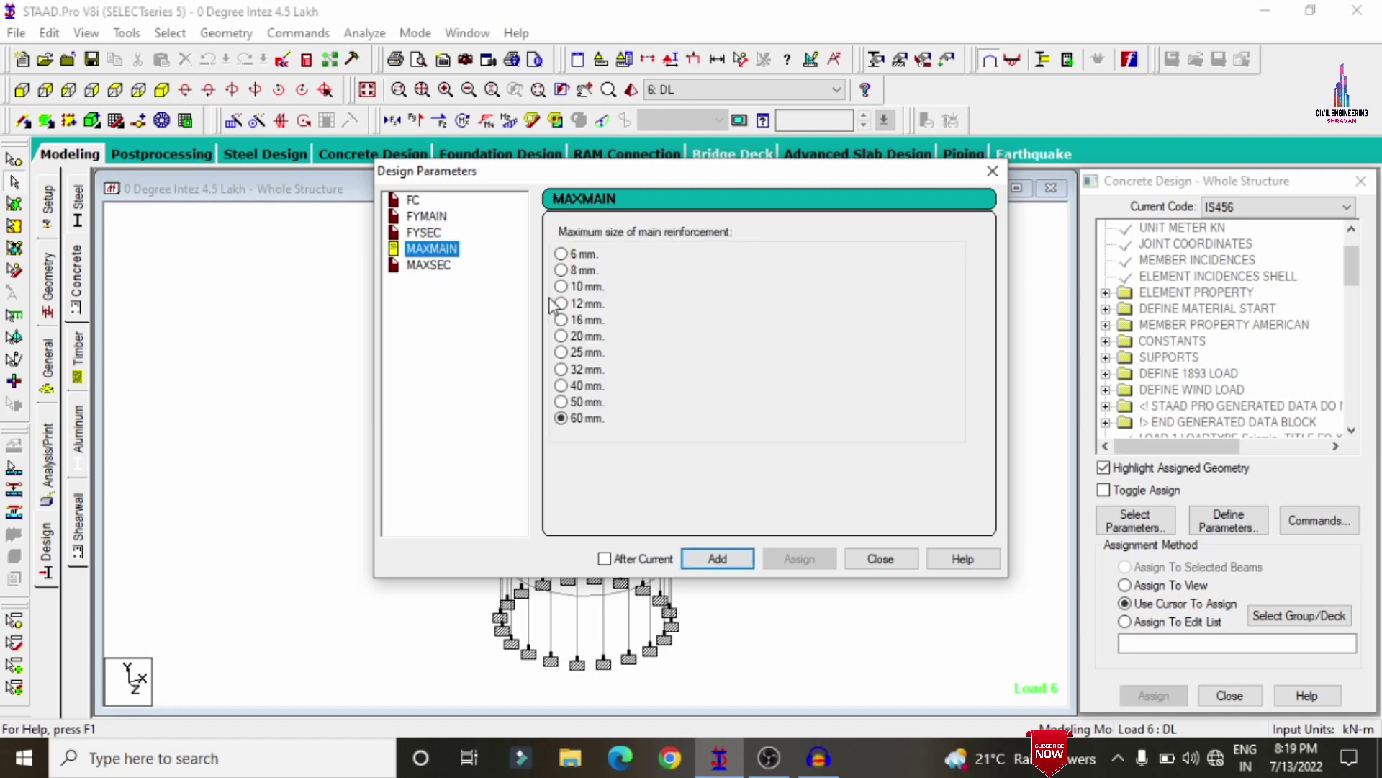
{"action": "left_click", "coordinate": [561, 337]}
{"action": "left_click", "coordinate": [714, 559]}
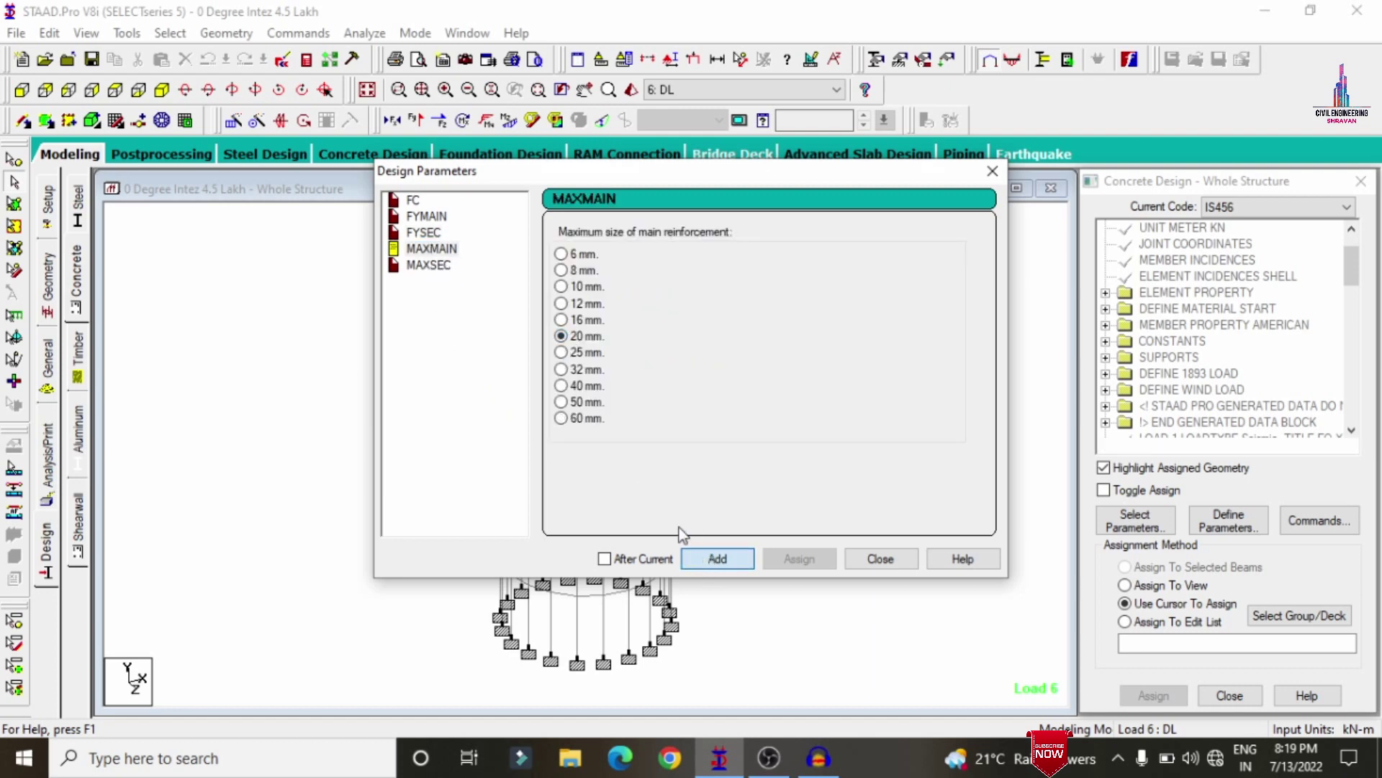
{"action": "left_click", "coordinate": [441, 267]}
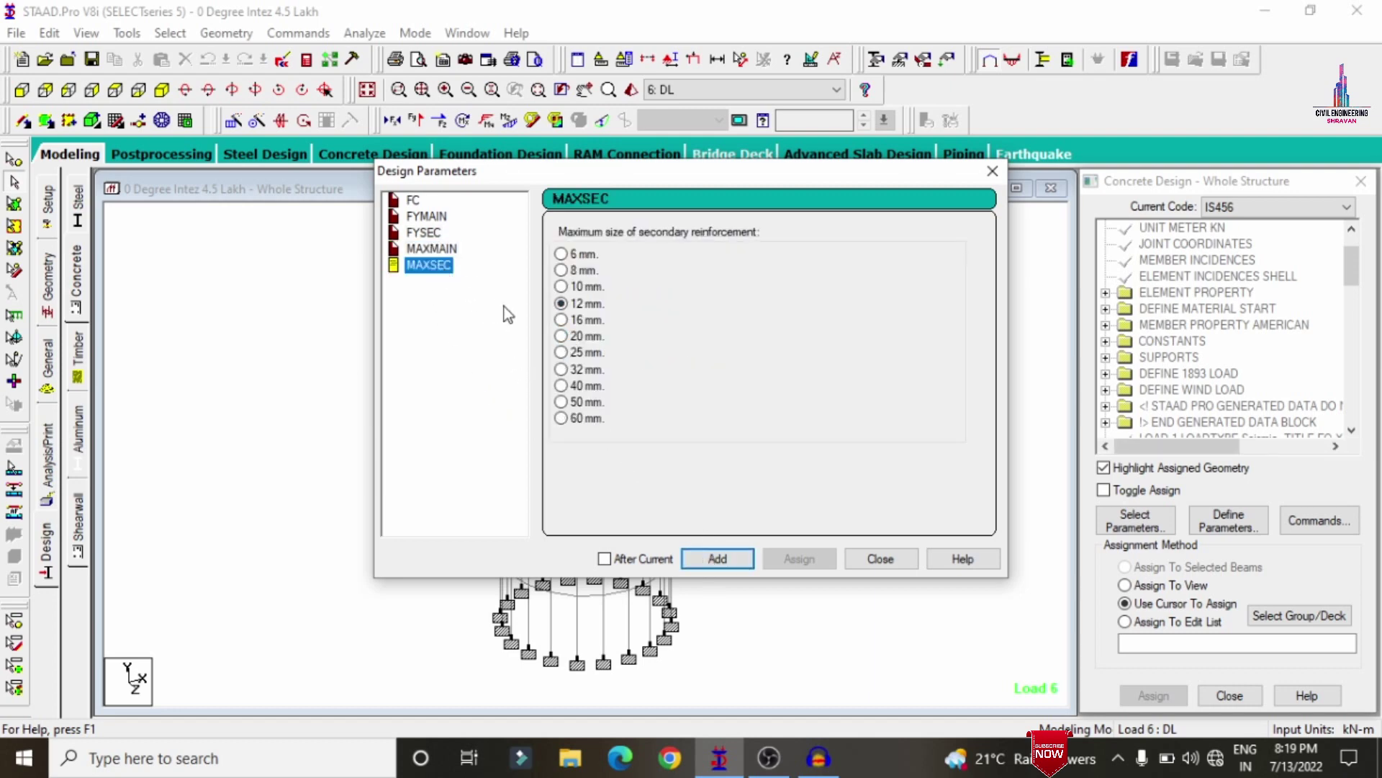
{"action": "left_click", "coordinate": [561, 320]}
{"action": "left_click", "coordinate": [718, 559]}
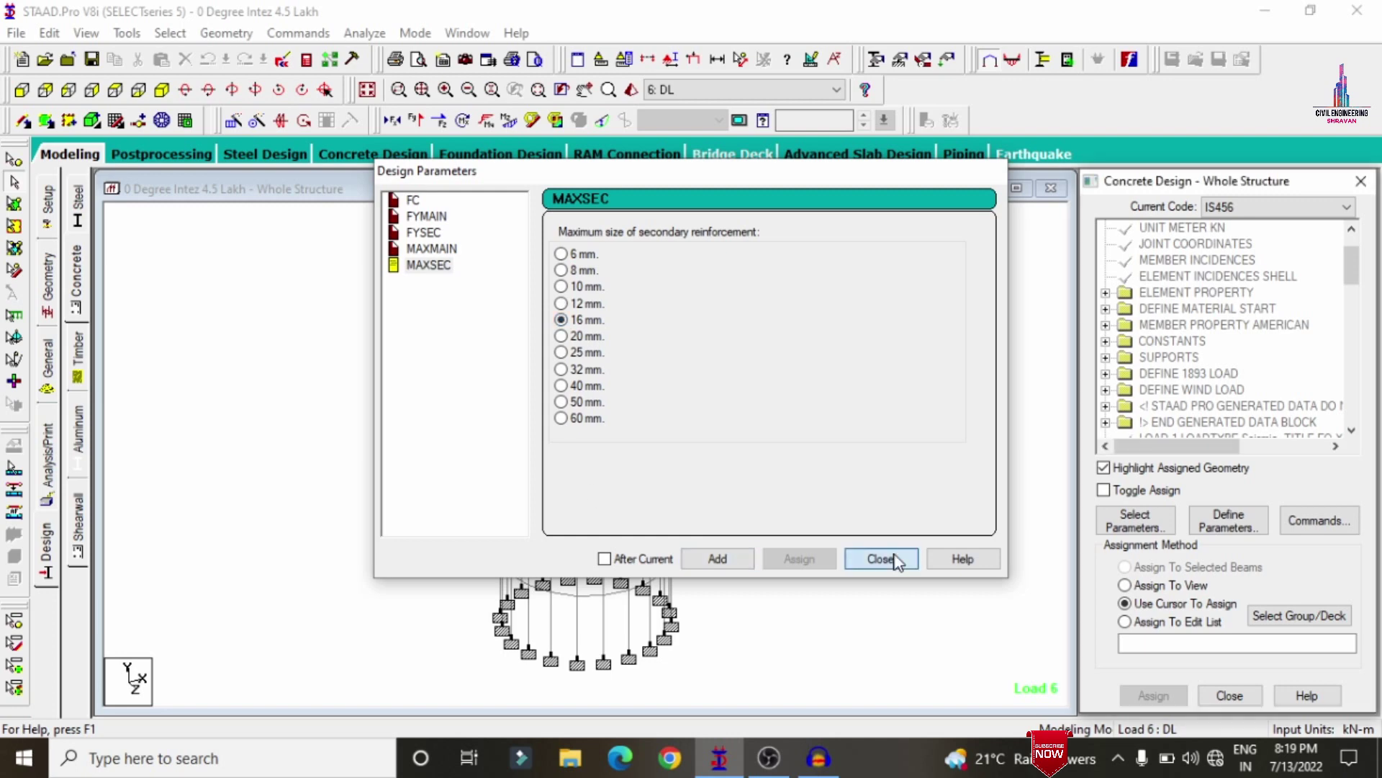
{"action": "left_click", "coordinate": [879, 559]}
Step: Add the DESIGN BEAM, DESIGN COLUMN, DESIGN ELEMENT and TAKE OFF design commands
{"action": "left_click", "coordinate": [1336, 529]}
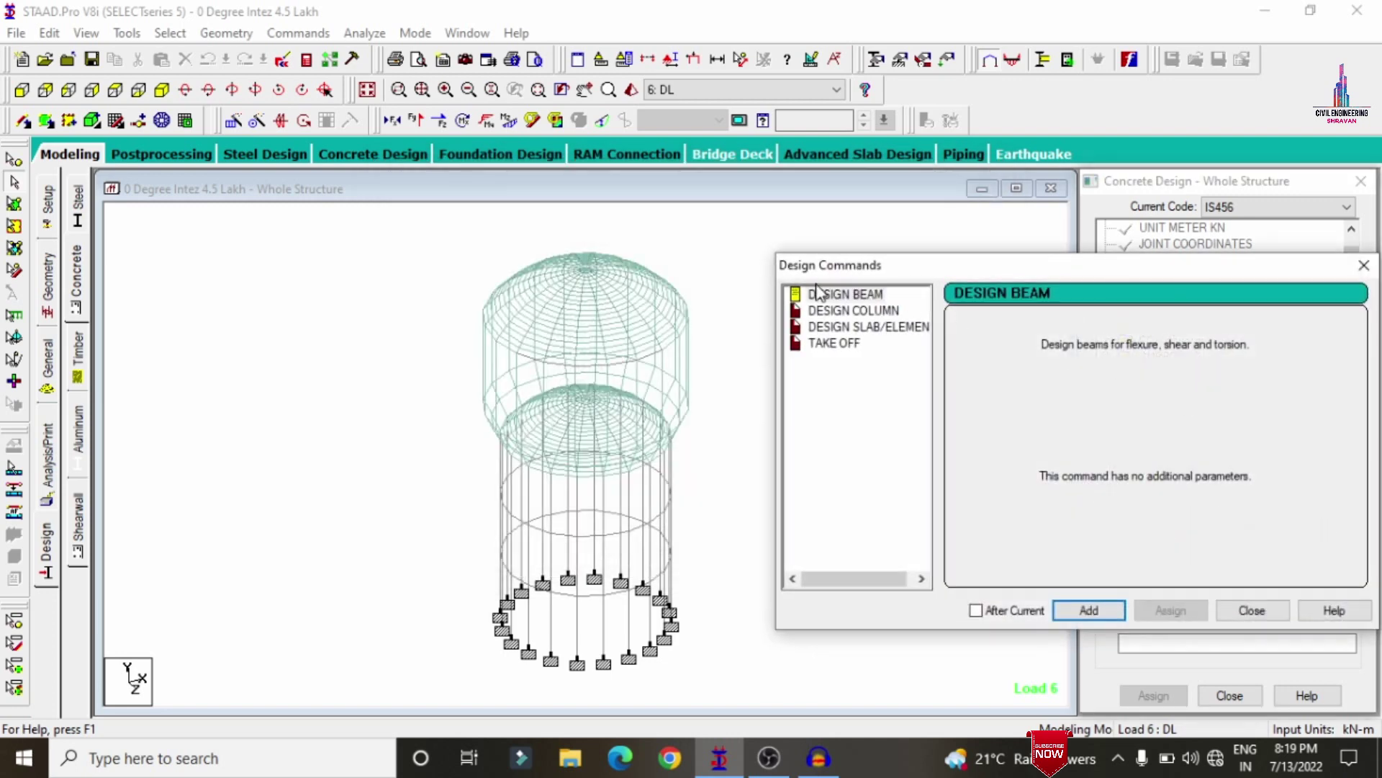
{"action": "left_click", "coordinate": [1087, 611]}
{"action": "left_click", "coordinate": [844, 311]}
{"action": "left_click", "coordinate": [1089, 610]}
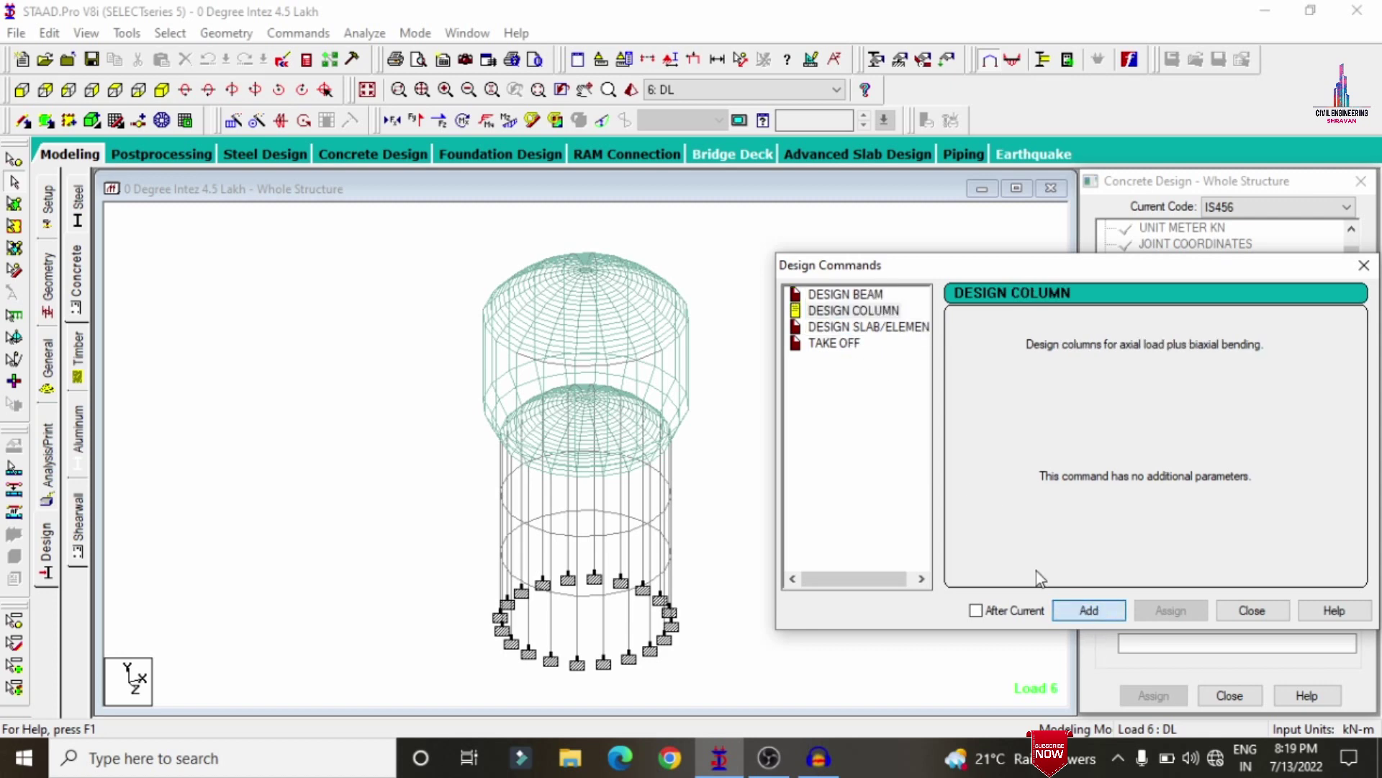
{"action": "left_click", "coordinate": [844, 328]}
{"action": "left_click", "coordinate": [1088, 612]}
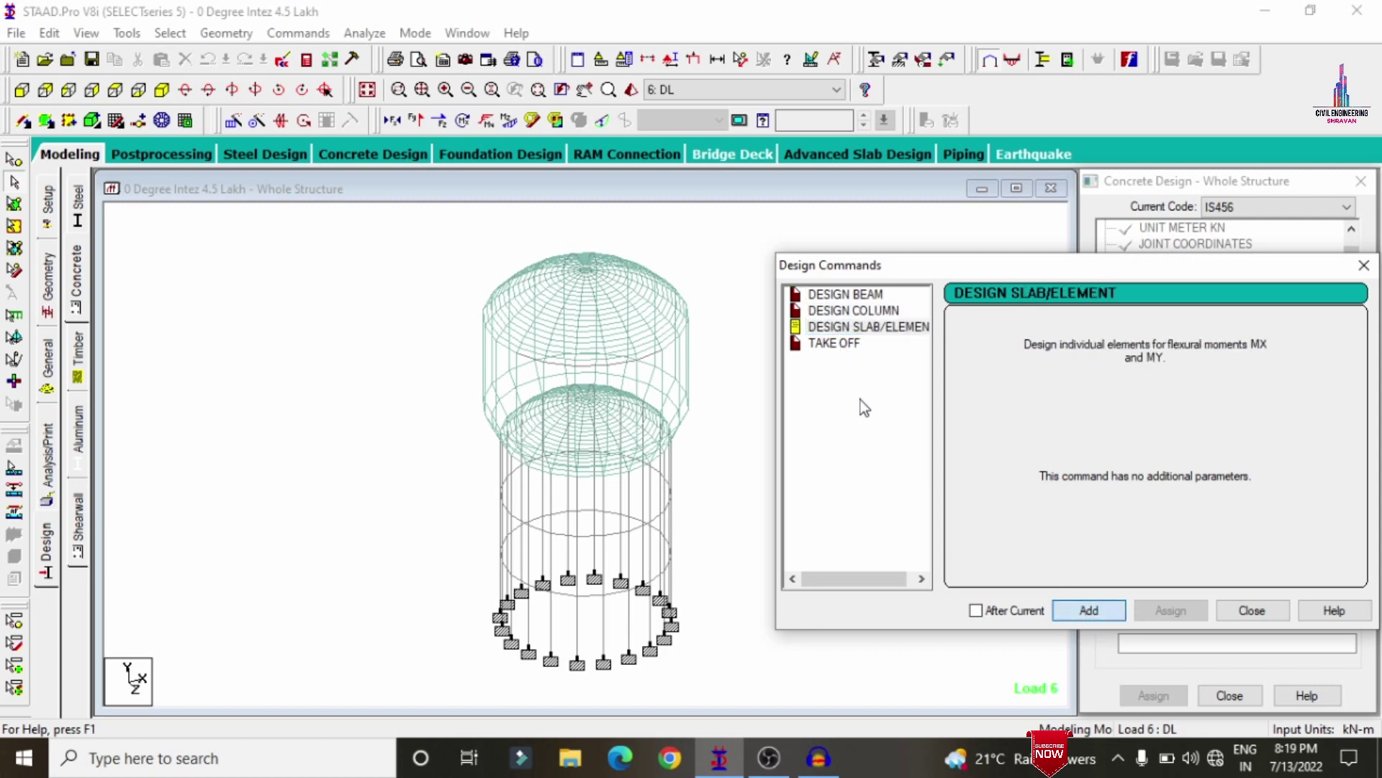
{"action": "left_click", "coordinate": [829, 344]}
{"action": "left_click", "coordinate": [1089, 611]}
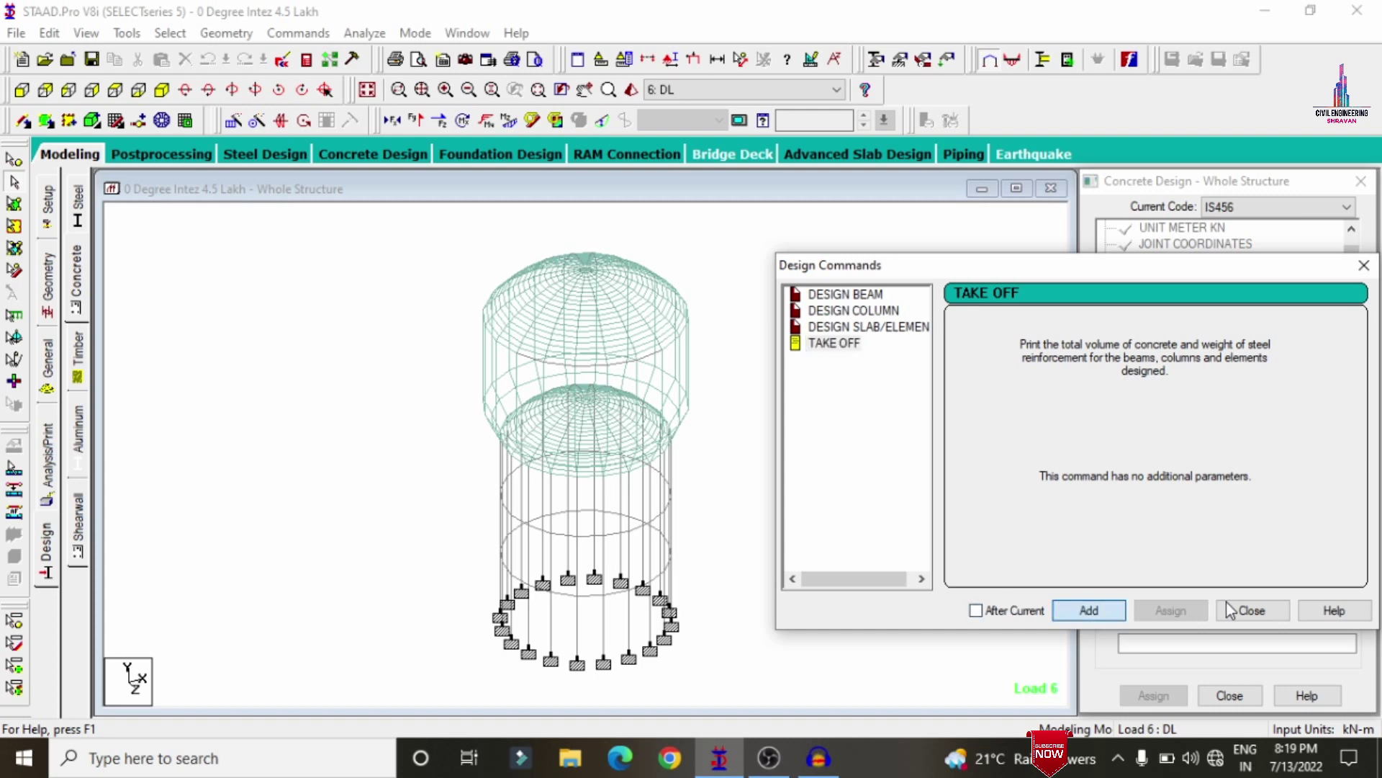
{"action": "left_click", "coordinate": [1252, 611]}
Step: Assign FC 40000, FYMAIN 500000 and FYSEC 500000 to the whole structure in view
{"action": "left_click_drag", "start_coordinate": [1352, 262], "coordinate": [1348, 403]}
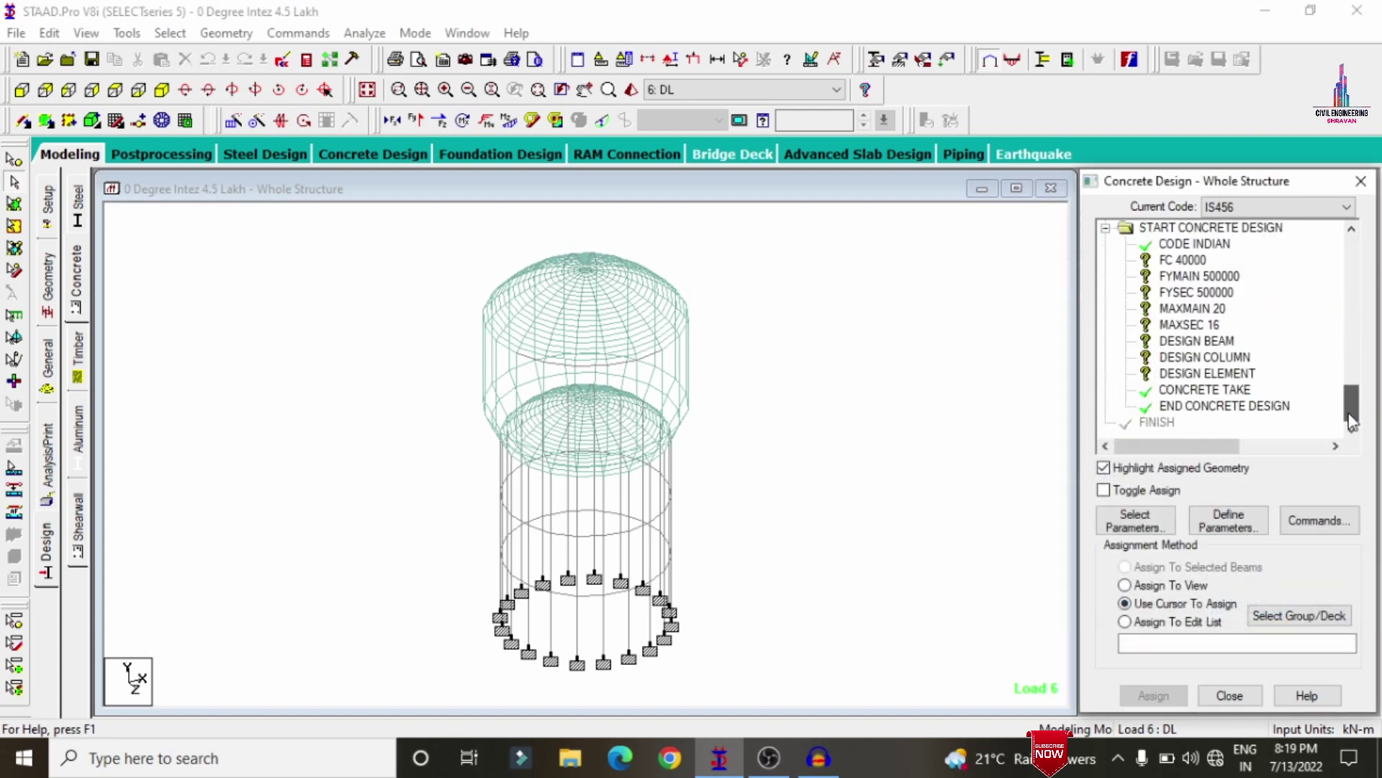
{"action": "left_click", "coordinate": [1181, 260]}
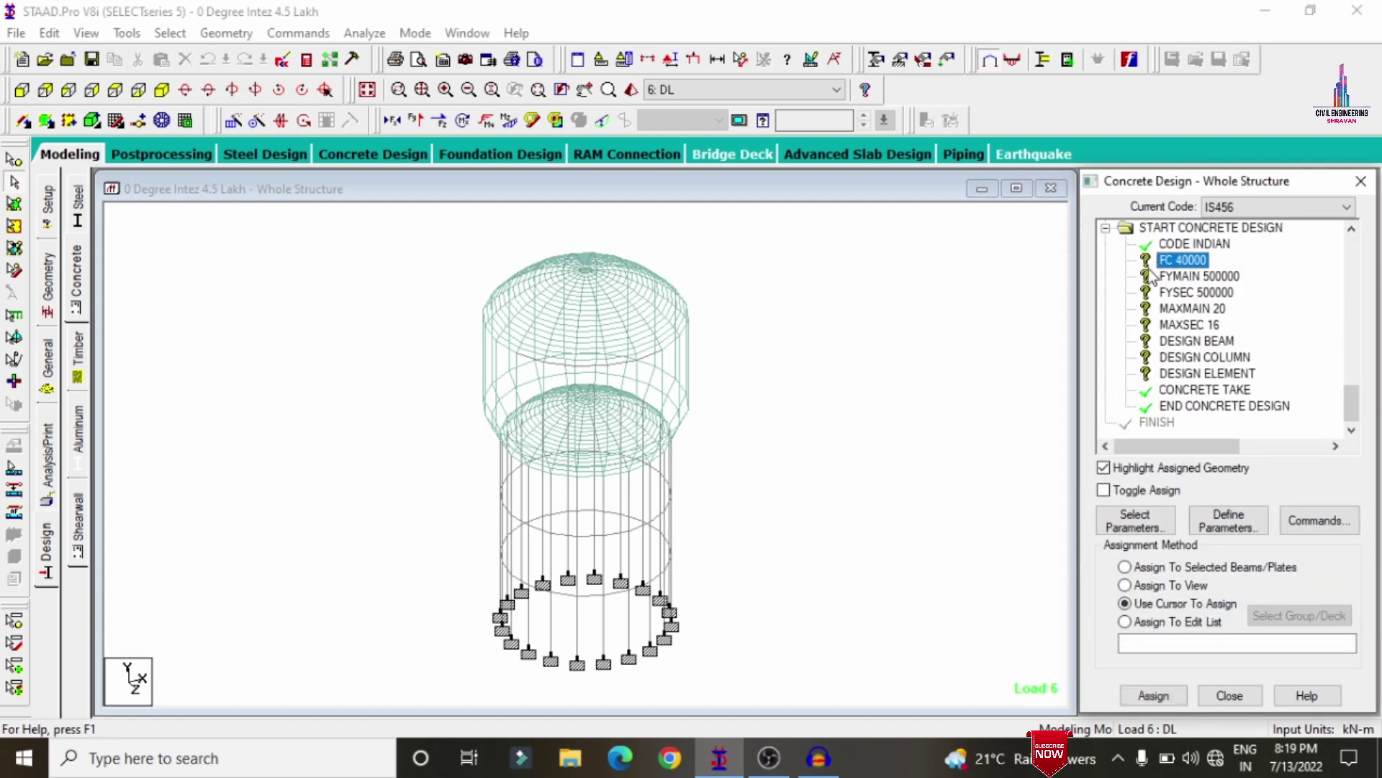
{"action": "left_click", "coordinate": [1146, 585]}
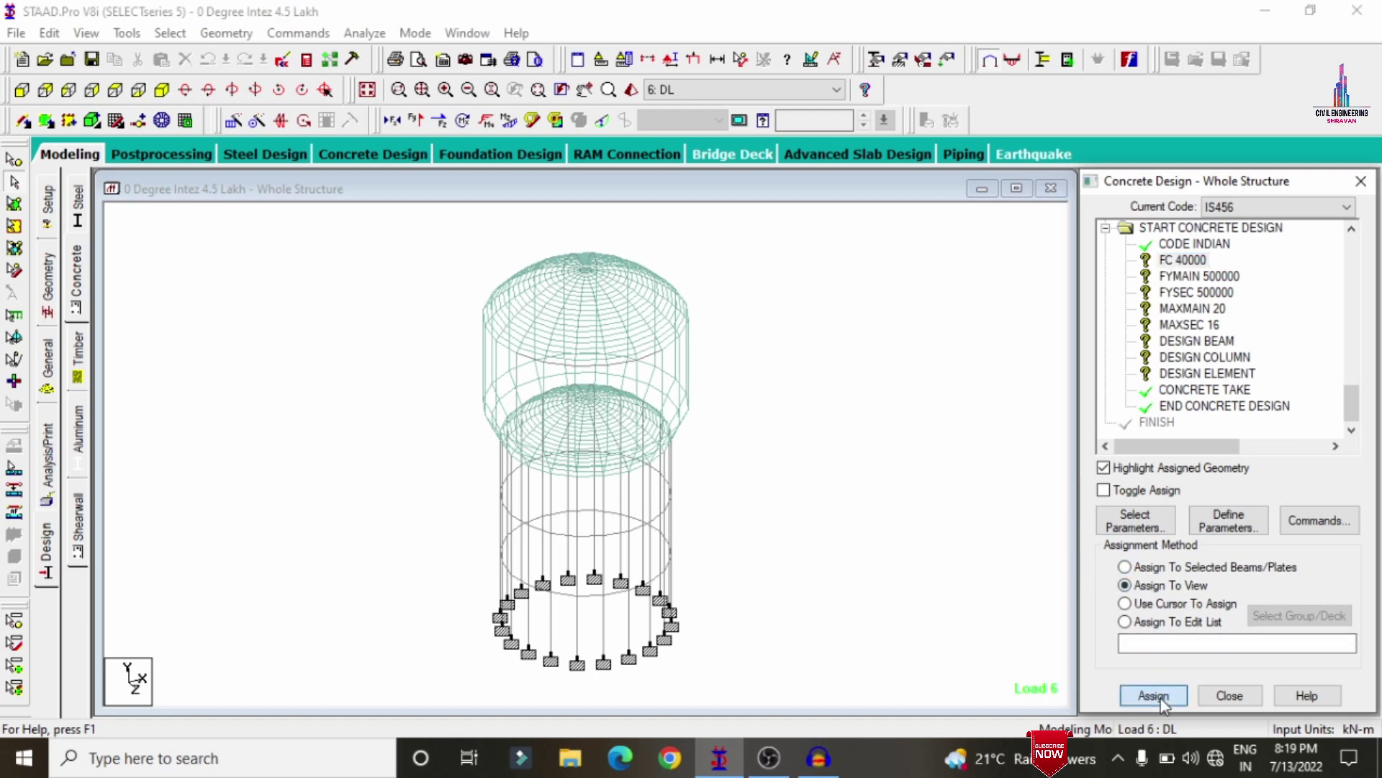
{"action": "left_click", "coordinate": [1153, 696]}
{"action": "left_click", "coordinate": [1248, 493]}
{"action": "left_click", "coordinate": [1198, 276]}
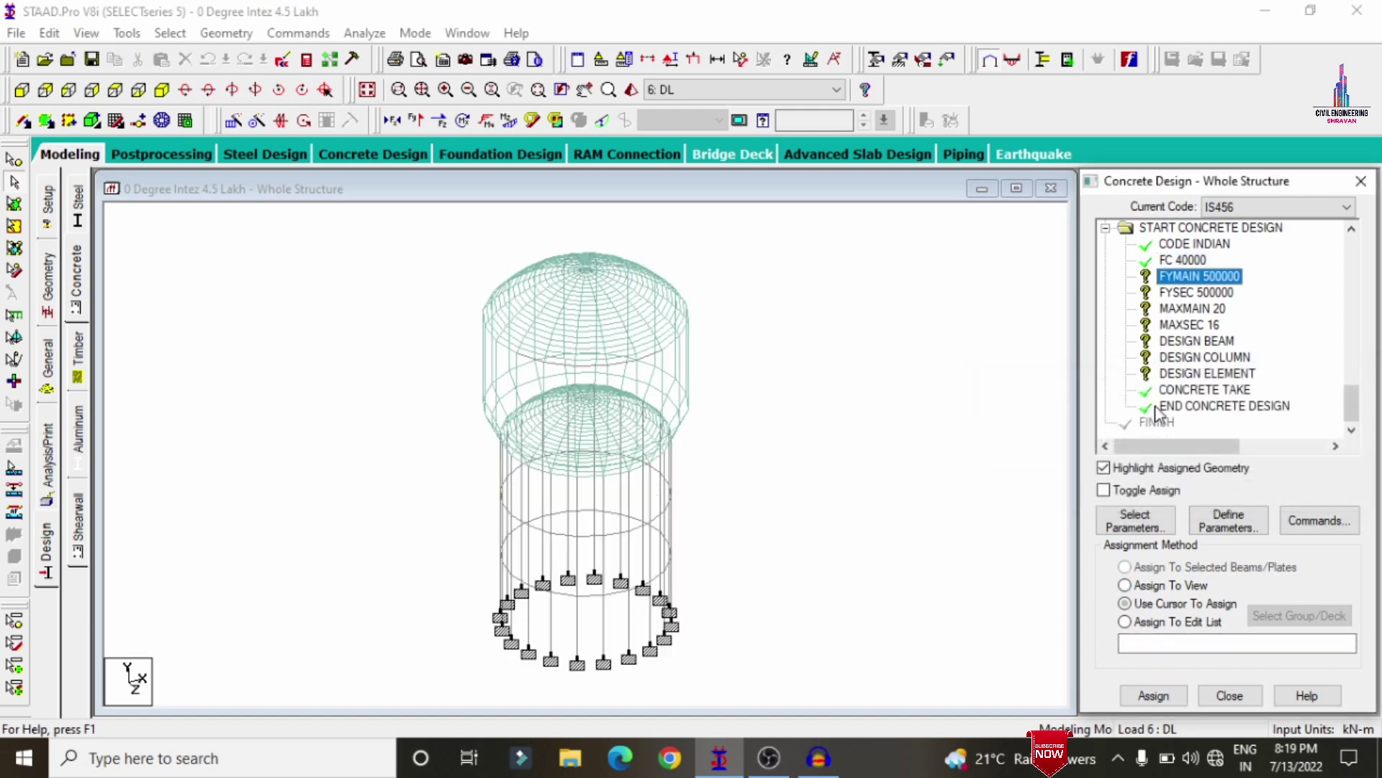
{"action": "left_click", "coordinate": [1143, 603]}
{"action": "left_click", "coordinate": [1145, 585]}
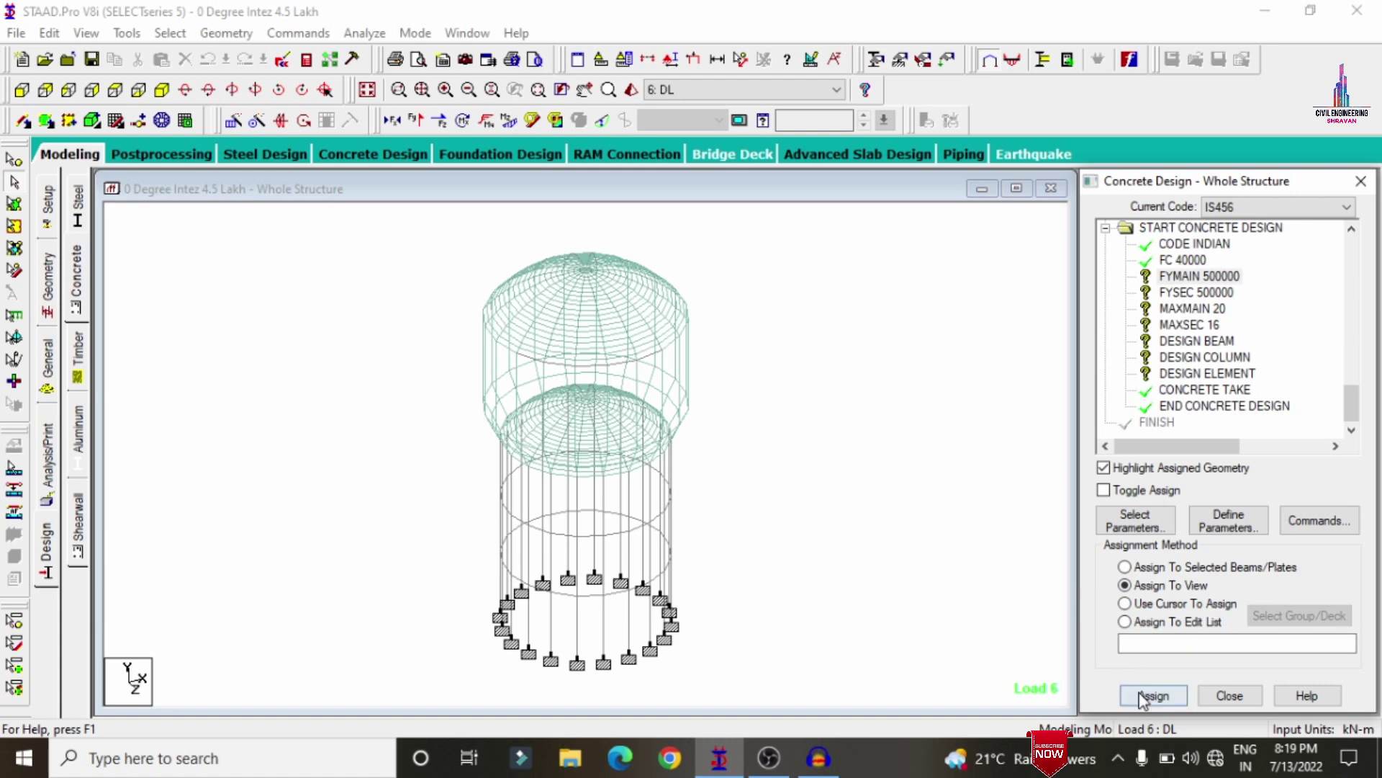
{"action": "left_click", "coordinate": [1154, 696]}
{"action": "left_click", "coordinate": [1238, 493]}
{"action": "left_click", "coordinate": [1197, 292]}
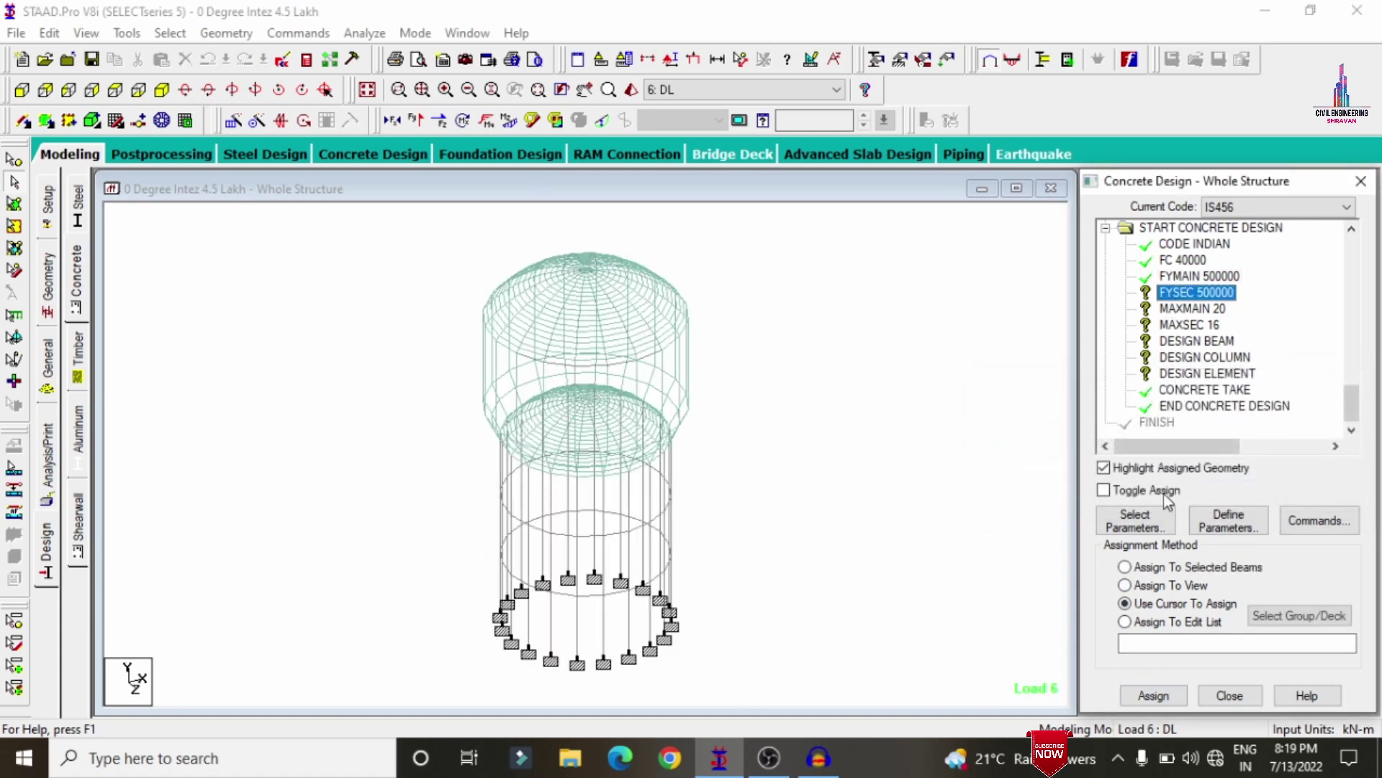
{"action": "left_click", "coordinate": [1144, 586]}
{"action": "left_click", "coordinate": [1154, 695]}
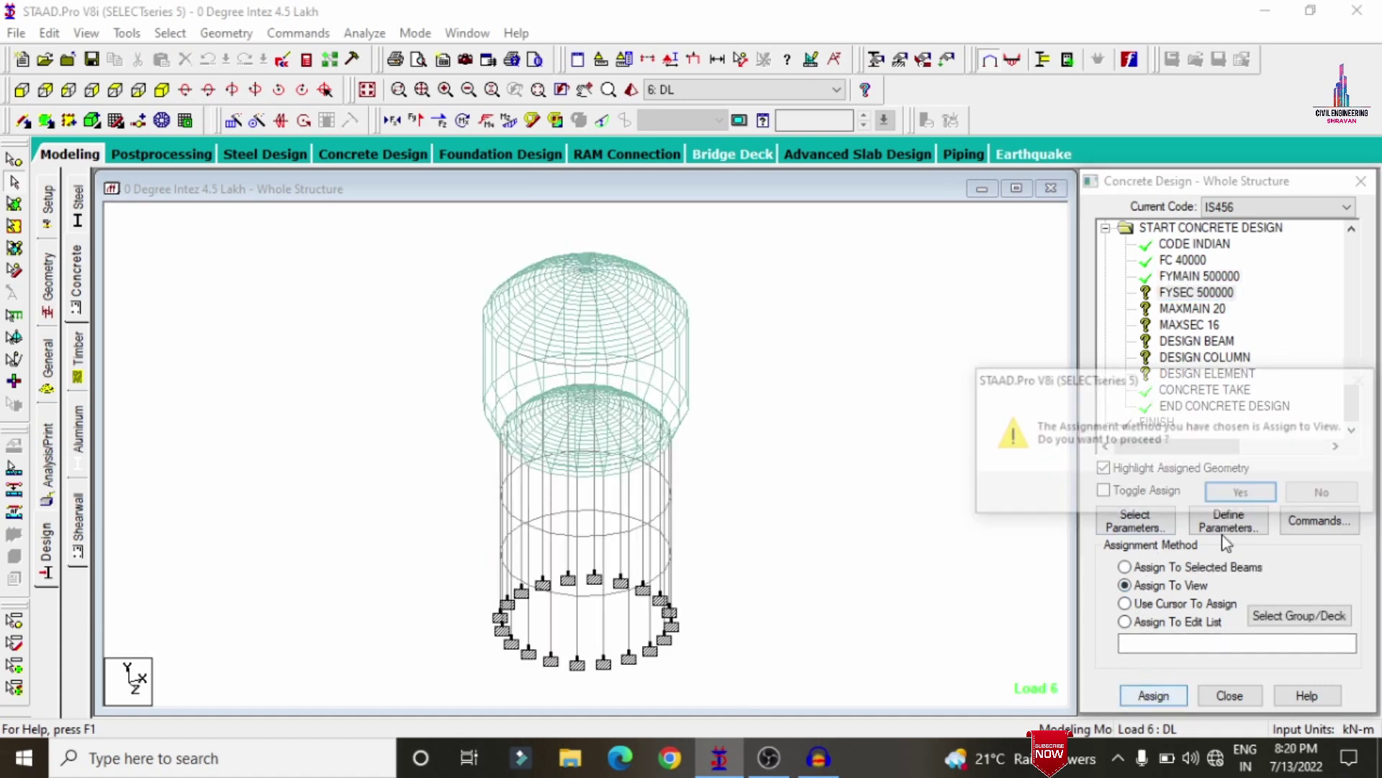
{"action": "left_click", "coordinate": [1237, 493]}
Step: Assign MAXMAIN 20 and MAXSEC 16 to the whole structure in view
{"action": "left_click", "coordinate": [1192, 308]}
{"action": "left_click", "coordinate": [1124, 603]}
{"action": "left_click", "coordinate": [1125, 585]}
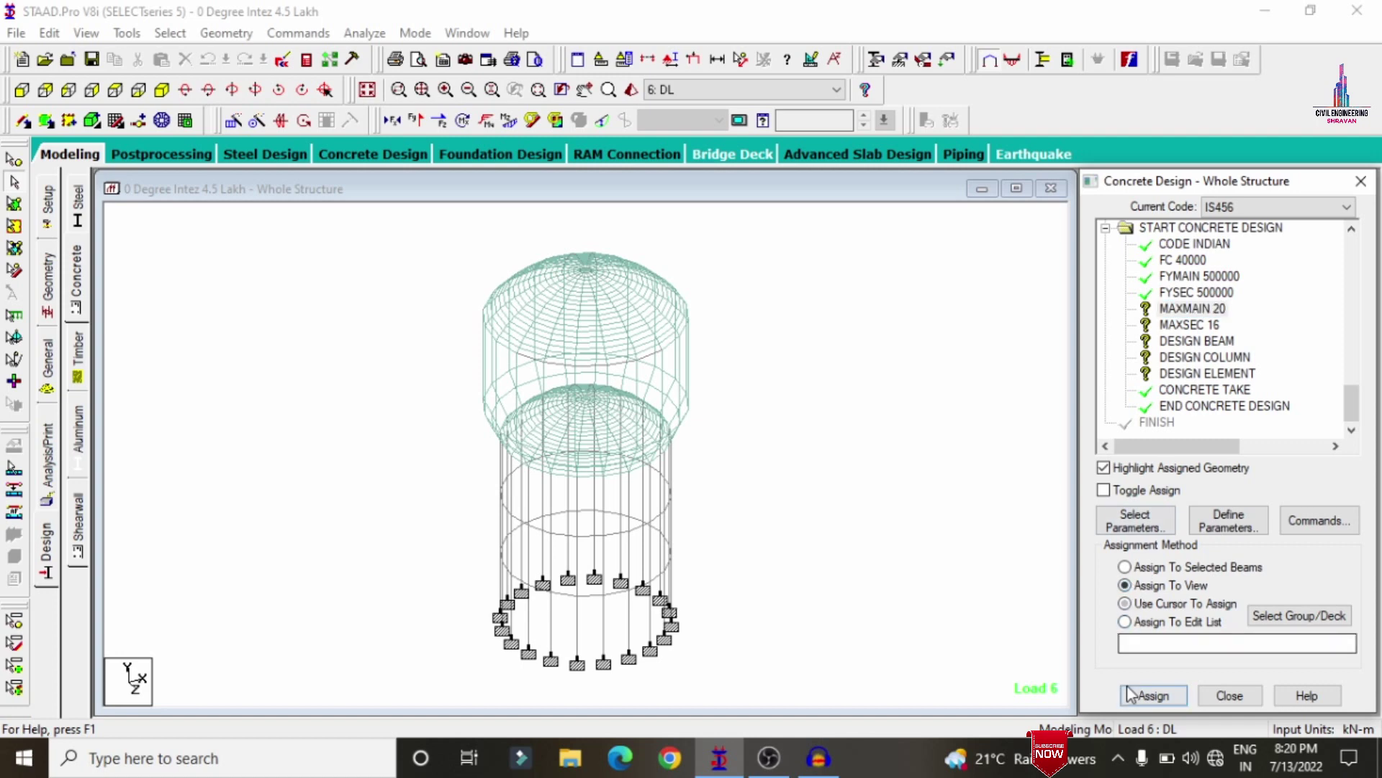
{"action": "left_click", "coordinate": [1154, 695]}
{"action": "left_click", "coordinate": [1222, 495]}
{"action": "left_click", "coordinate": [1190, 324]}
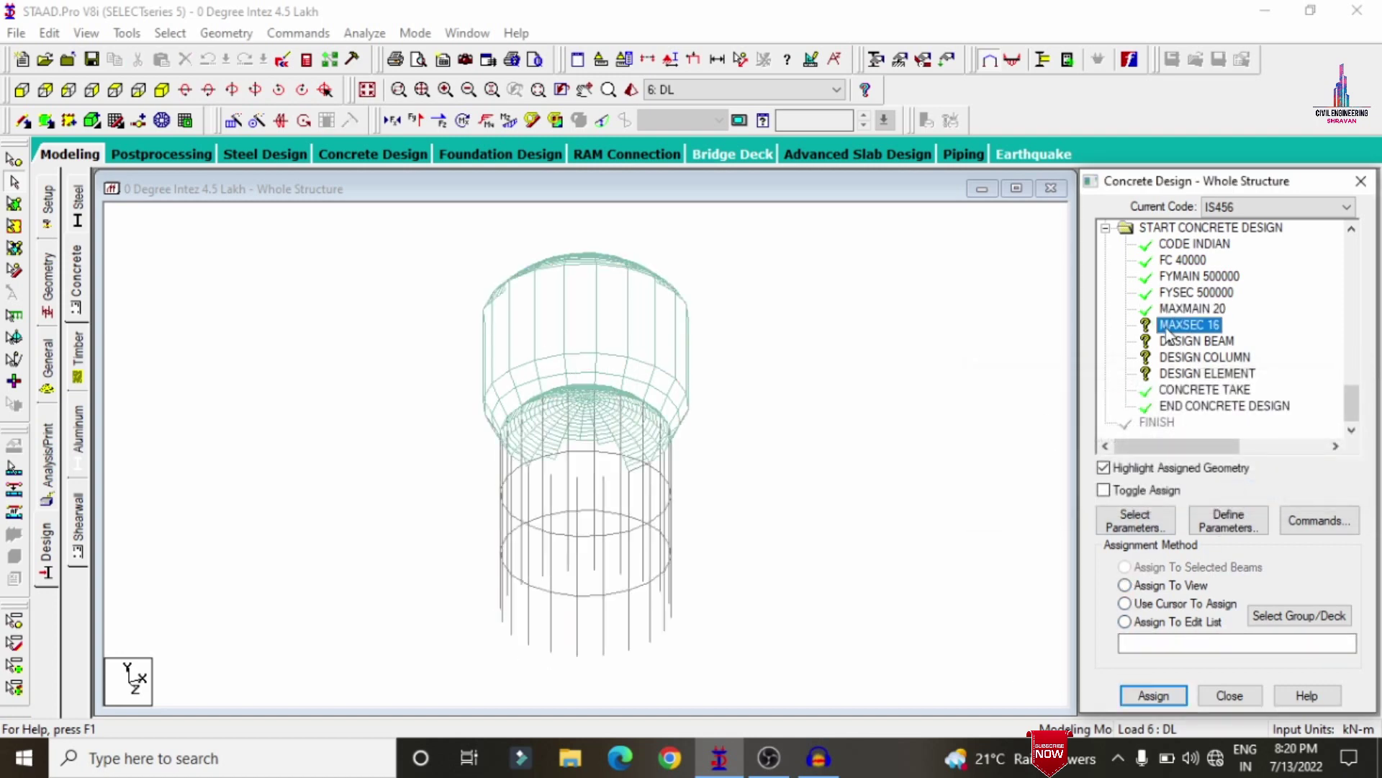
{"action": "left_click", "coordinate": [1124, 604]}
{"action": "left_click", "coordinate": [1153, 696]}
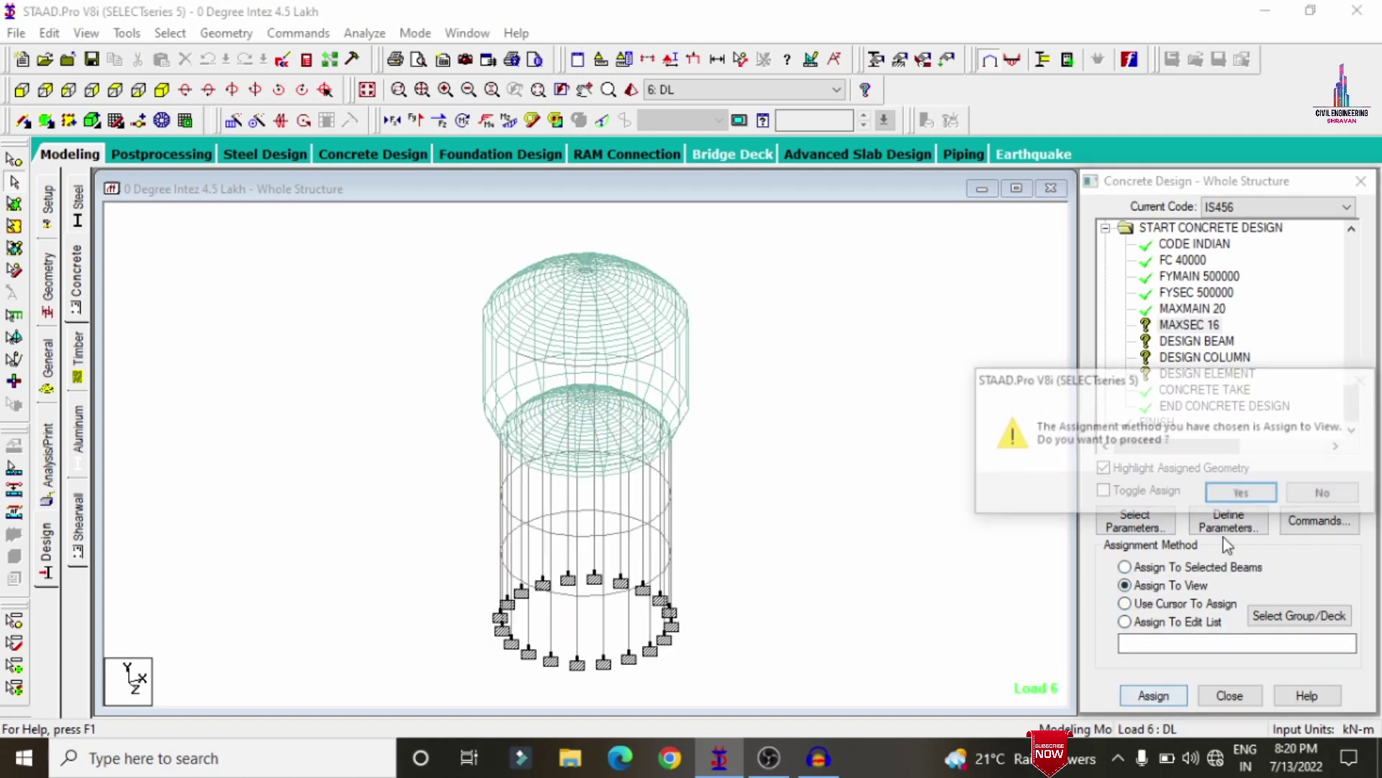
{"action": "left_click", "coordinate": [1234, 494]}
Step: Assign DESIGN BEAM to the three levels of ring beams selected in front elevation
{"action": "left_click", "coordinate": [1187, 343]}
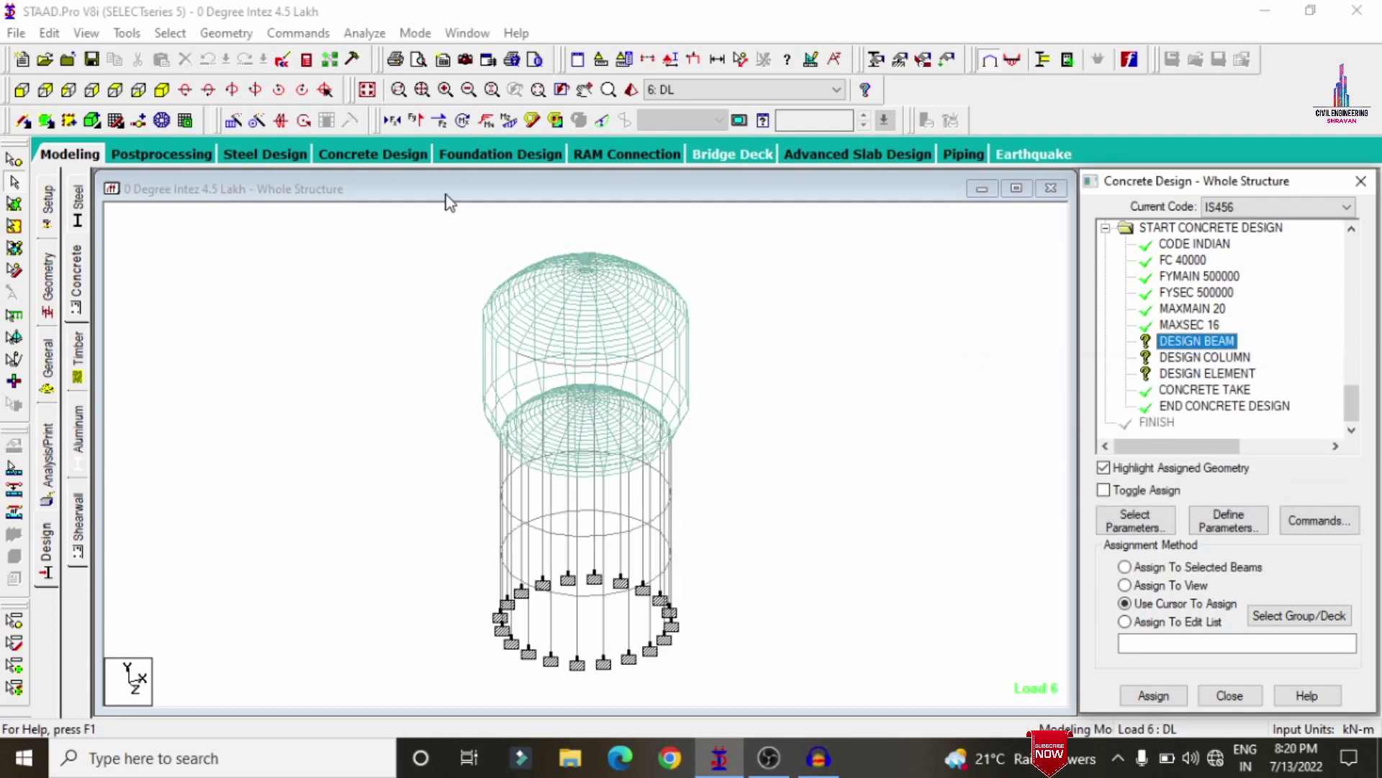
{"action": "left_click", "coordinate": [61, 94]}
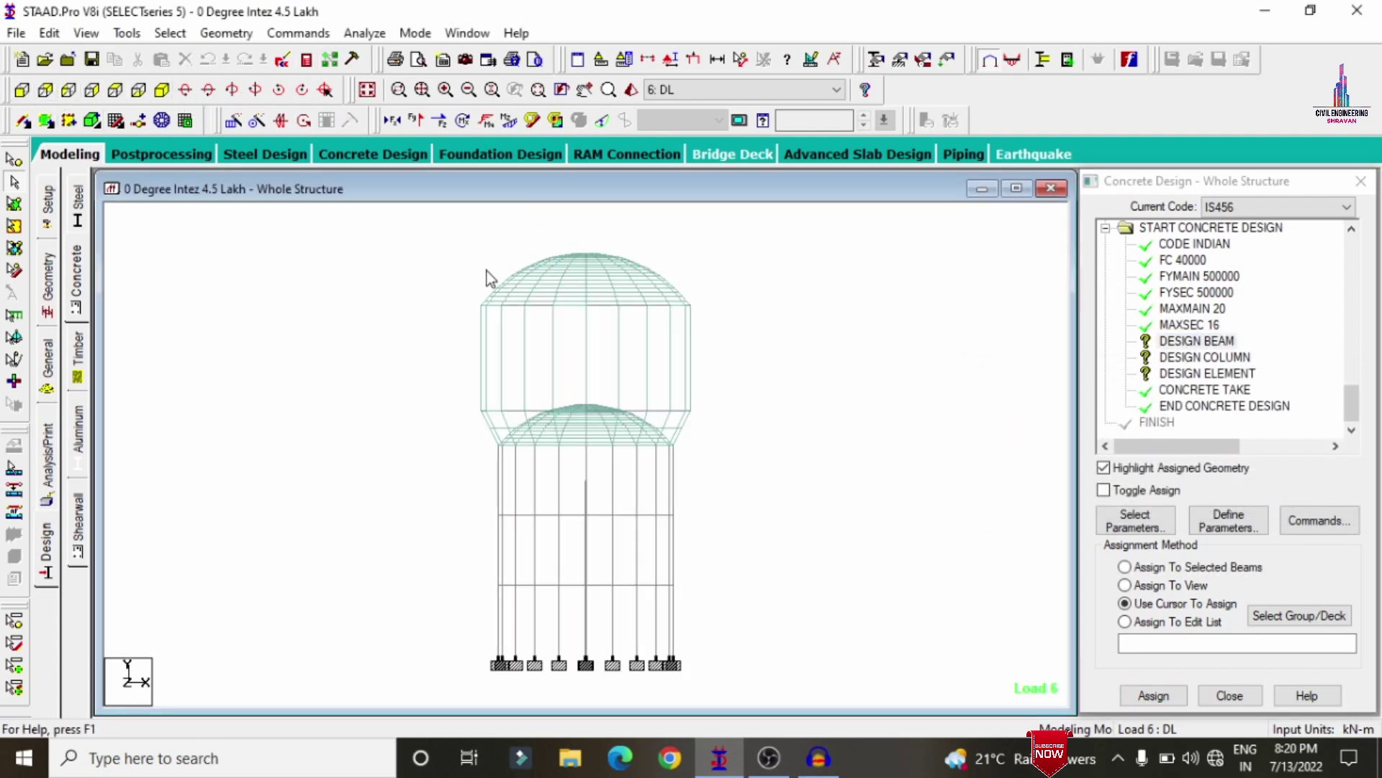
{"action": "left_click_drag", "start_coordinate": [412, 222], "coordinate": [734, 464]}
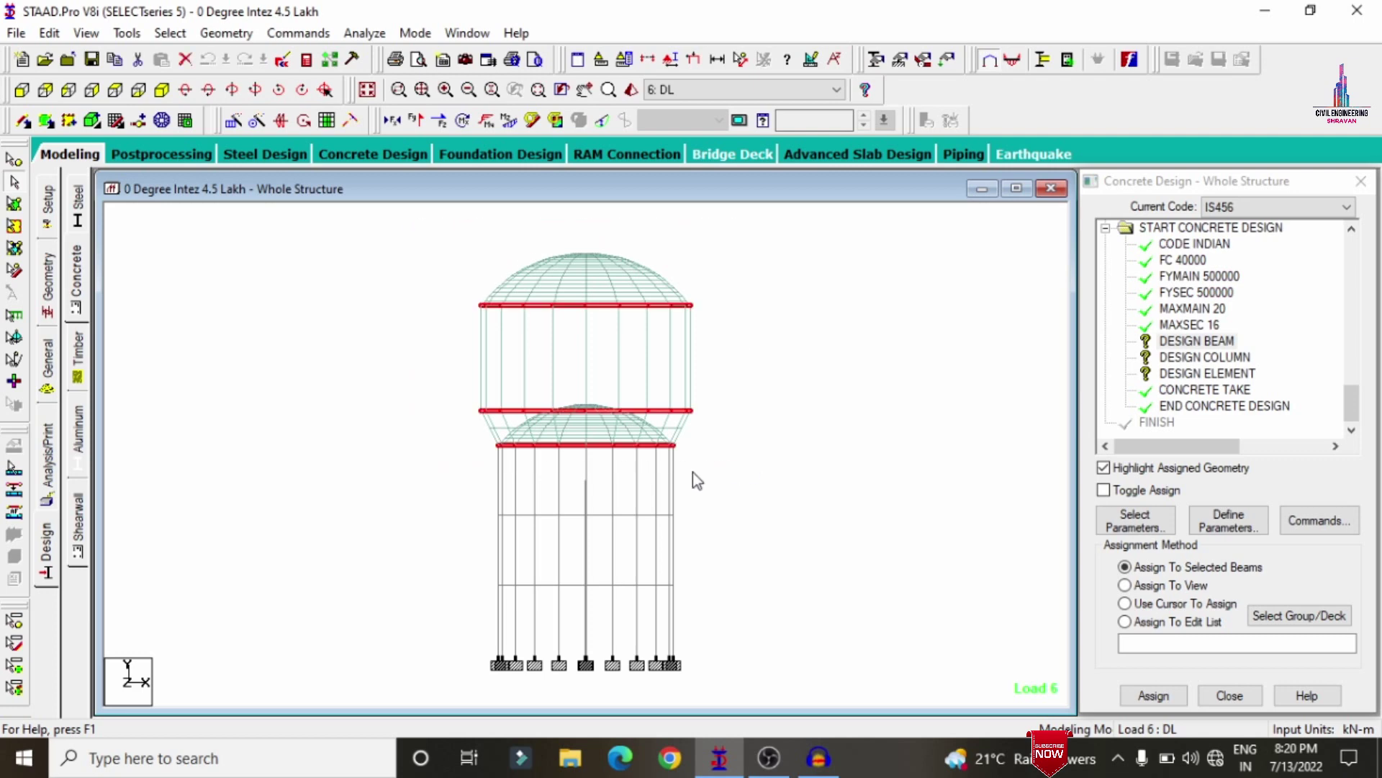
{"action": "left_click_drag", "start_coordinate": [472, 504], "coordinate": [704, 518], "text": "ctrl"}
{"action": "left_click_drag", "start_coordinate": [486, 575], "coordinate": [692, 595], "text": "ctrl"}
{"action": "left_click", "coordinate": [1178, 695]}
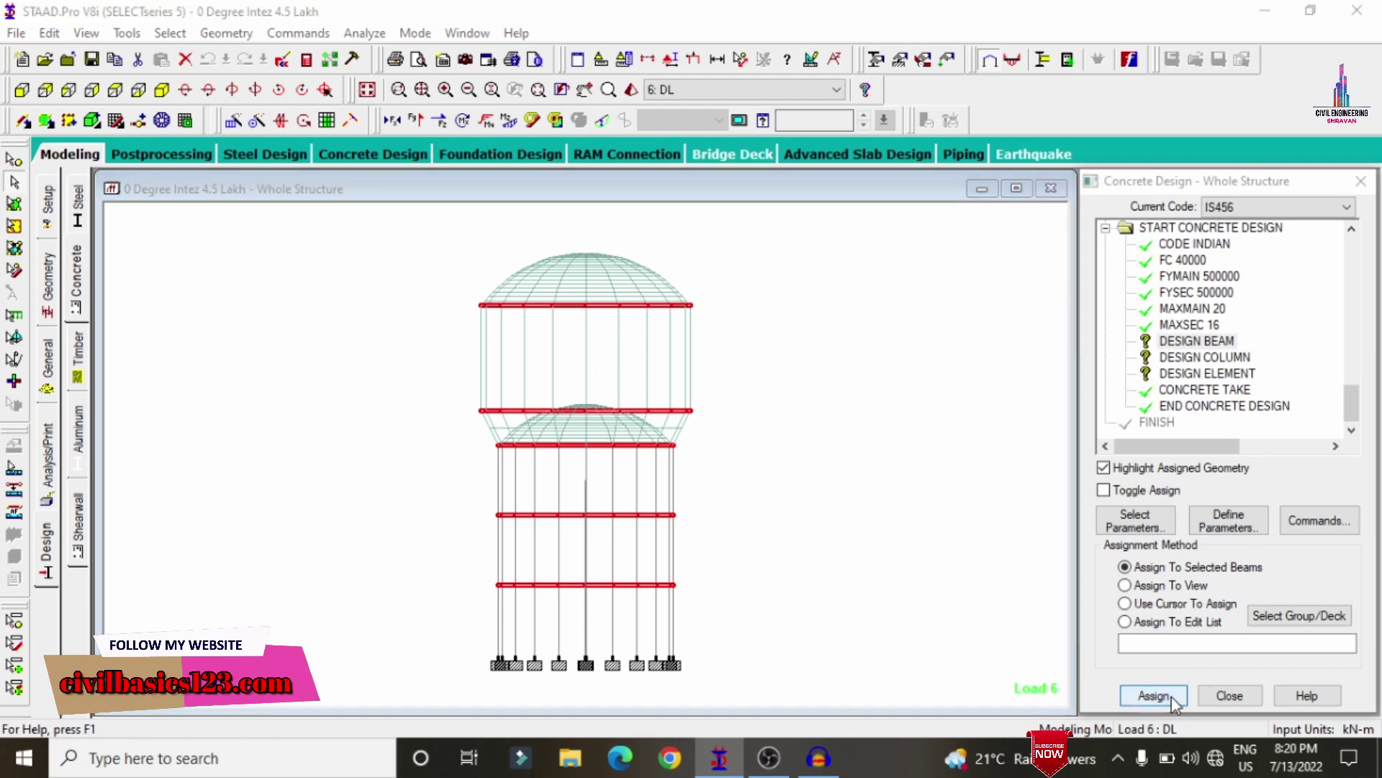
{"action": "left_click", "coordinate": [1250, 504]}
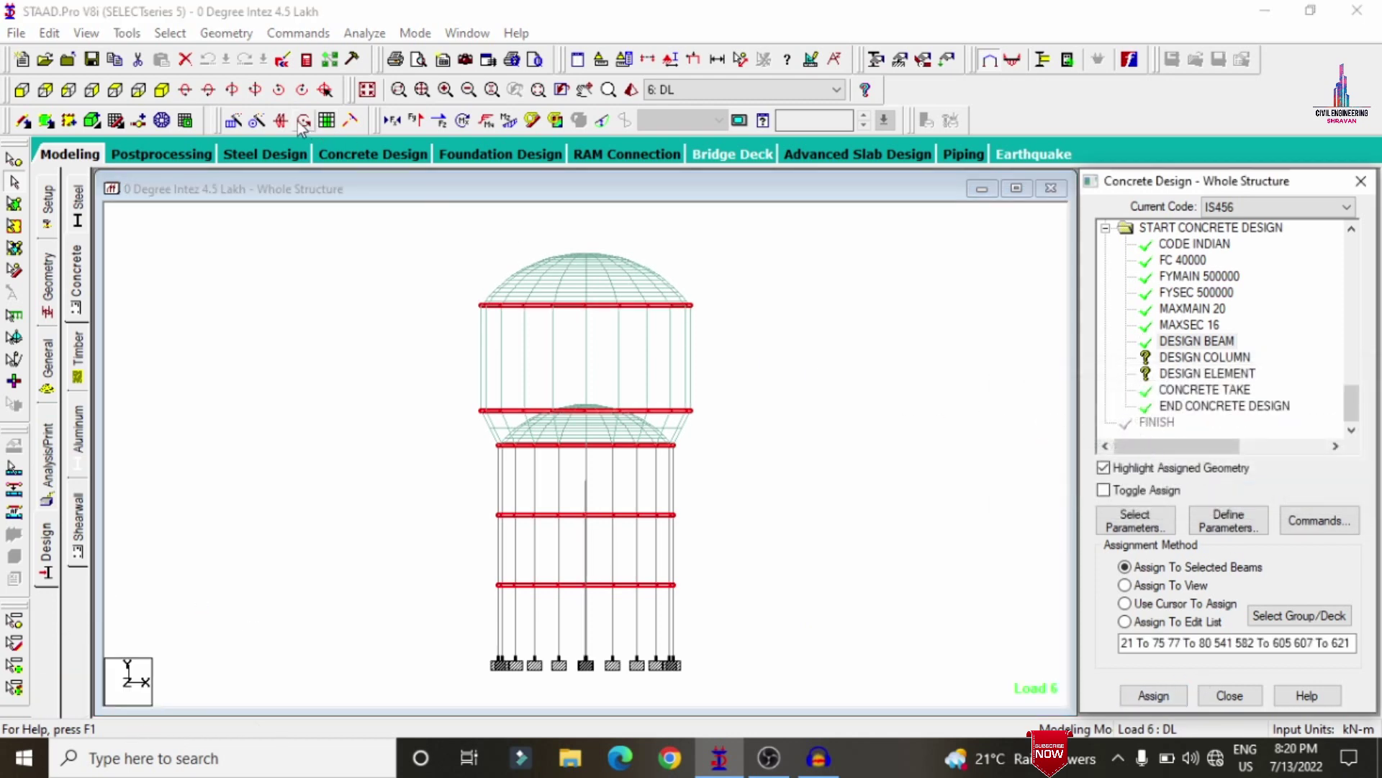
{"action": "left_click", "coordinate": [162, 89]}
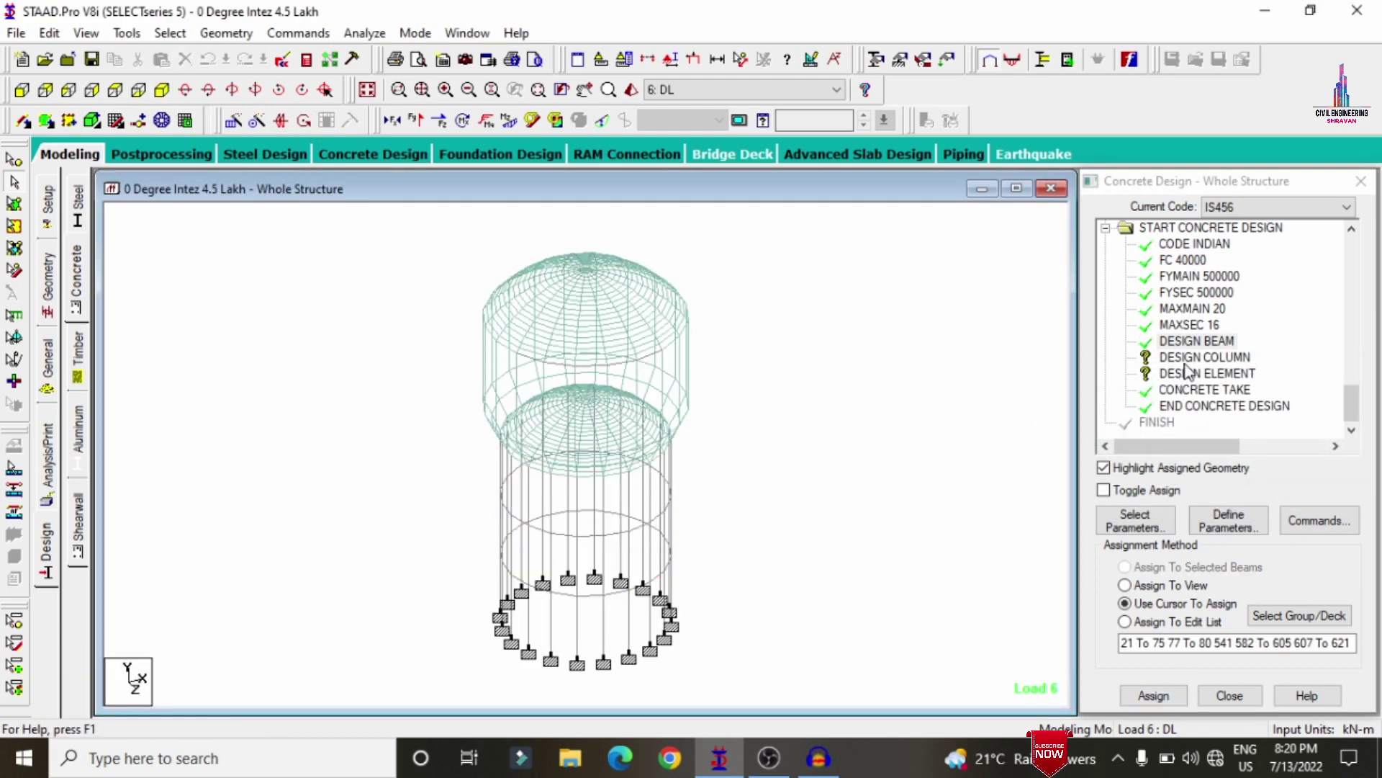
Step: Assign DESIGN COLUMN to the selected vertical columns
{"action": "left_click", "coordinate": [1204, 357]}
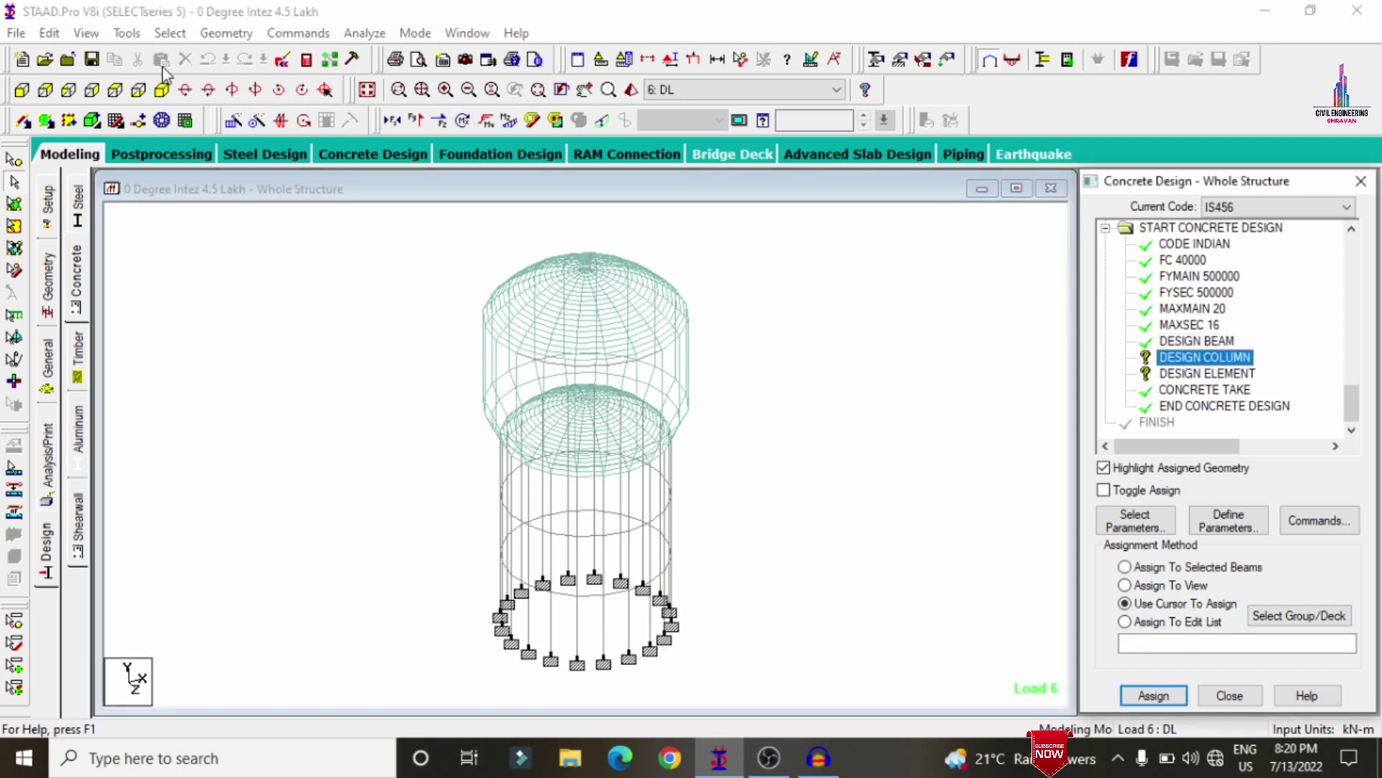
{"action": "left_click", "coordinate": [170, 33]}
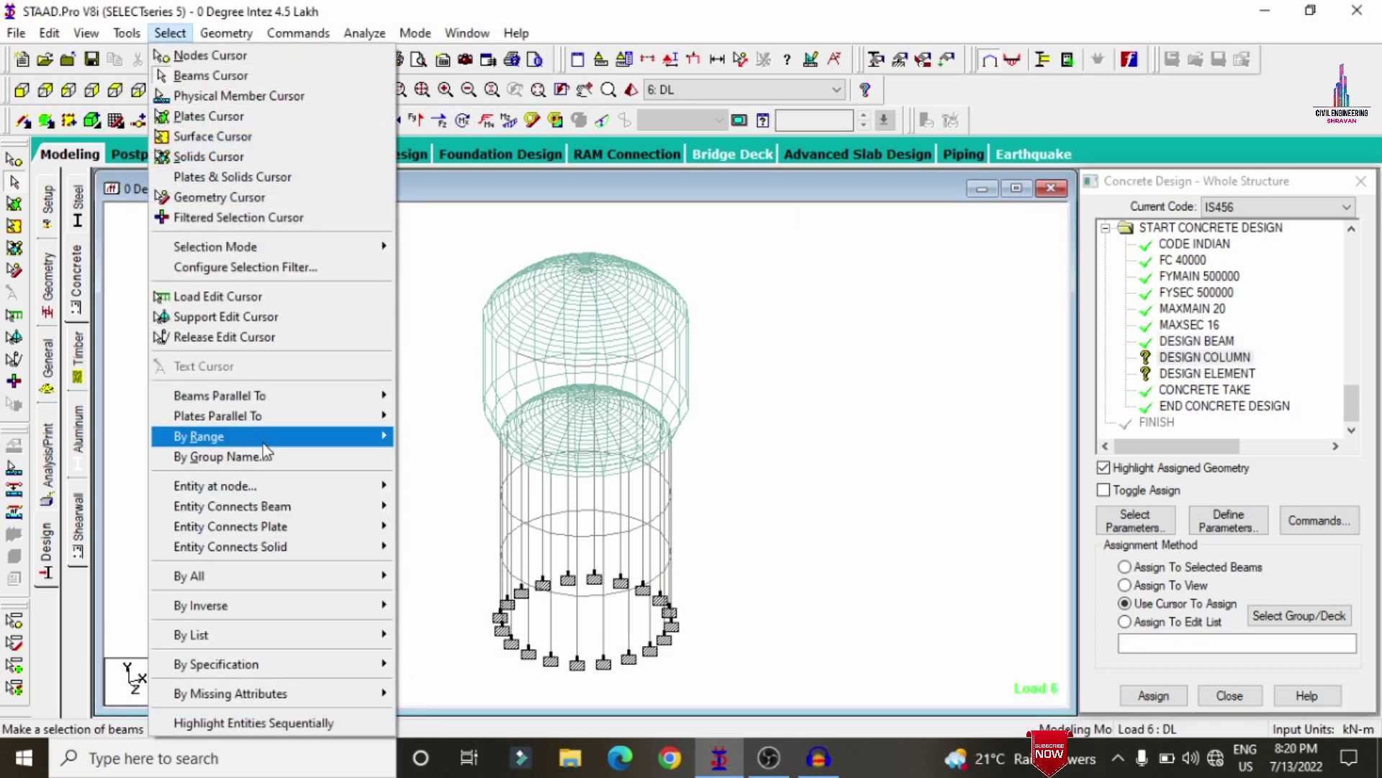
{"action": "mouse_move", "coordinate": [252, 396]}
{"action": "left_click", "coordinate": [430, 418]}
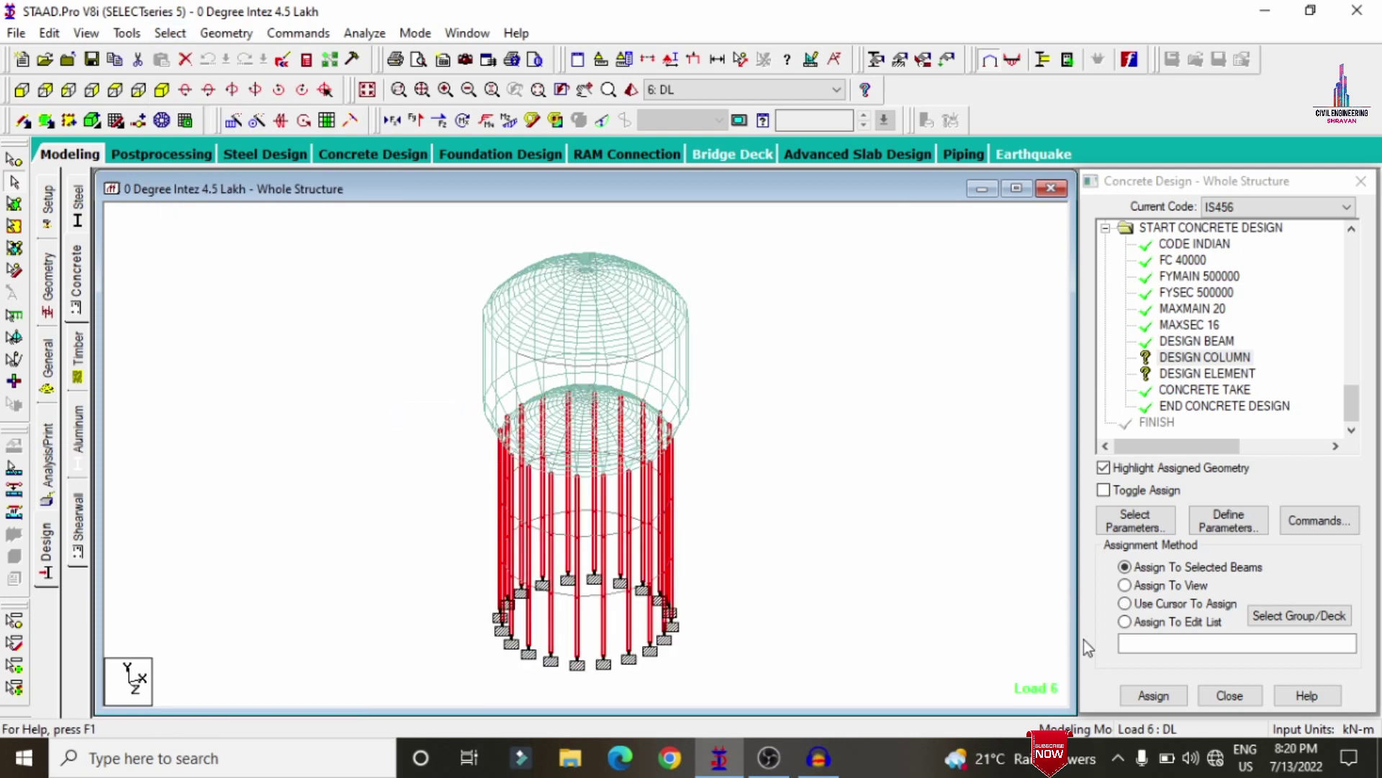
{"action": "left_click", "coordinate": [1145, 695]}
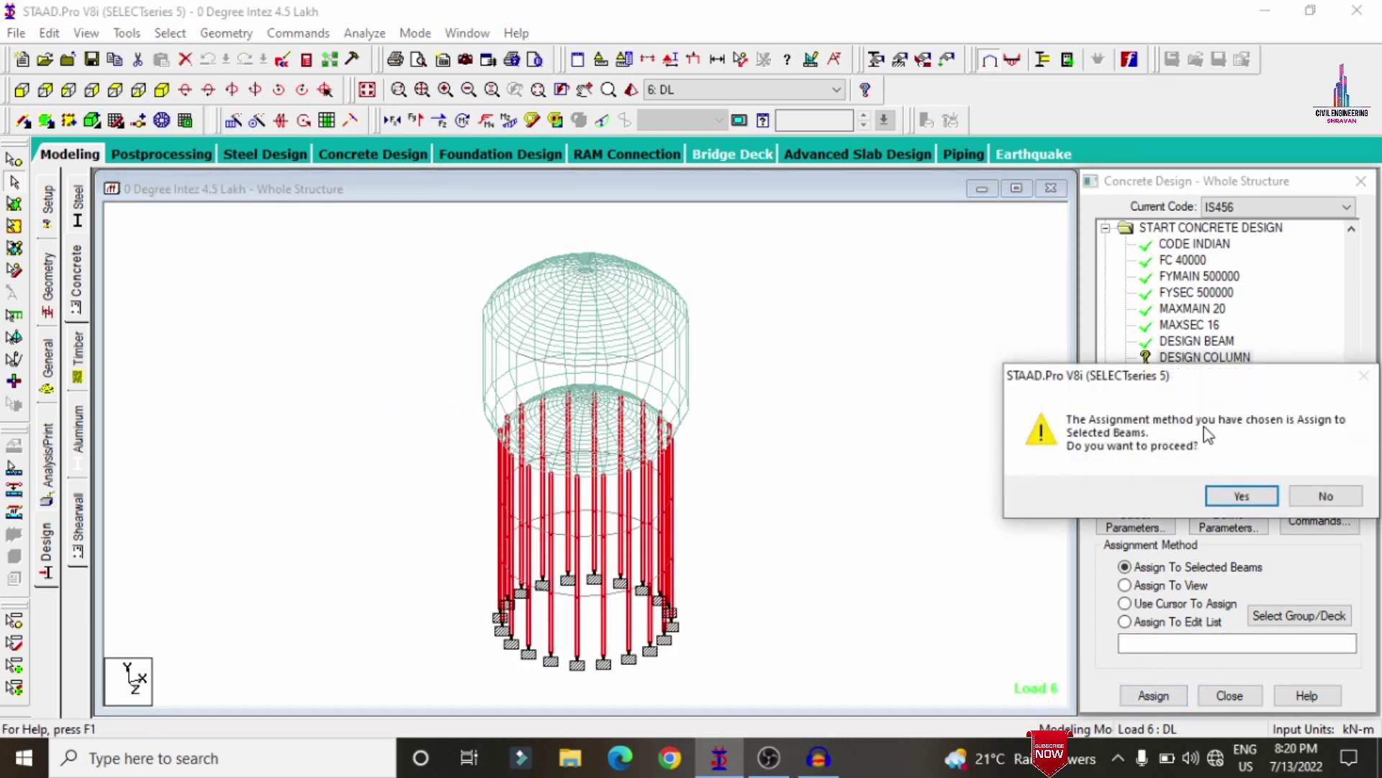
{"action": "left_click", "coordinate": [1236, 495]}
Step: Assign DESIGN ELEMENT to the tank plates in view, then clear the selection
{"action": "left_click", "coordinate": [1192, 376]}
{"action": "left_click", "coordinate": [1152, 585]}
{"action": "left_click", "coordinate": [1158, 697]}
{"action": "left_click", "coordinate": [1234, 496]}
{"action": "left_click", "coordinate": [785, 403]}
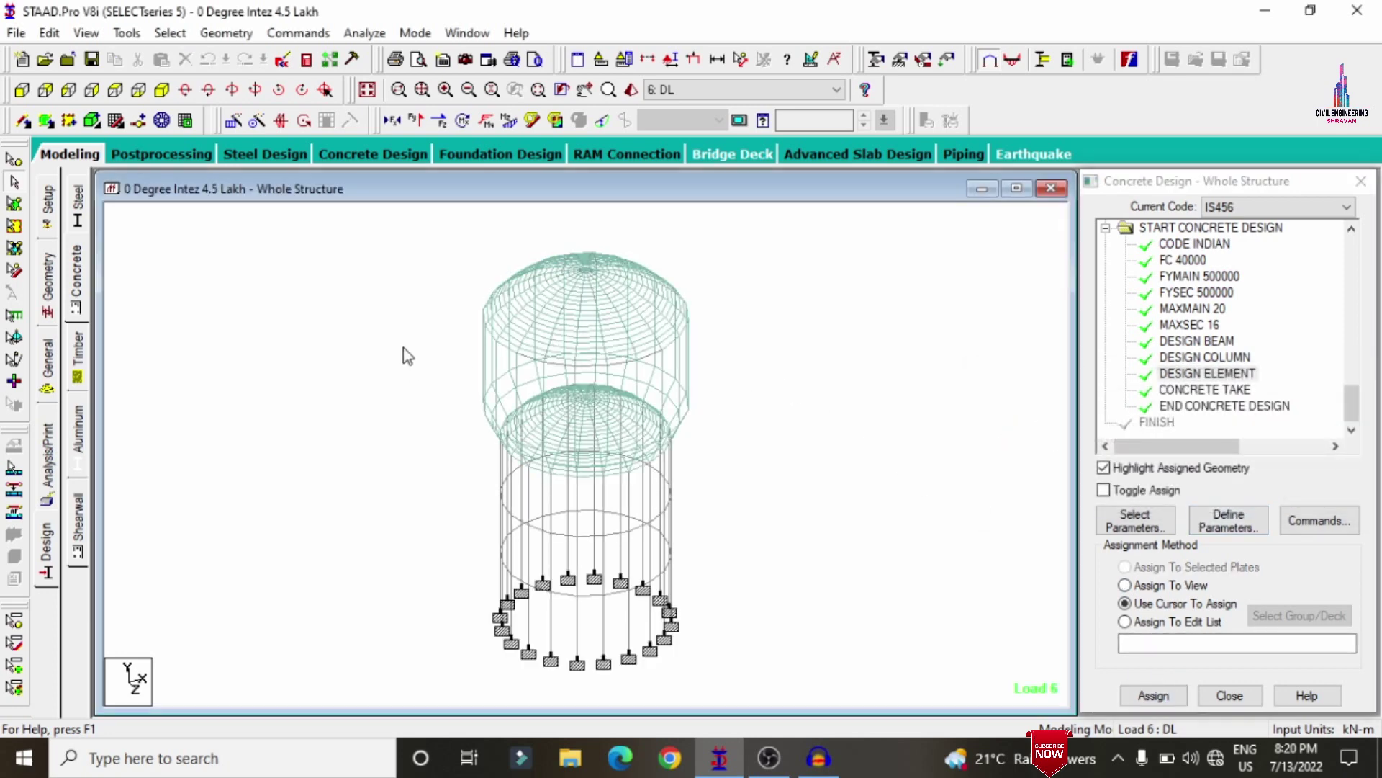
{"action": "left_click", "coordinate": [46, 461]}
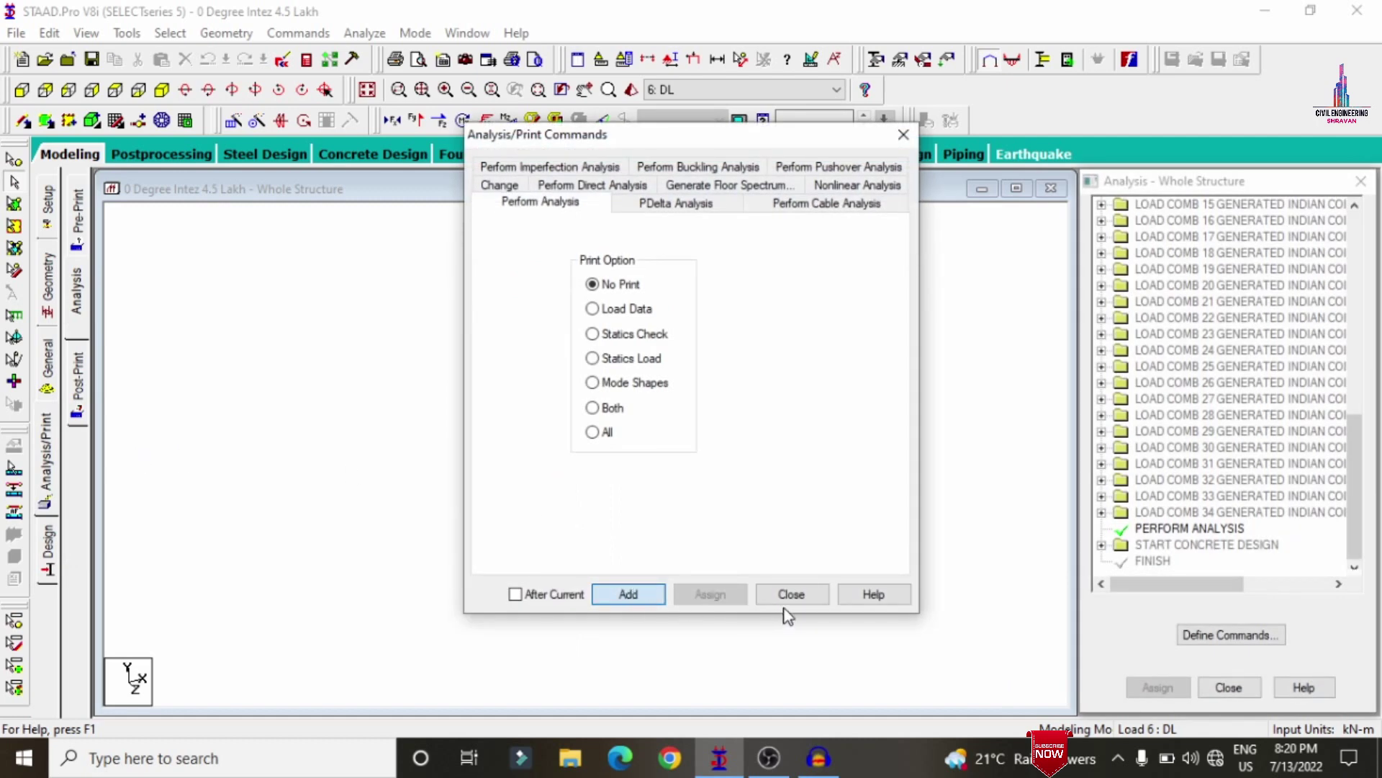
Step: Save the model and run the analysis, choosing post-processing when it finishes
{"action": "left_click", "coordinate": [790, 597]}
{"action": "left_click", "coordinate": [365, 33]}
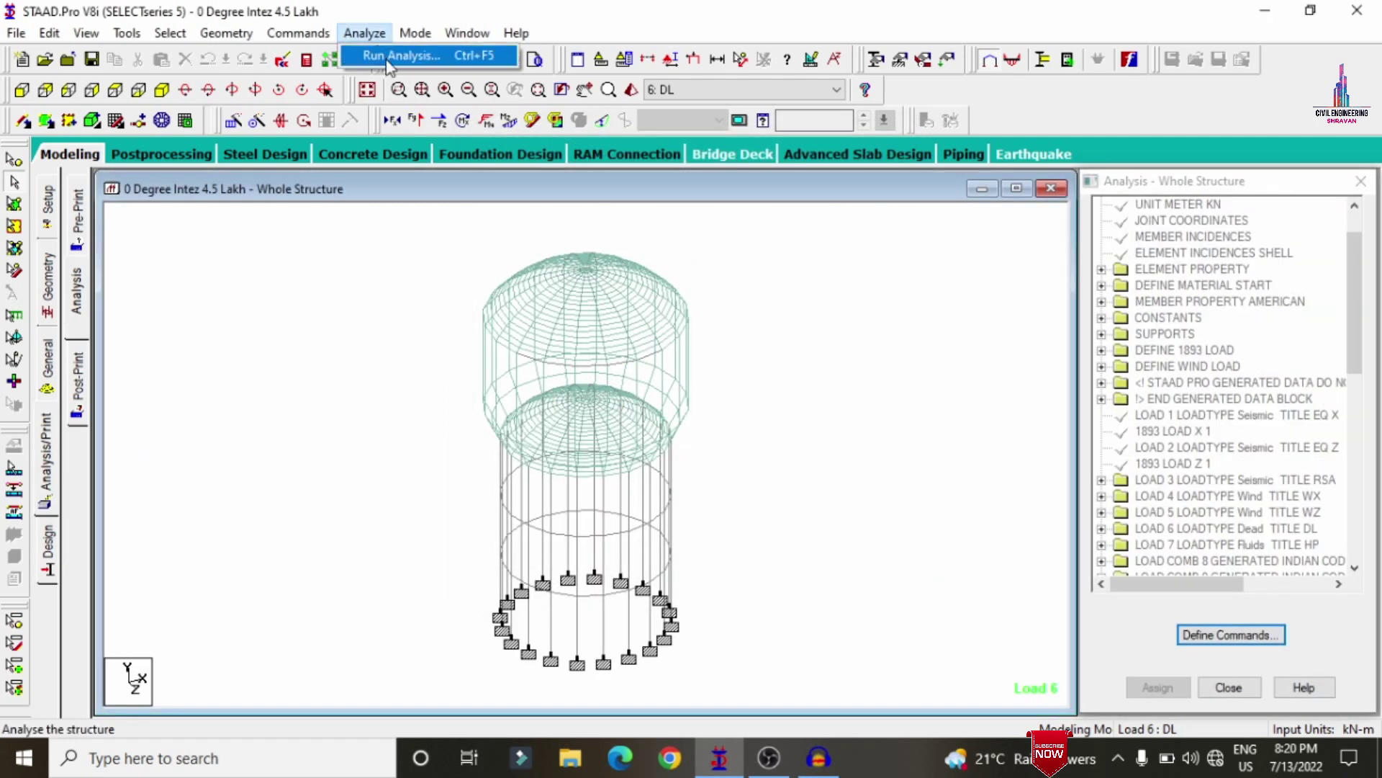
{"action": "left_click", "coordinate": [401, 56]}
{"action": "left_click", "coordinate": [558, 424]}
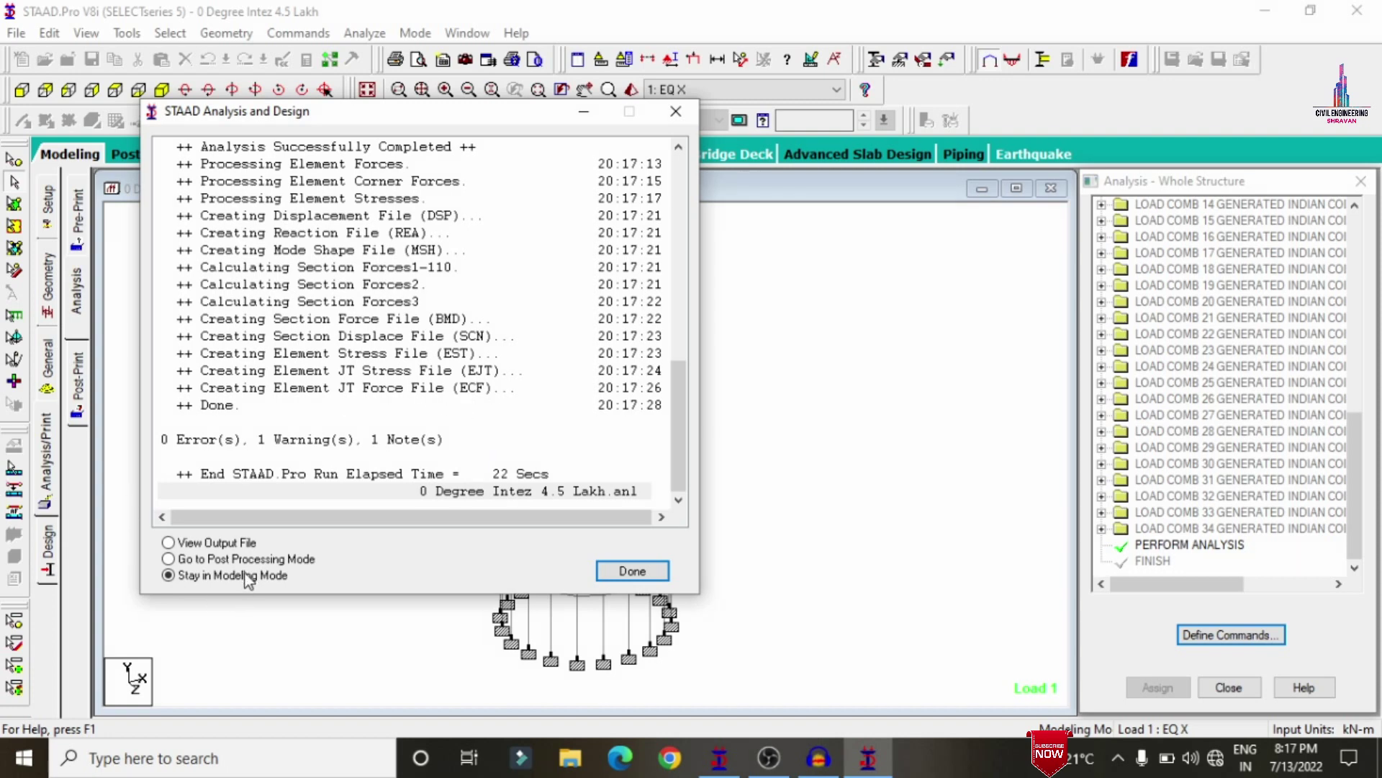
{"action": "left_click", "coordinate": [275, 561]}
Step: Enter post-processing with load 6 DL results, hide the deflected shape, and switch to beam picking
{"action": "left_click", "coordinate": [619, 572]}
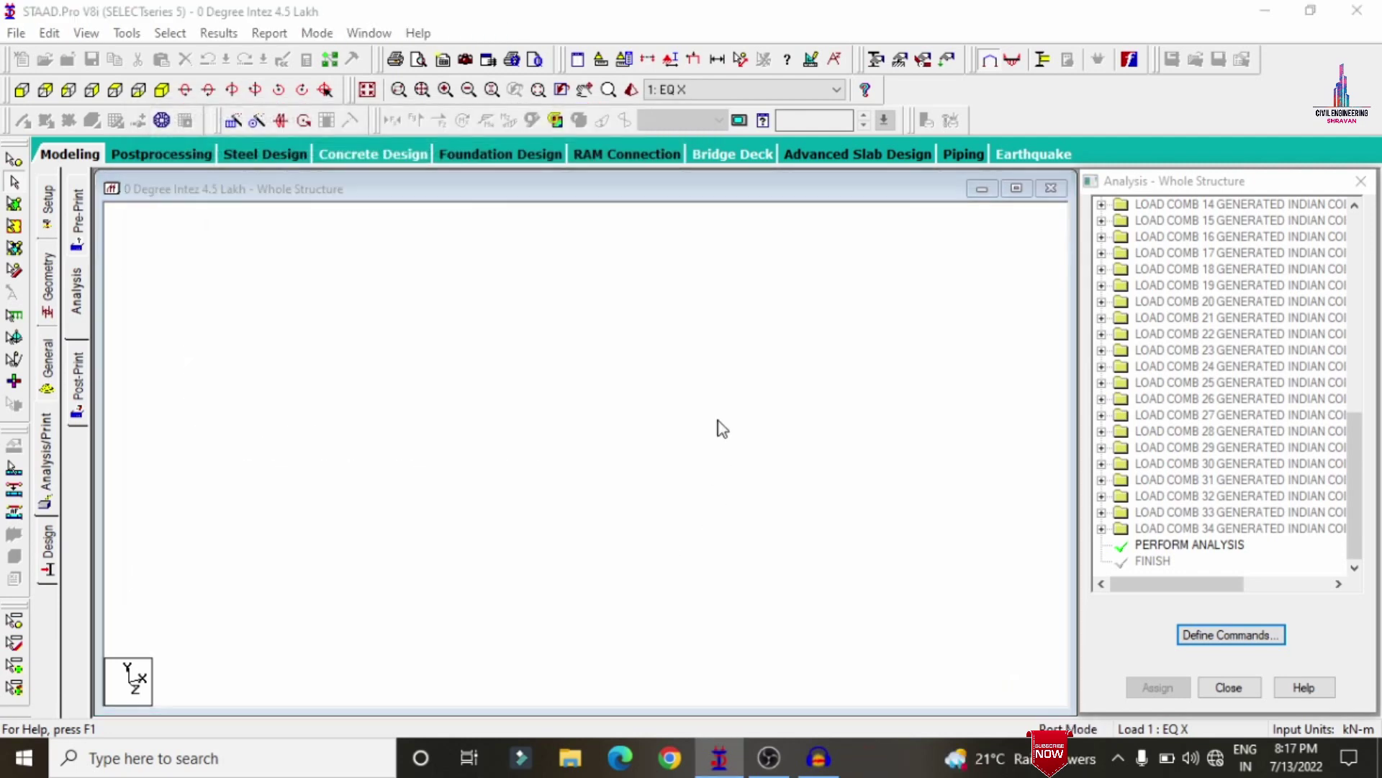
{"action": "left_click", "coordinate": [799, 534]}
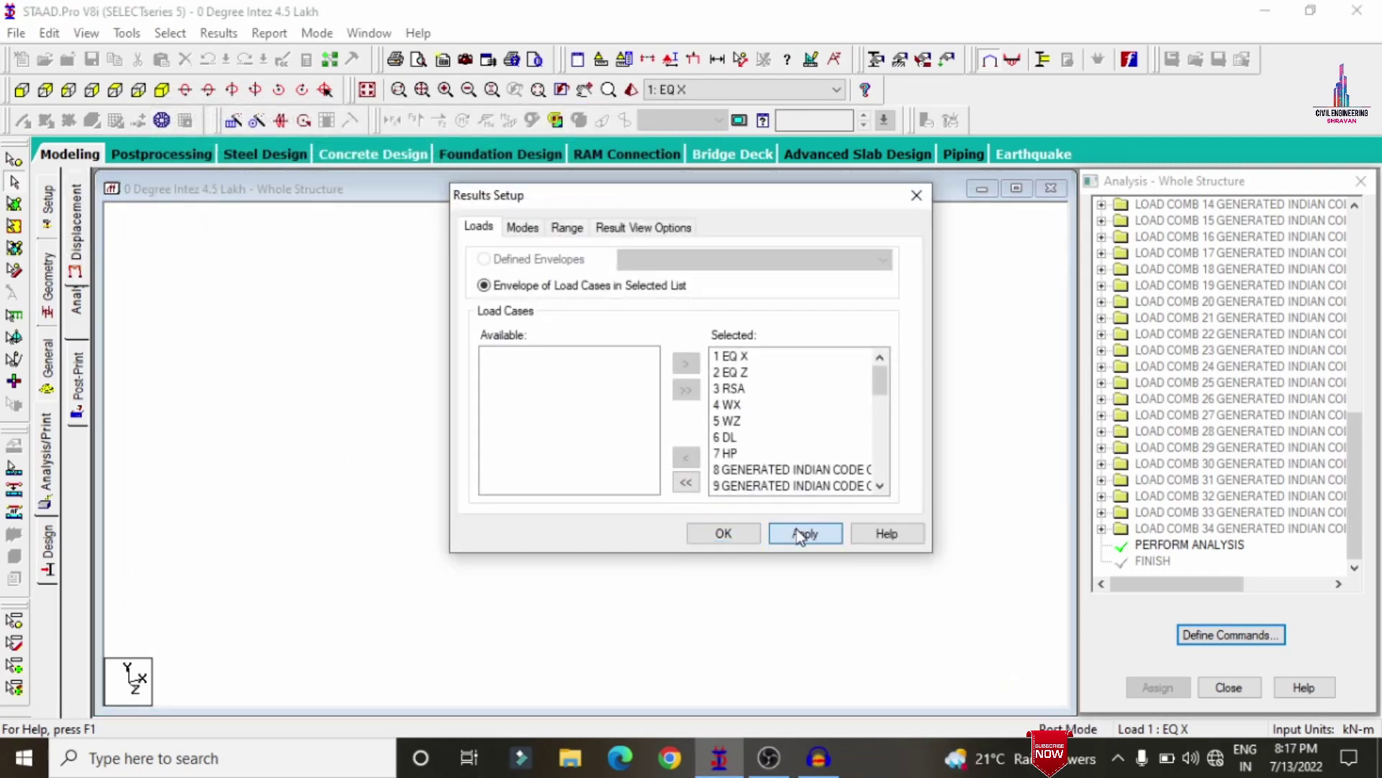
{"action": "left_click", "coordinate": [720, 534]}
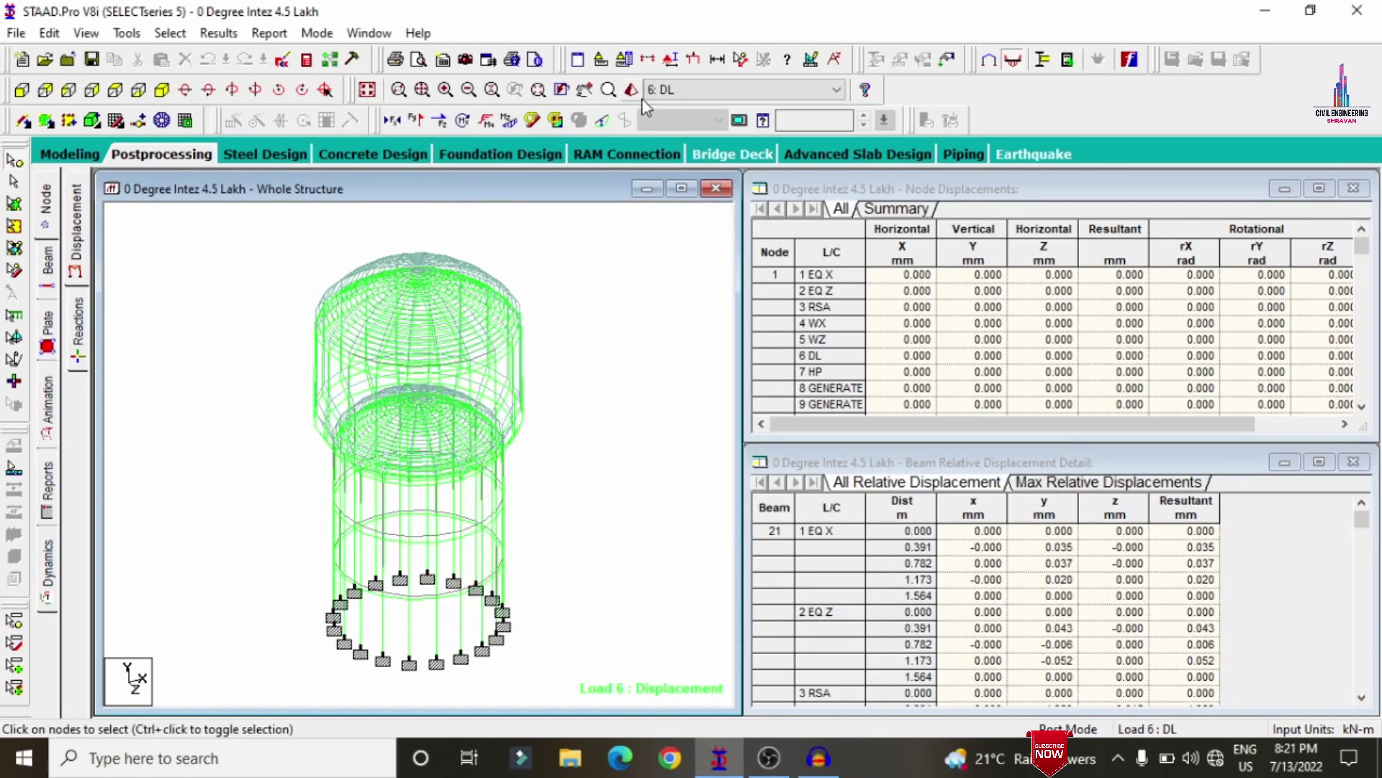
{"action": "left_click", "coordinate": [602, 122]}
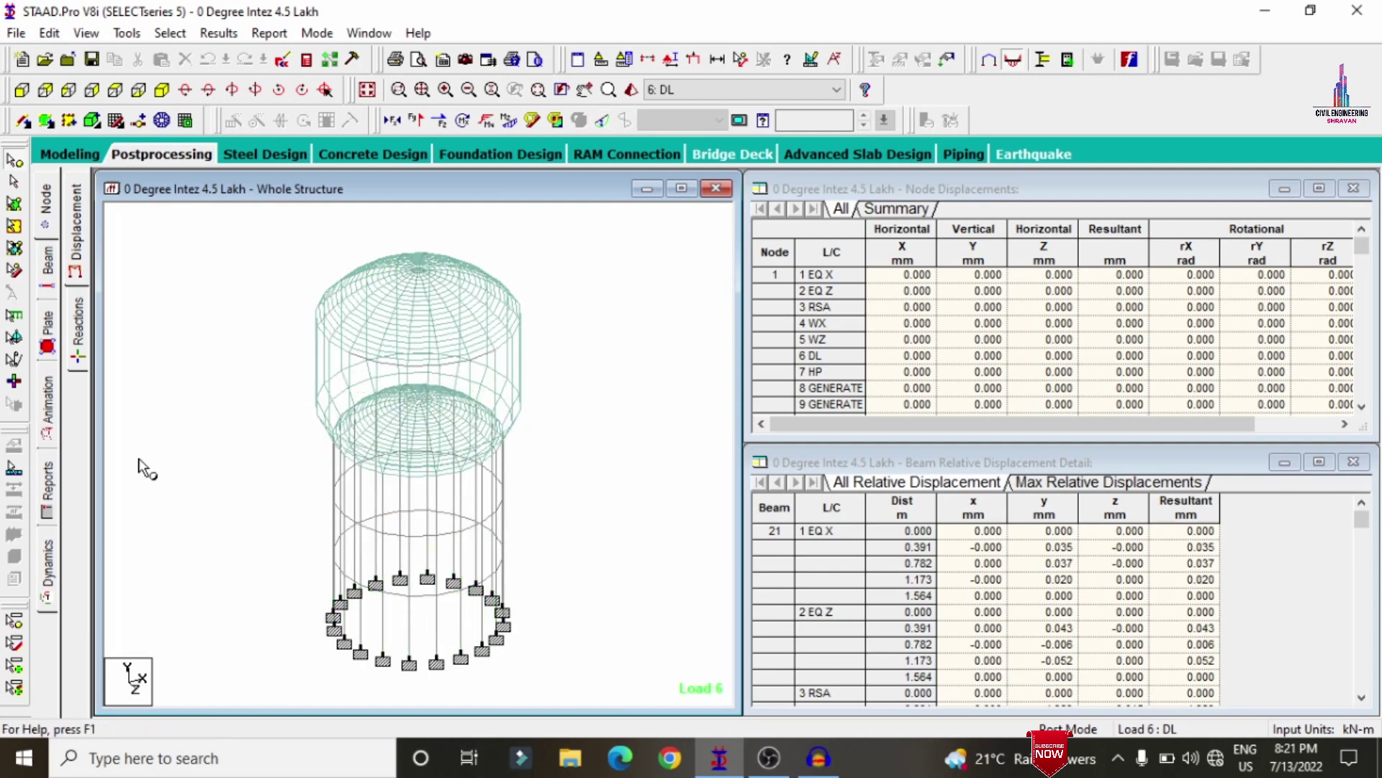
{"action": "left_click", "coordinate": [14, 182]}
{"action": "left_click", "coordinate": [356, 673]}
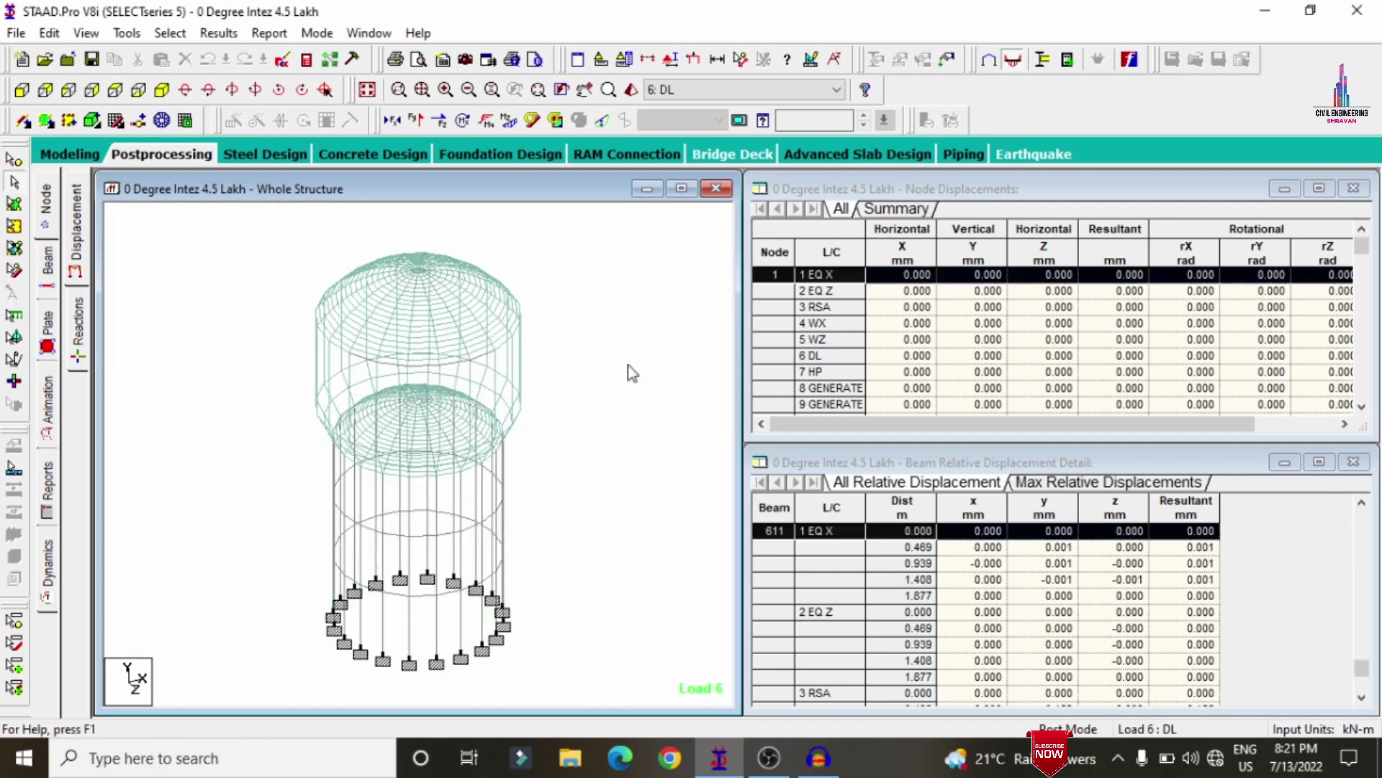
Step: Review beam 611's concrete design reinforcement in its details dialog
{"action": "left_click", "coordinate": [454, 362]}
{"action": "double_click", "coordinate": [456, 366]}
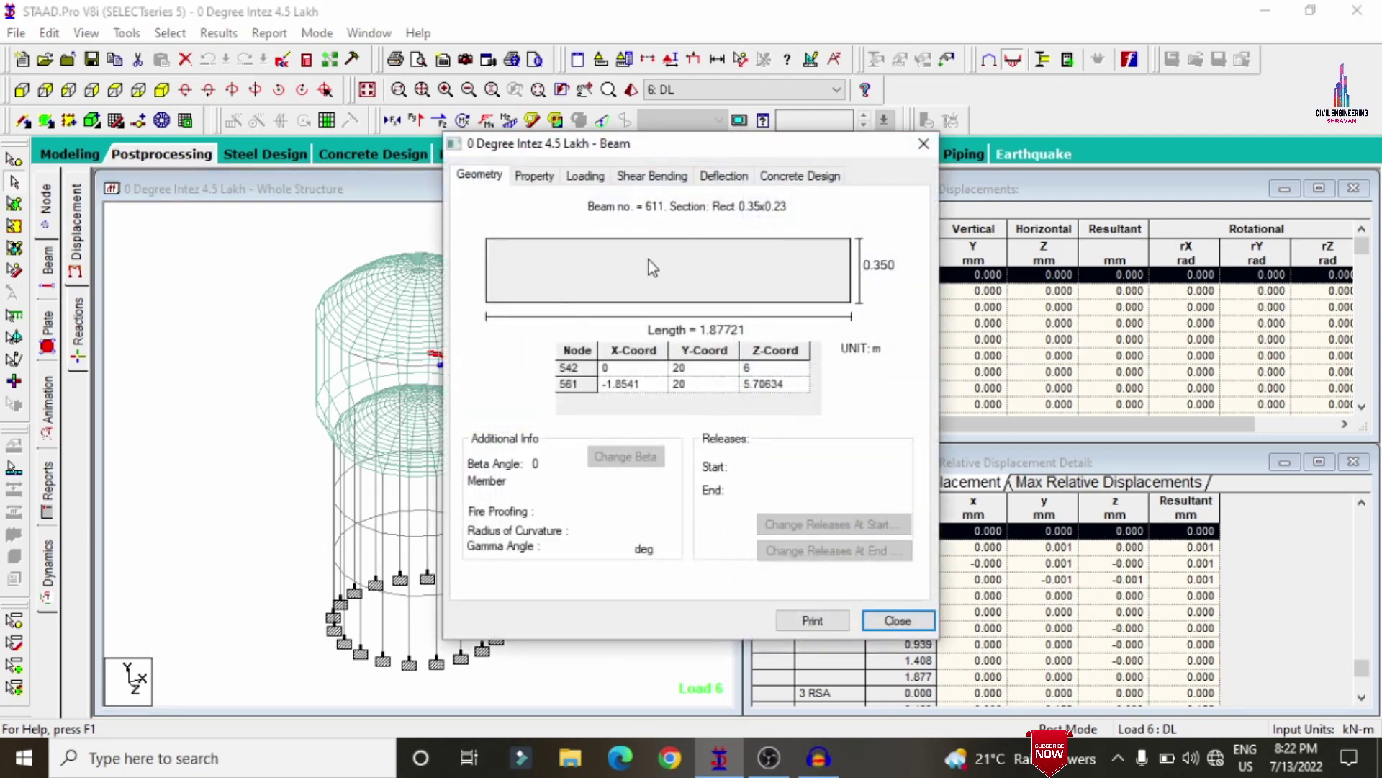
{"action": "left_click", "coordinate": [797, 179]}
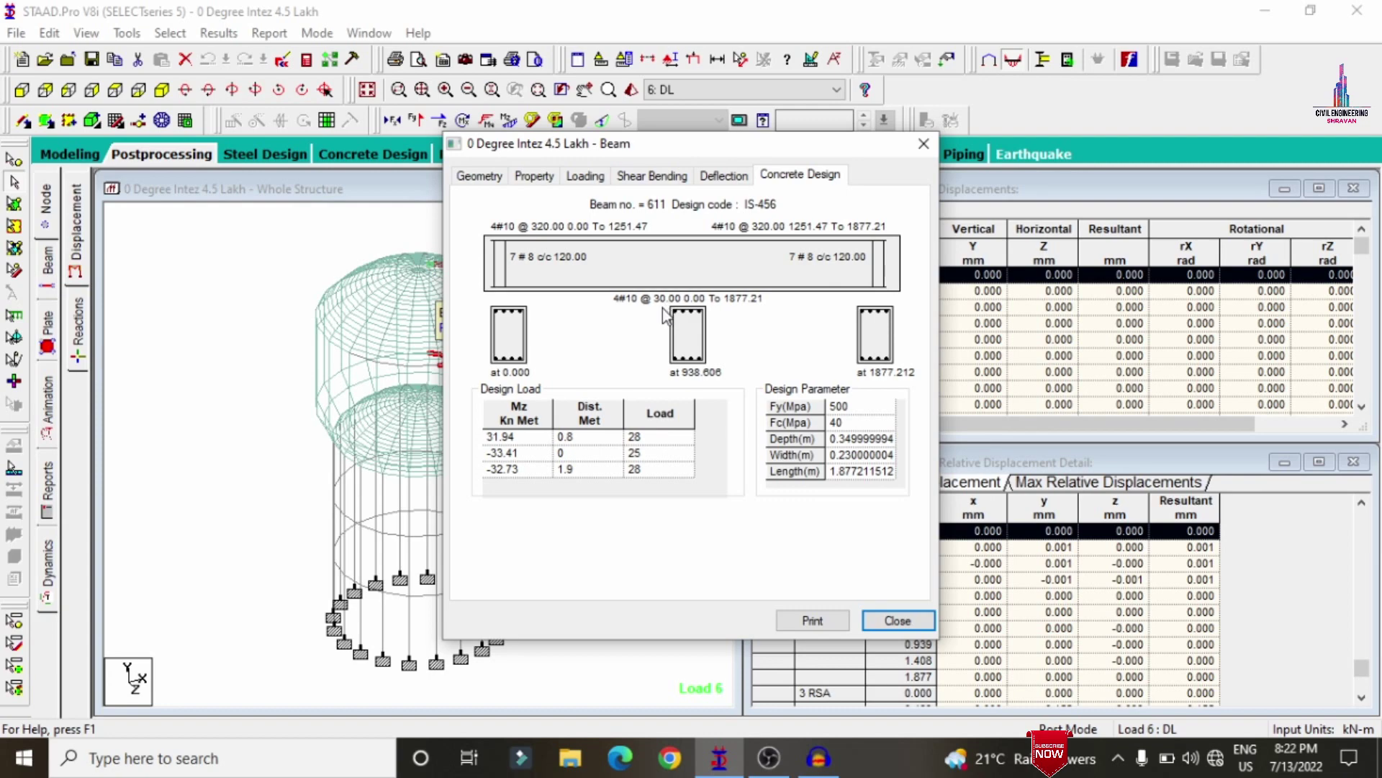
{"action": "left_click", "coordinate": [923, 144]}
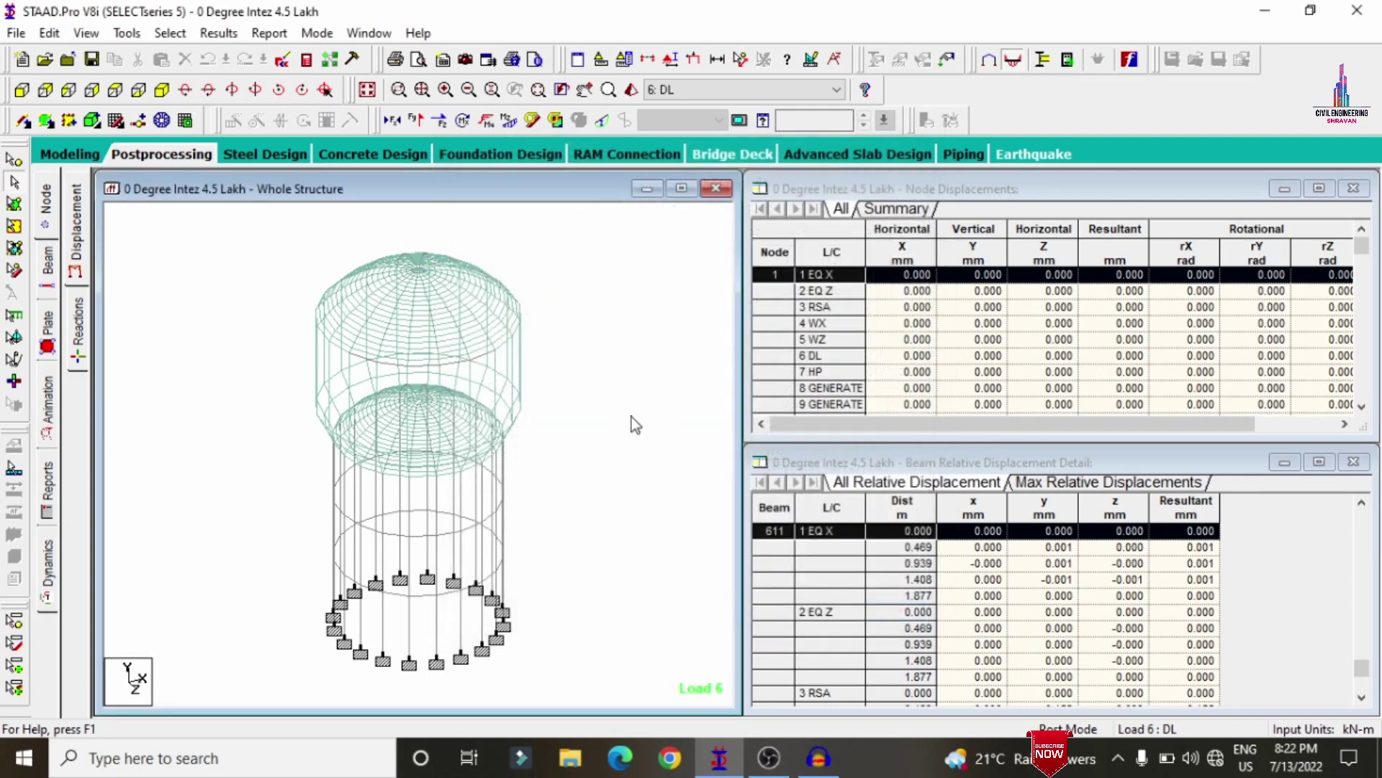
Step: Check column beam 84's details, then deselect it
{"action": "left_click", "coordinate": [428, 528]}
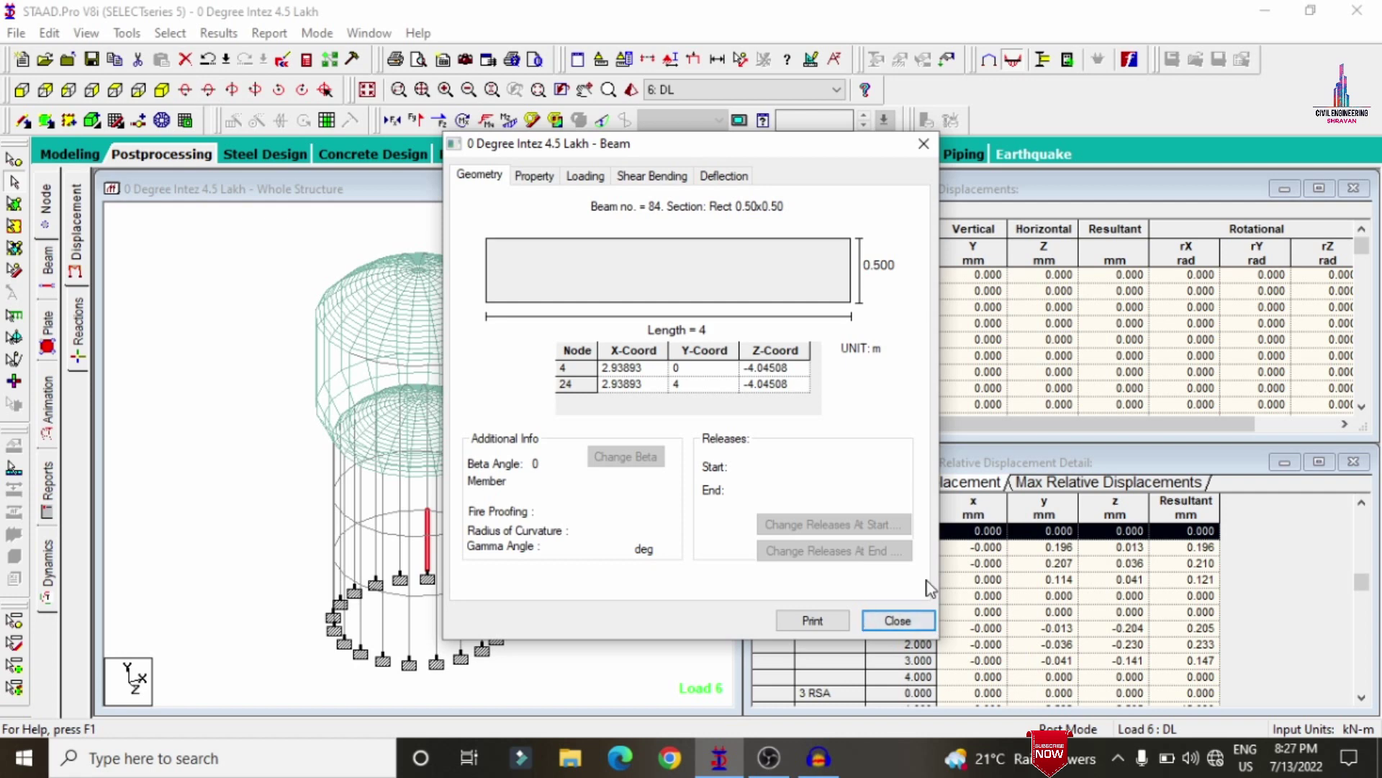
{"action": "left_click", "coordinate": [924, 144]}
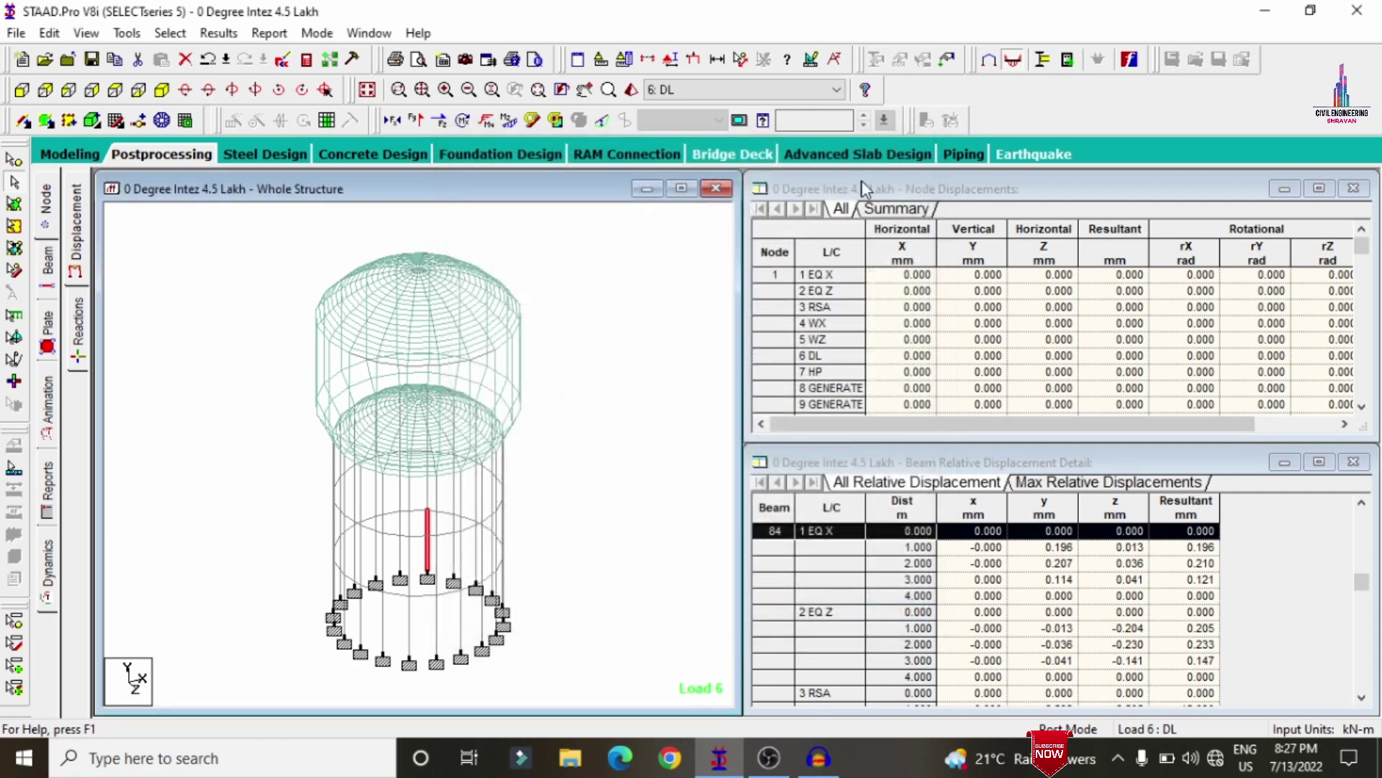
{"action": "left_click", "coordinate": [635, 400]}
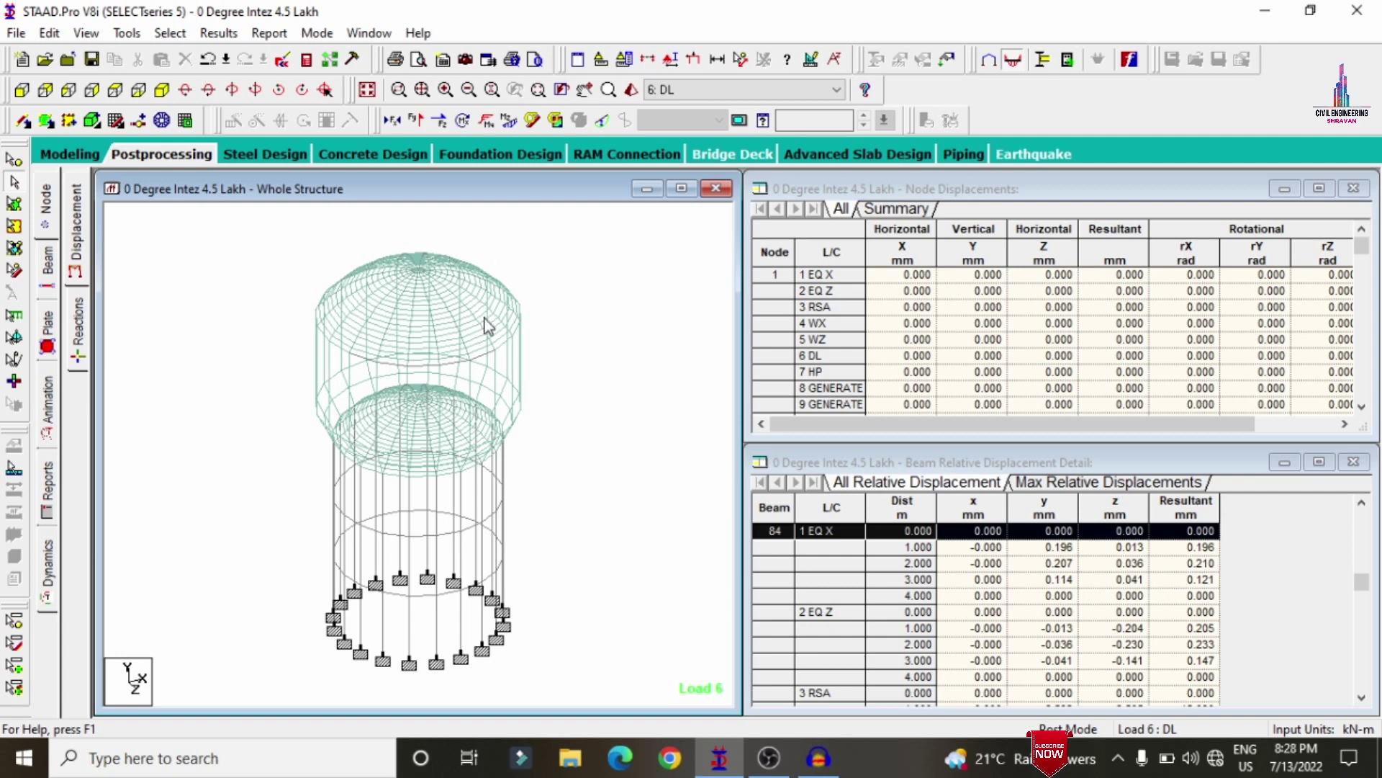
Step: Return from Postprocessing to the Modeling workspace
{"action": "left_click", "coordinate": [66, 154]}
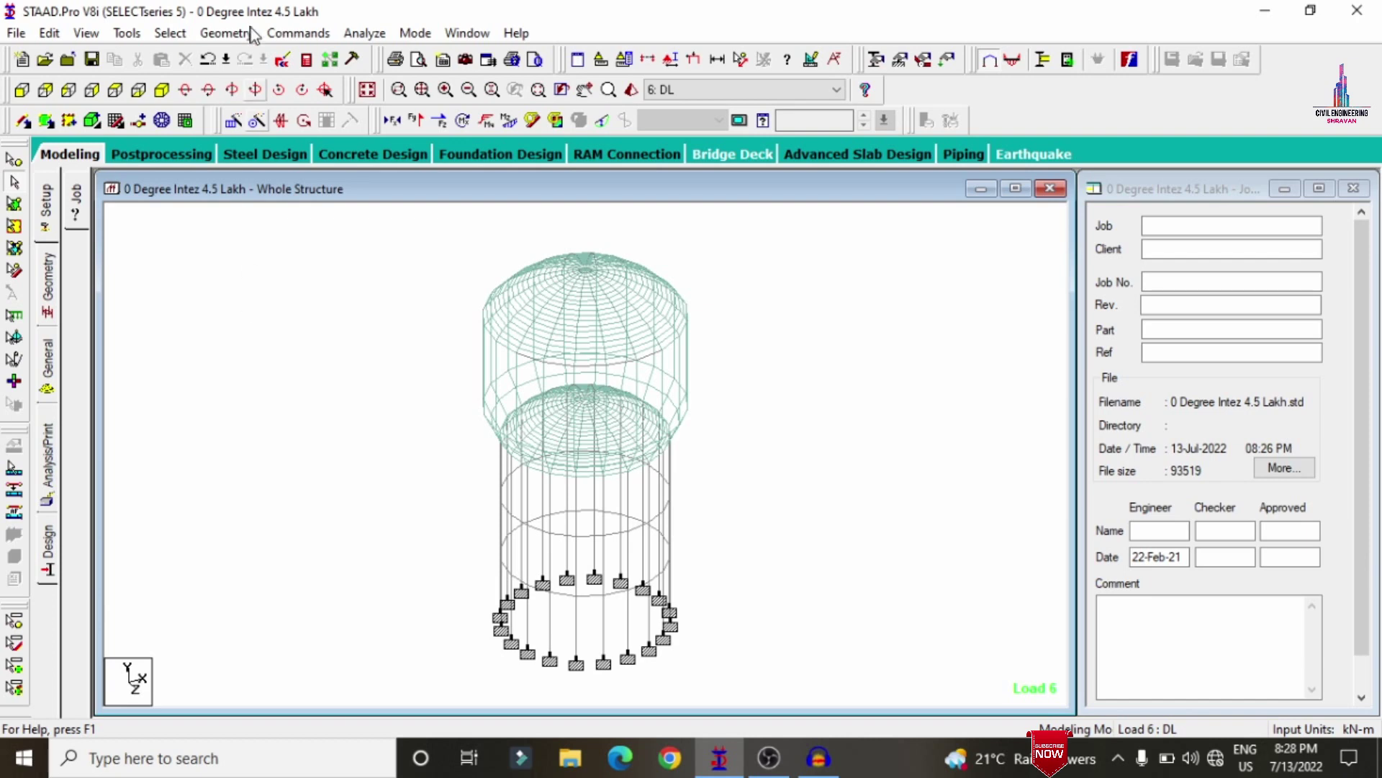
Step: Open the analysis output report and review its results sections and error messages
{"action": "left_click", "coordinate": [307, 63]}
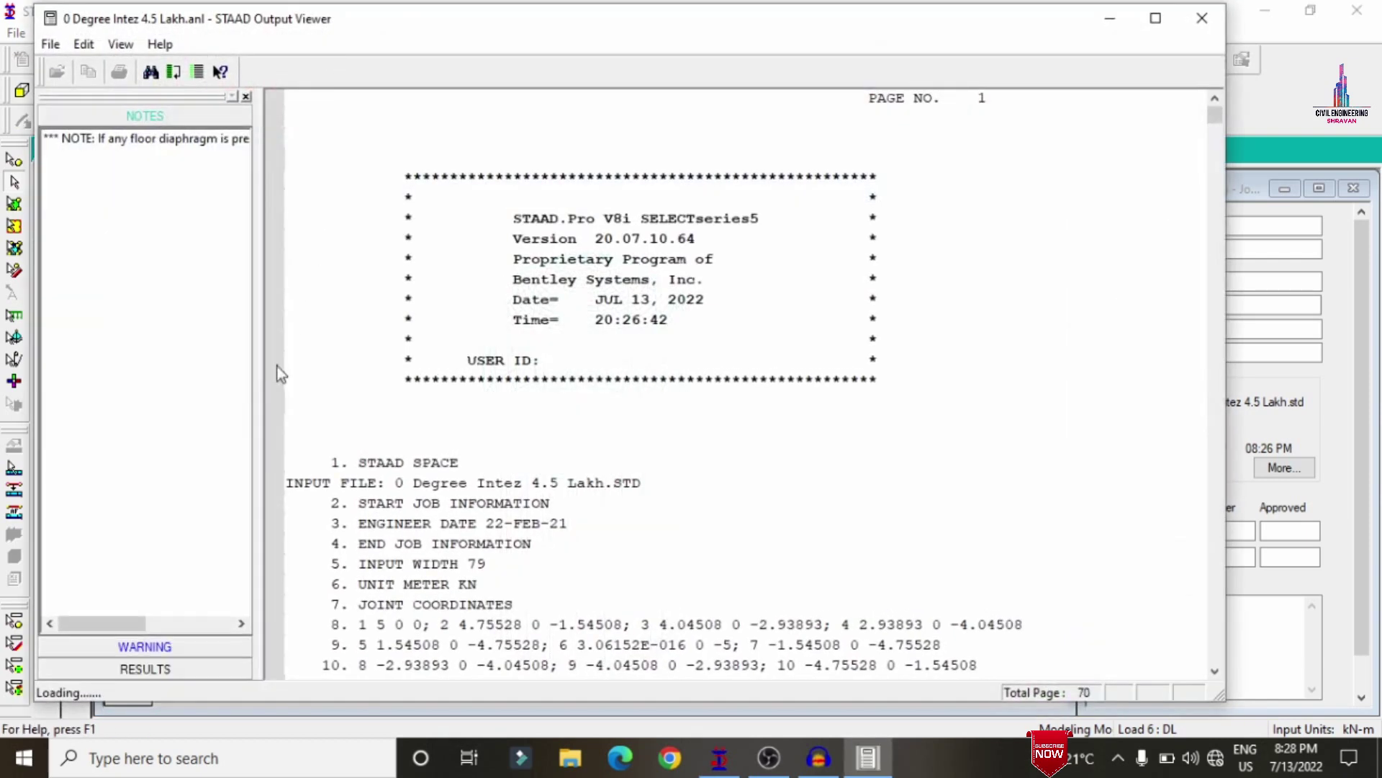
{"action": "left_click", "coordinate": [145, 648]}
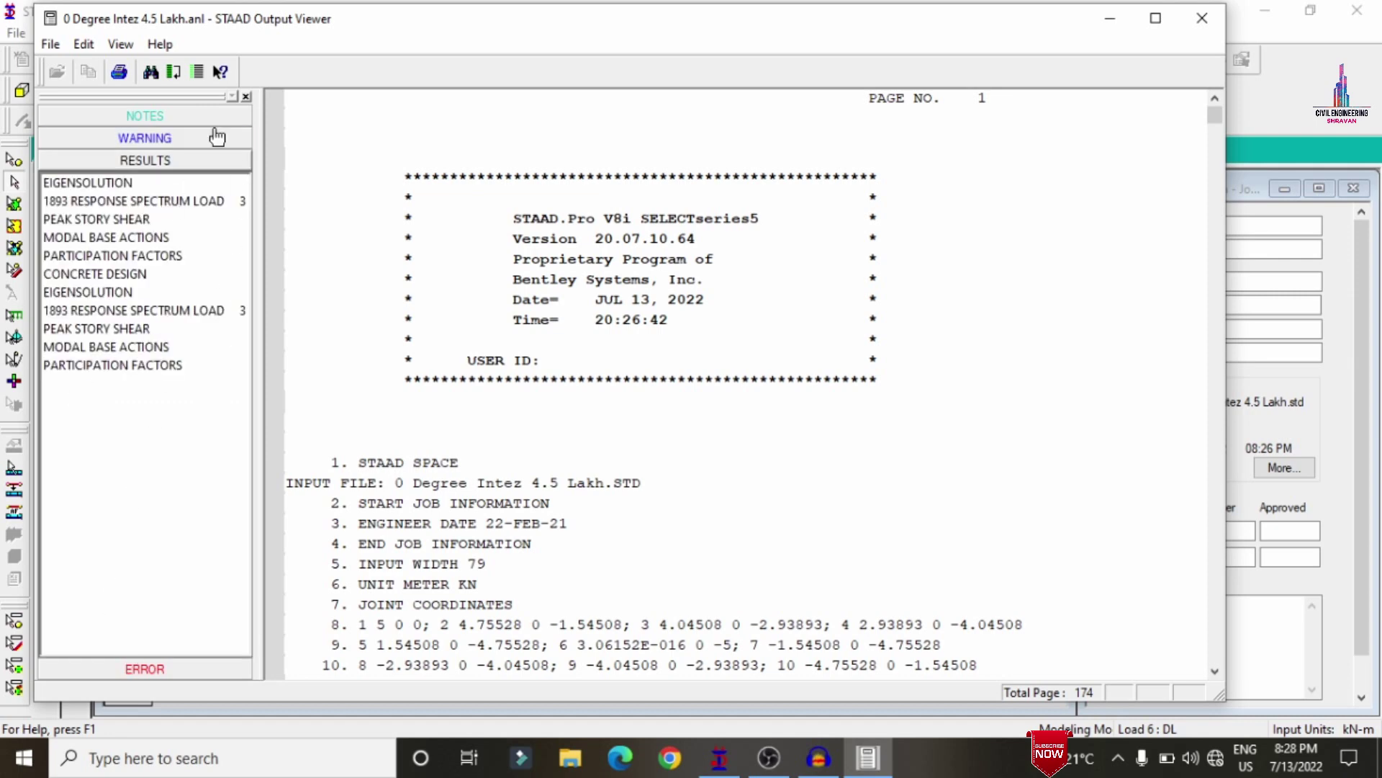
{"action": "left_click", "coordinate": [147, 669]}
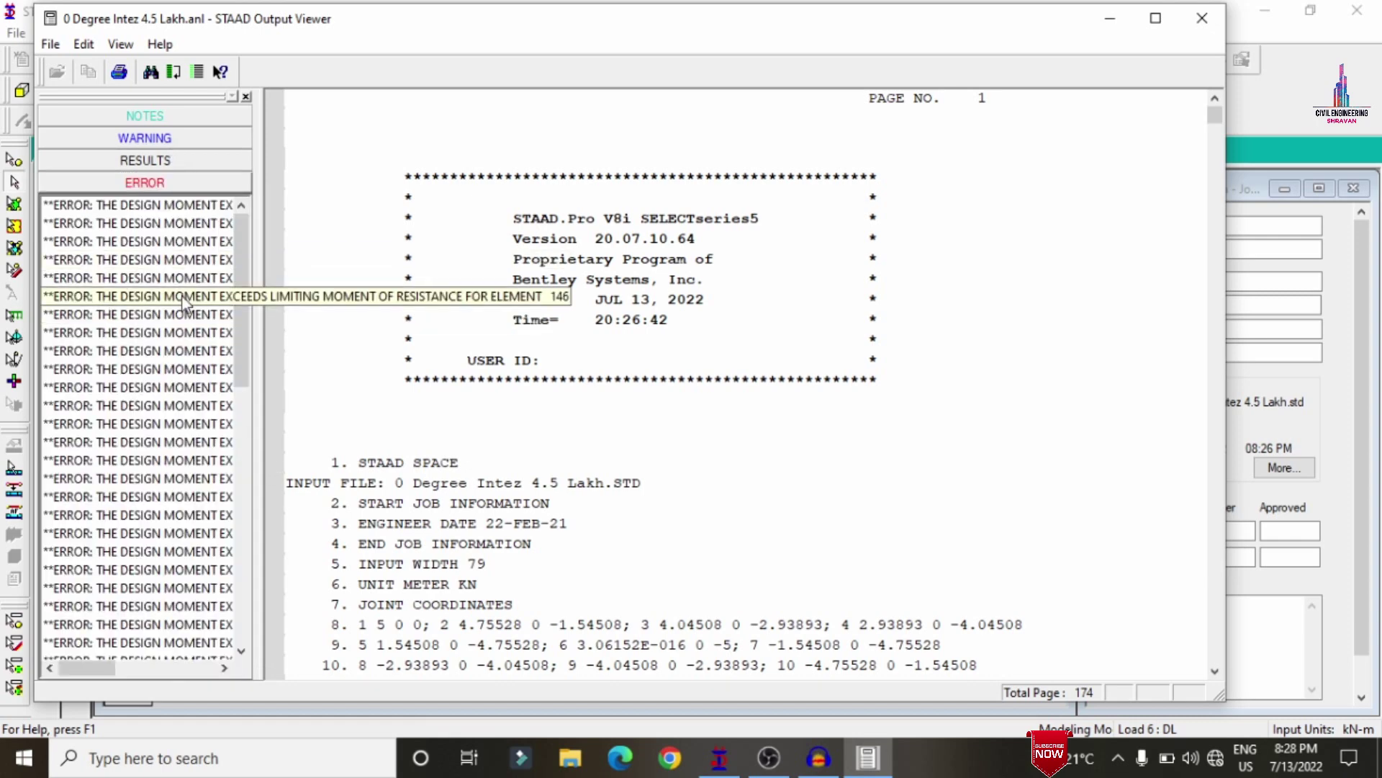
{"action": "left_click", "coordinate": [178, 160]}
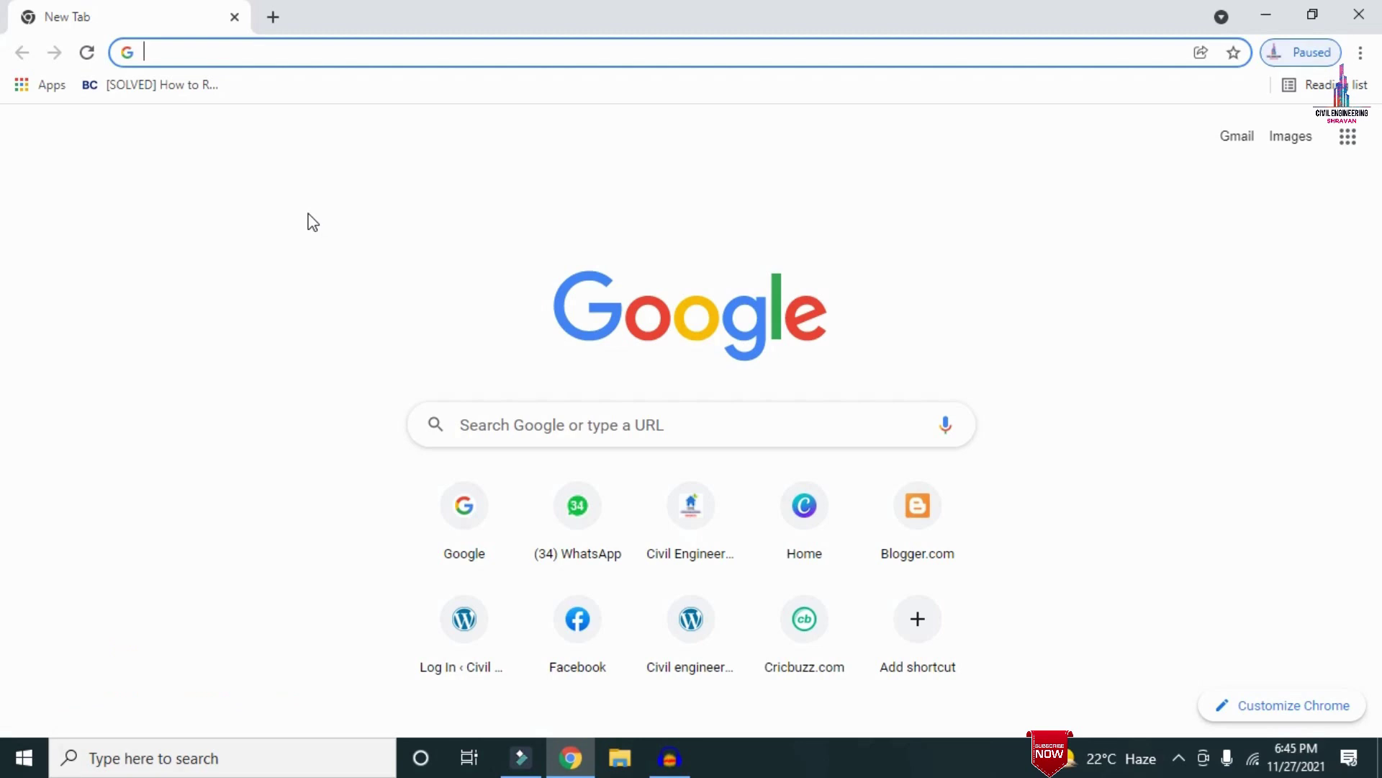
Step: Load civilbasics123.com in Chrome and scroll through its home page
{"action": "type", "text": "http://civilbasics123.com/"}
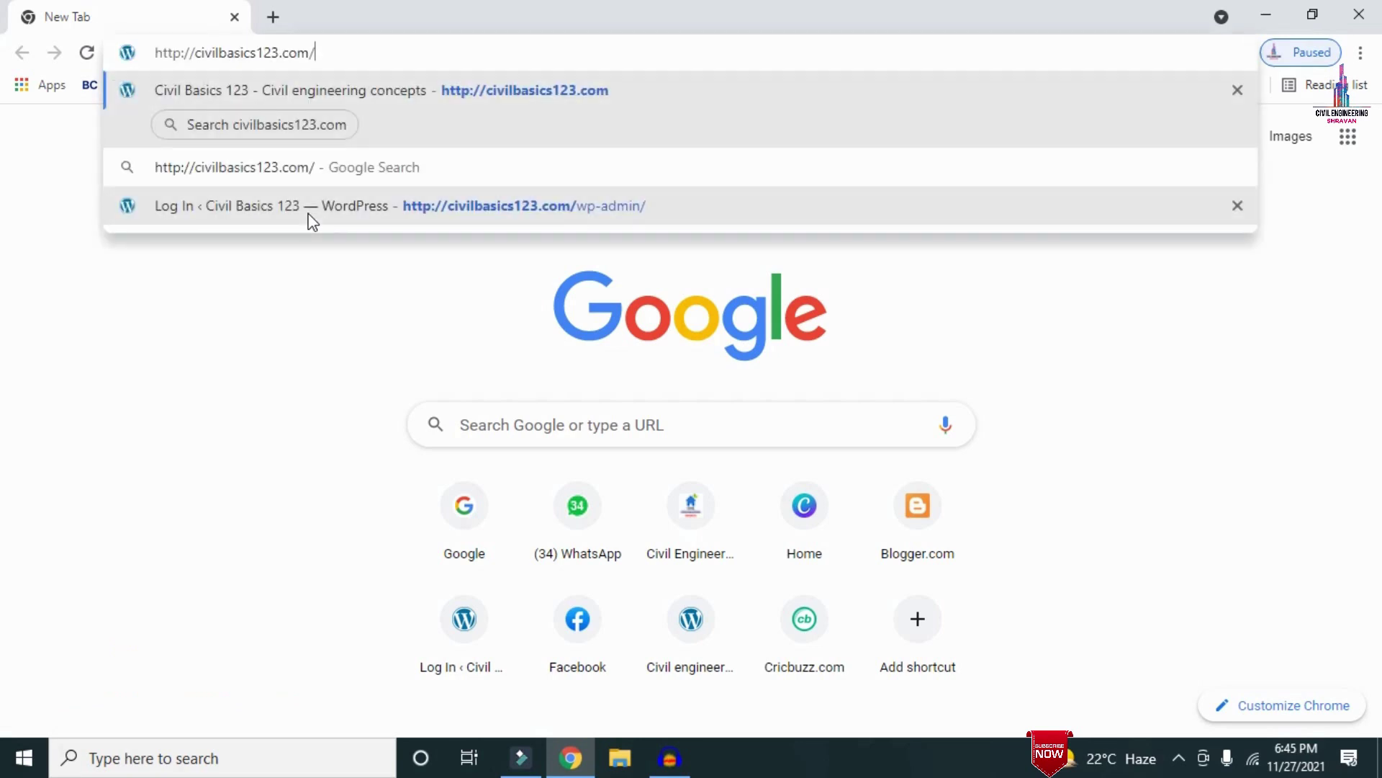
{"action": "key", "text": "Return"}
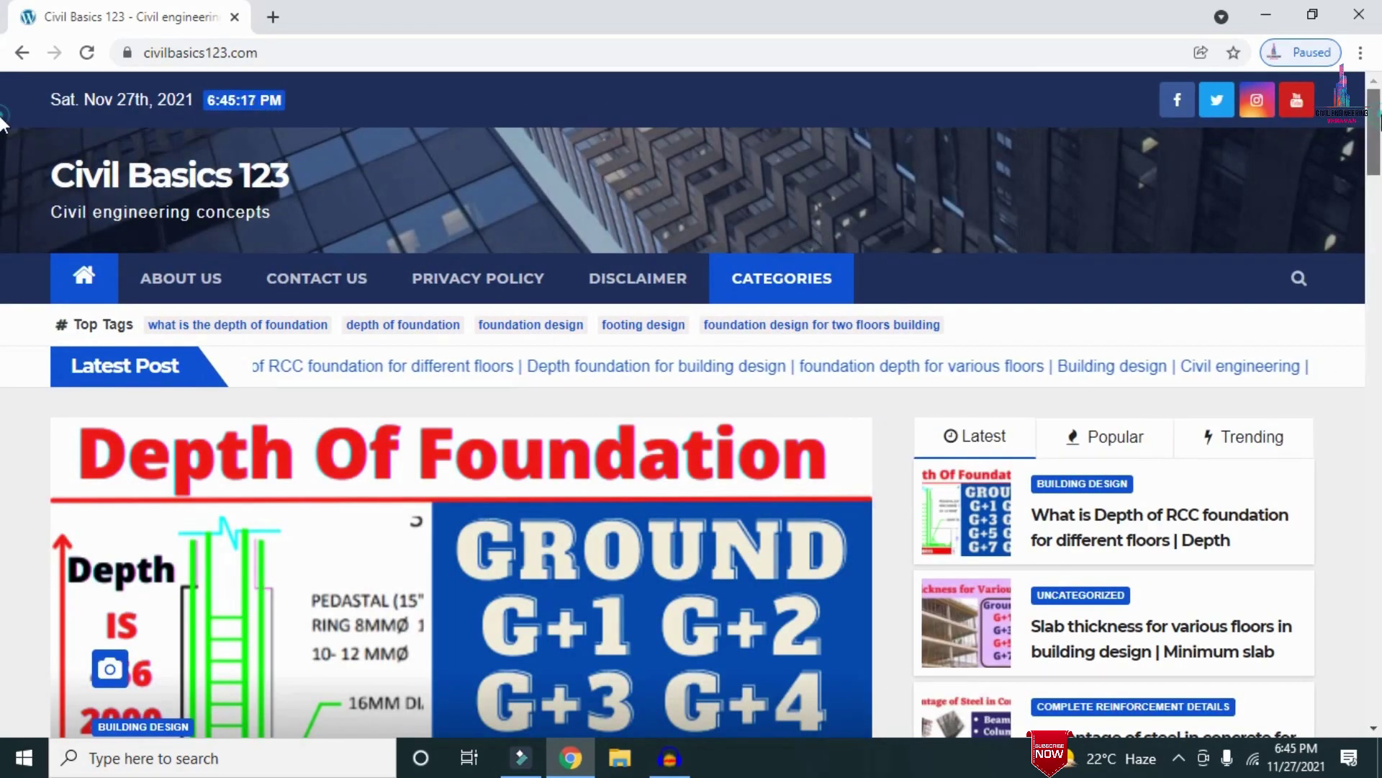
{"action": "scroll", "coordinate": [3, 151], "scroll_direction": "down", "scroll_amount": 7}
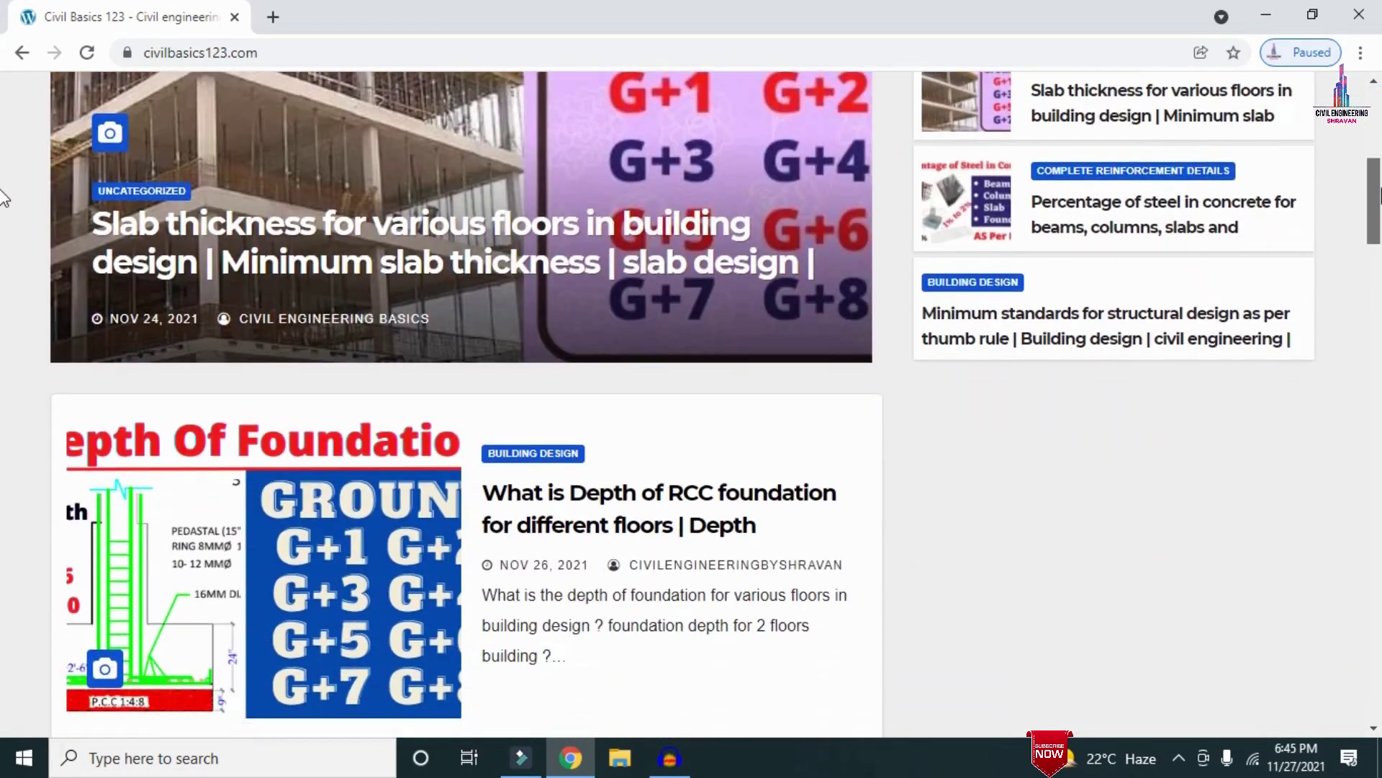
{"action": "scroll", "coordinate": [3, 198], "scroll_direction": "down", "scroll_amount": 4}
{"action": "scroll", "coordinate": [3, 187], "scroll_direction": "up", "scroll_amount": 11}
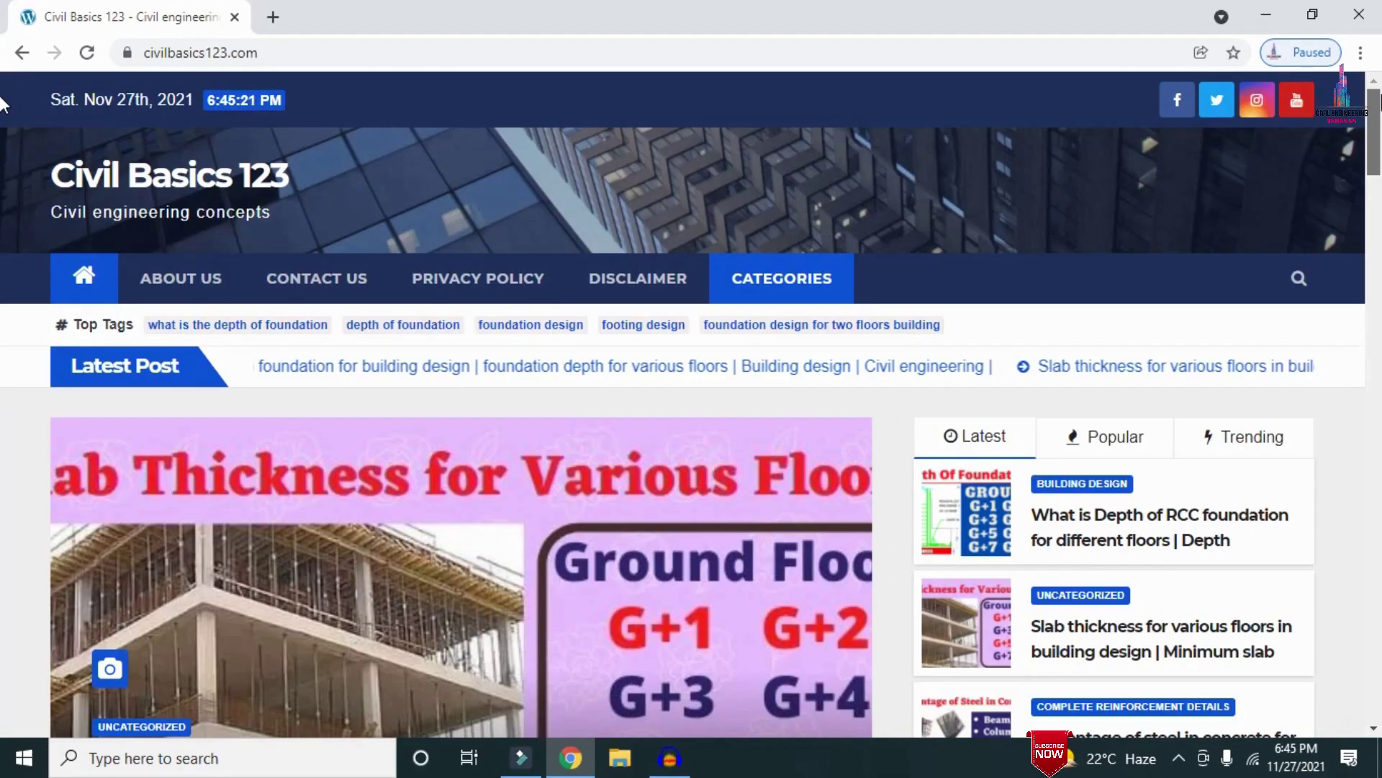